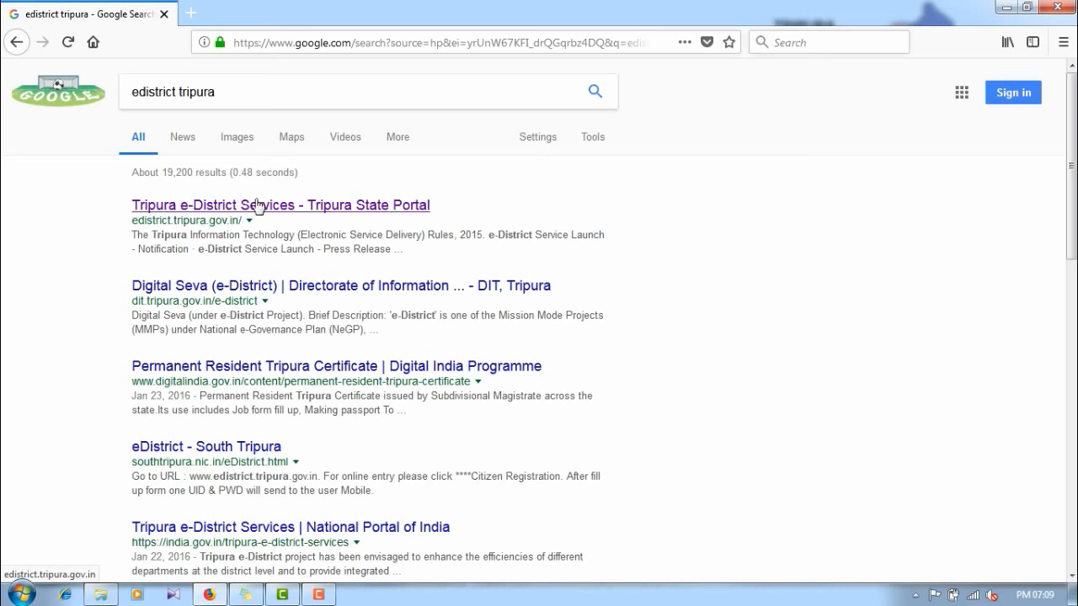
# Step: Open the Tripura e-District portal and view its Service Fees page (PRTC: APL 5.00, BPL 2.00)
pyautogui.click(282, 207)
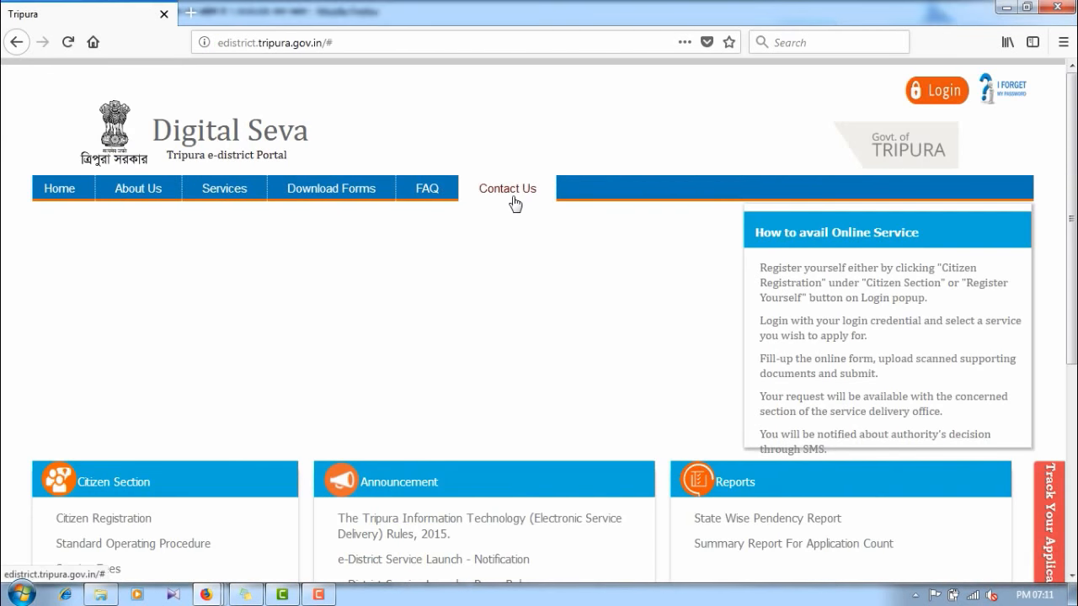
pyautogui.scroll(-2, 522, 192)
pyautogui.scroll(2, 349, 152)
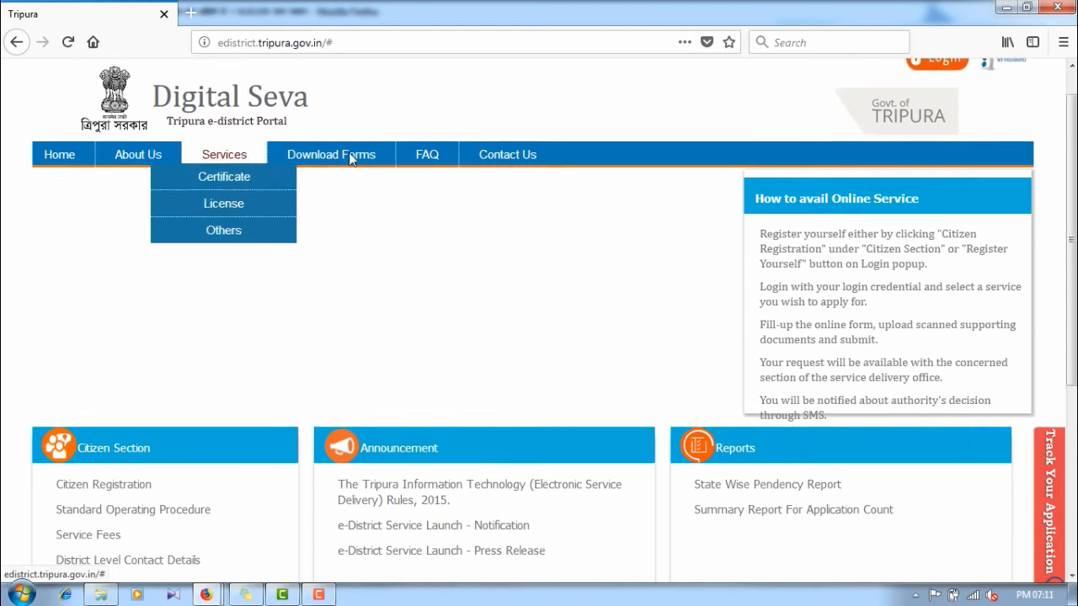
pyautogui.scroll(-2, 126, 228)
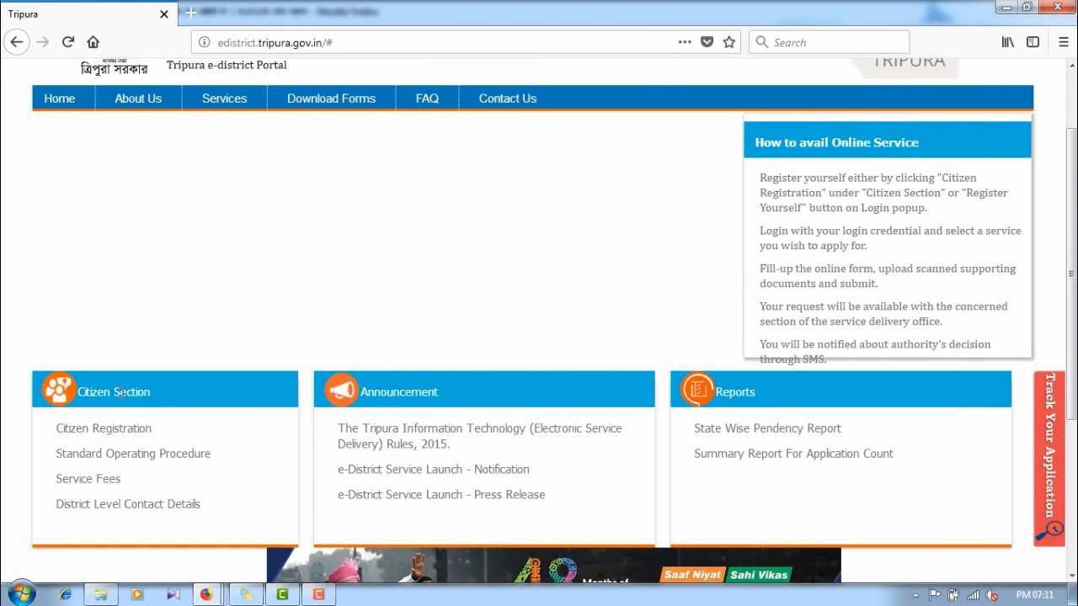
pyautogui.scroll(-2, 122, 393)
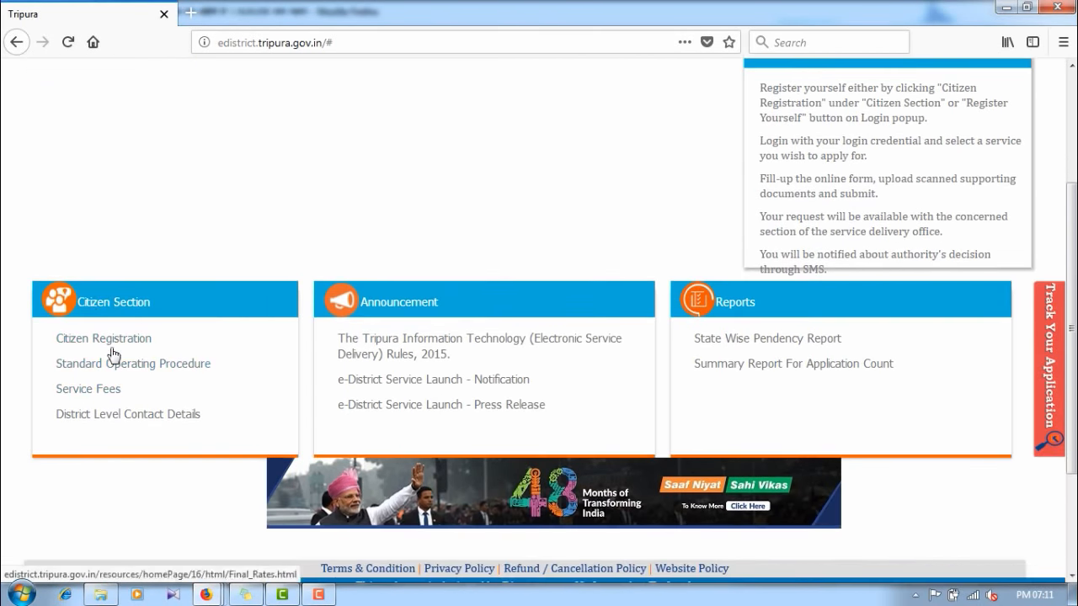
pyautogui.click(84, 390)
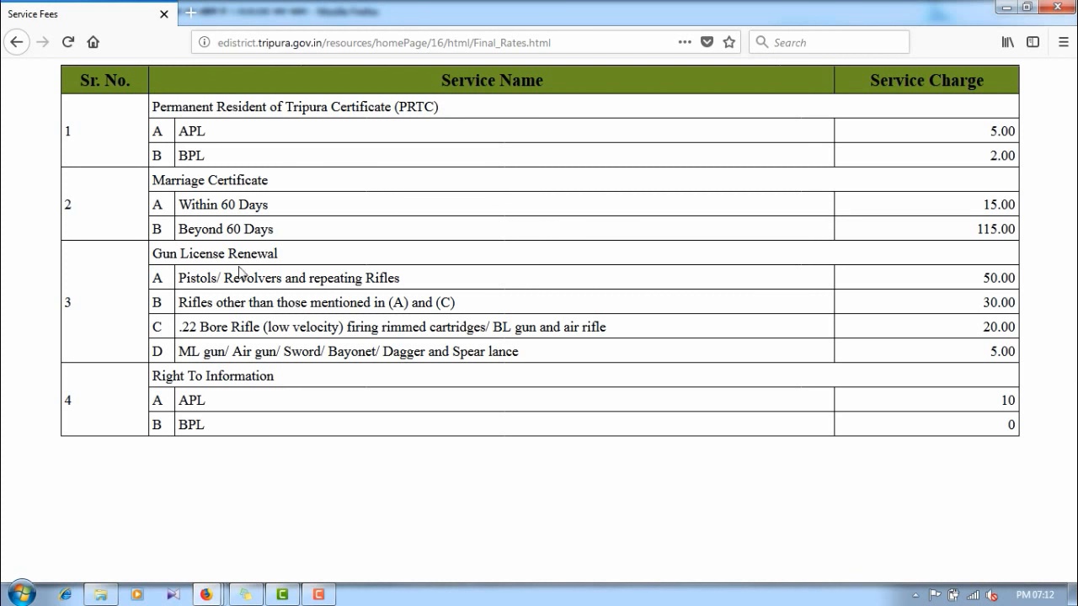
# Step: Go back from the fees table to the Digital Seva home page with its Citizen Section
pyautogui.click(16, 43)
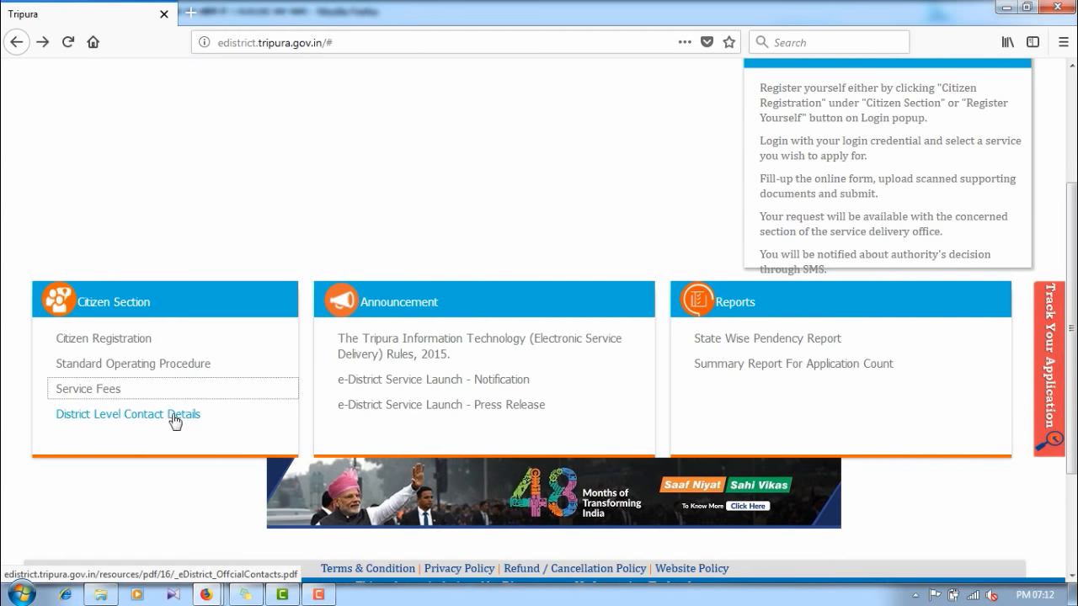
pyautogui.scroll(2, 210, 409)
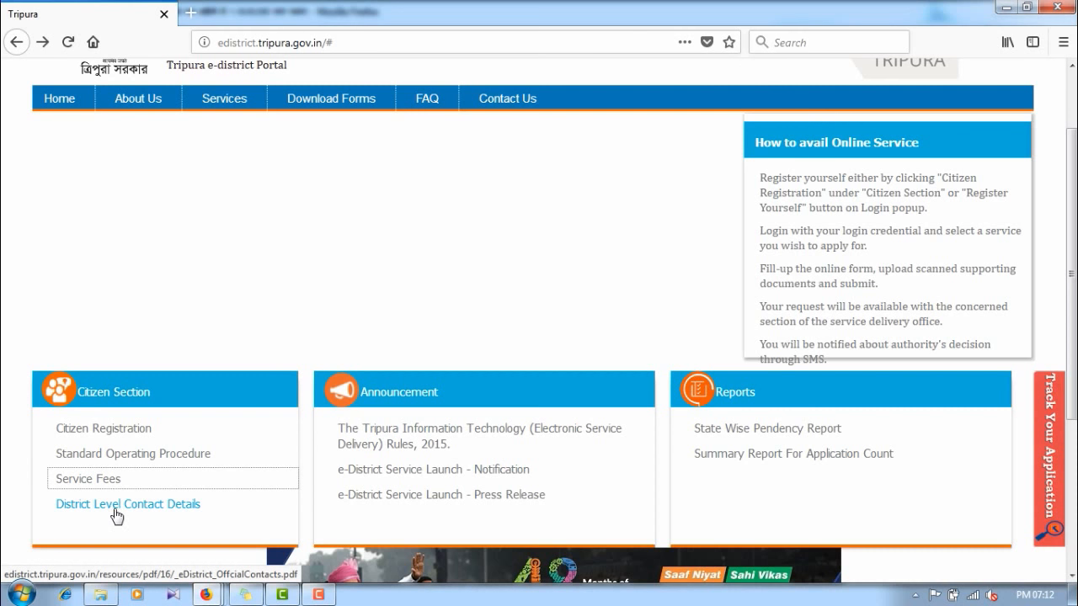
pyautogui.scroll(2, 210, 428)
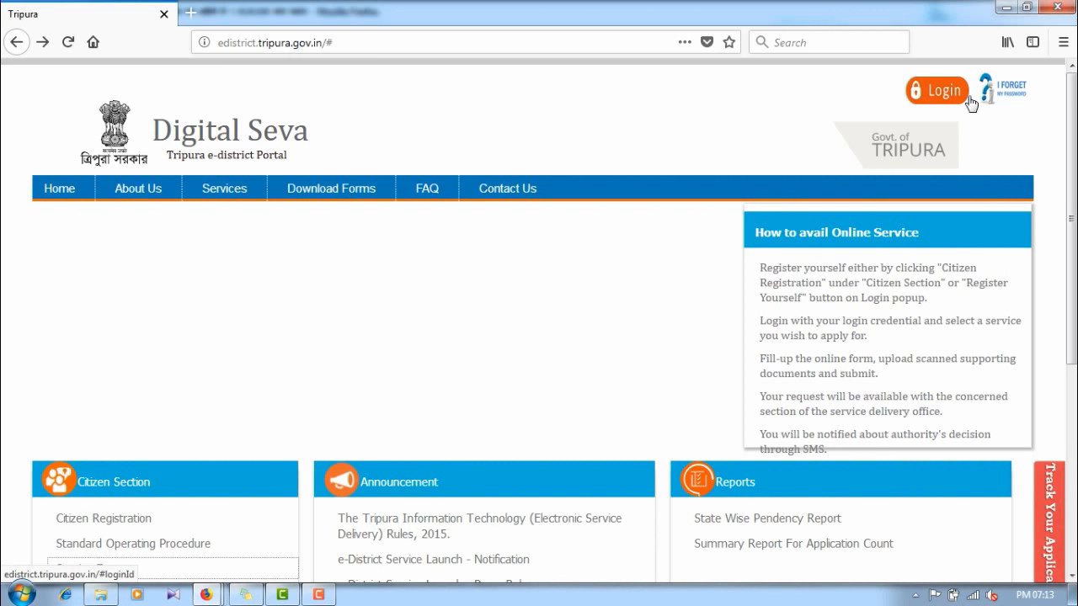
pyautogui.scroll(-2, 308, 193)
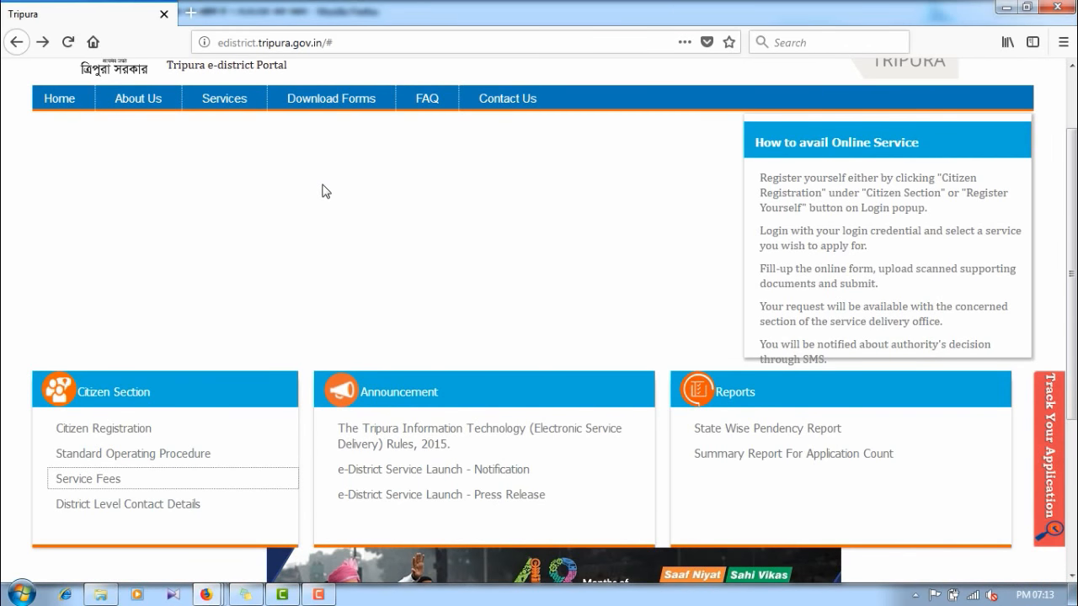
pyautogui.scroll(2, 275, 169)
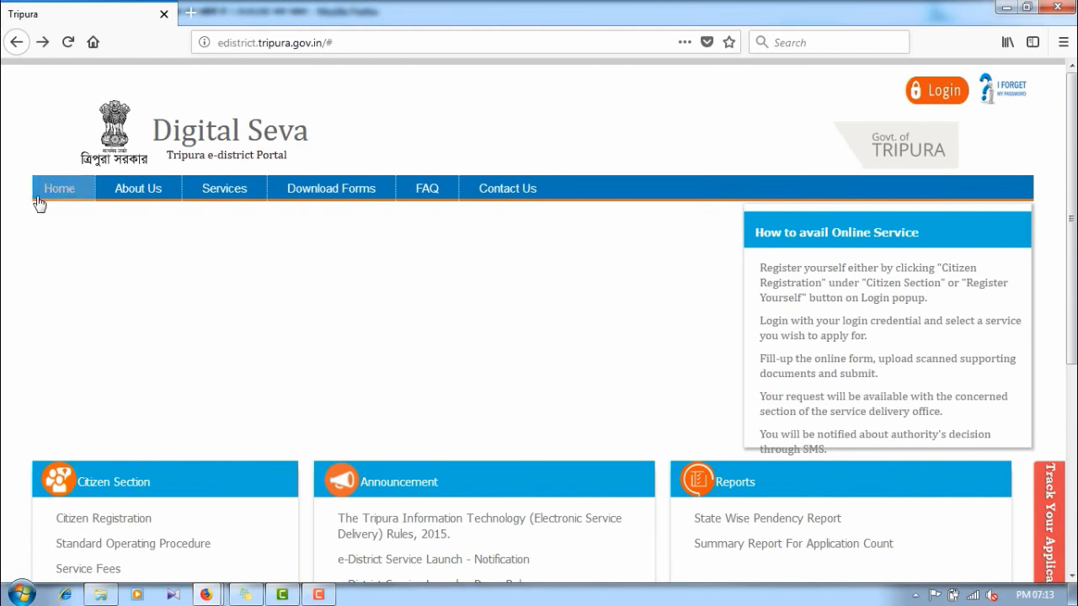
pyautogui.click(310, 189)
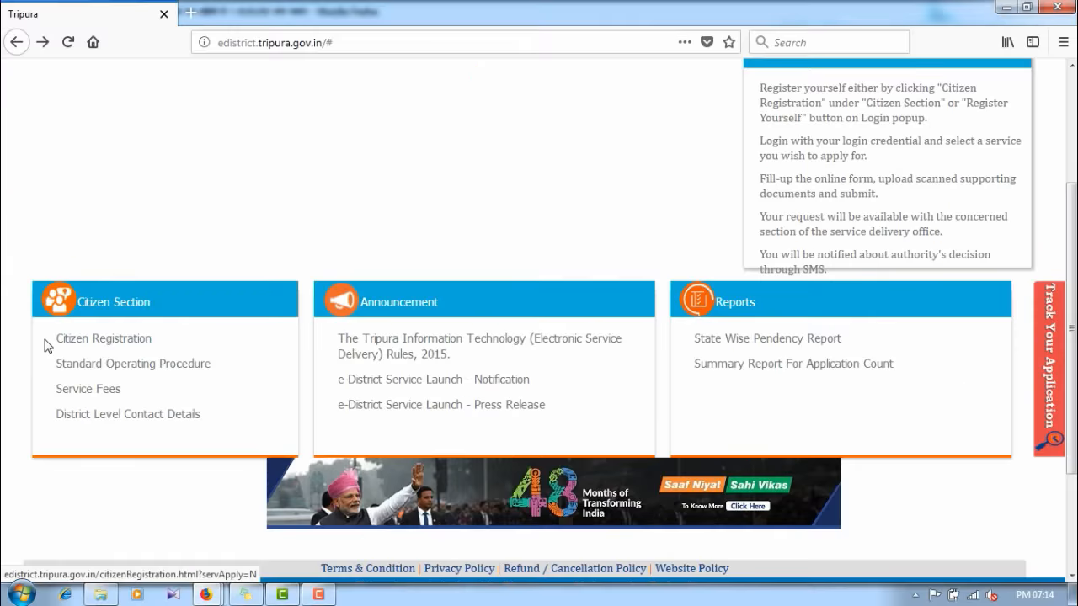
# Step: Open the Citizen Registration form and enter the applicant's full name
pyautogui.click(113, 338)
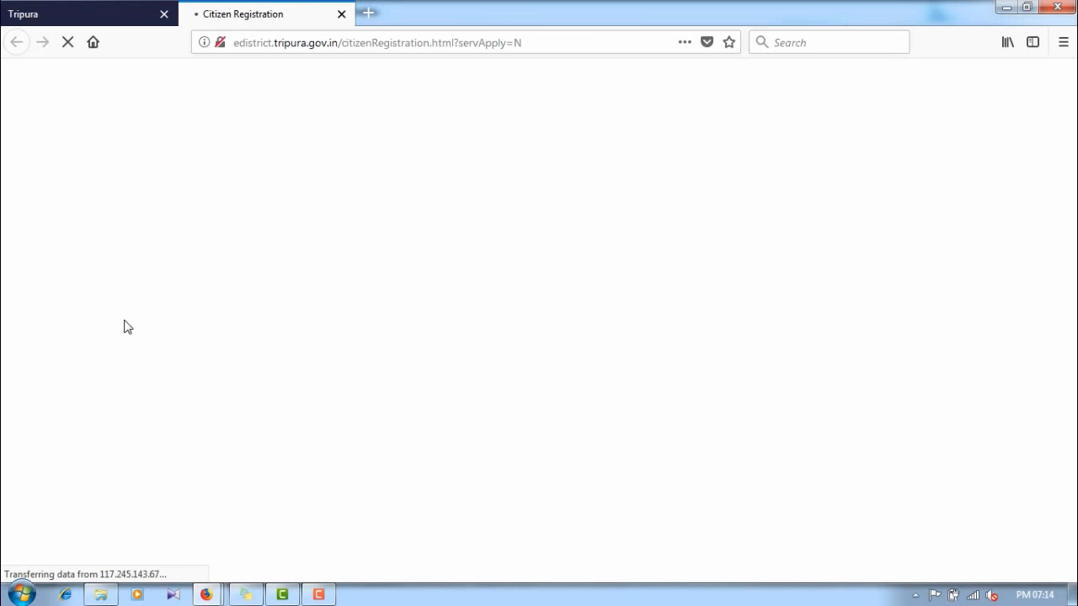
pyautogui.scroll(-3, 643, 181)
pyautogui.scroll(-8, 644, 182)
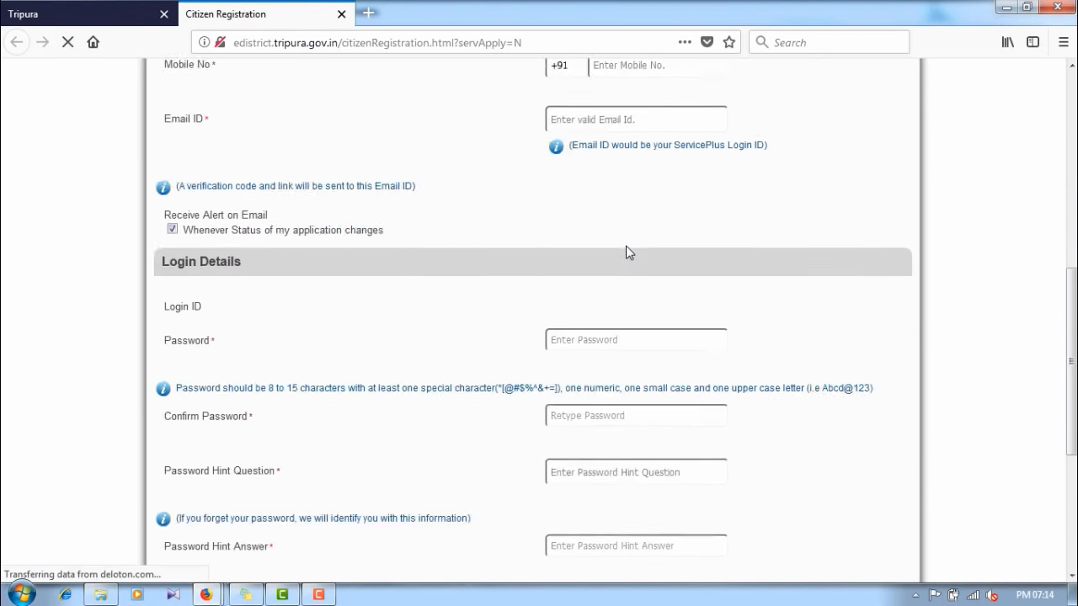
pyautogui.scroll(5, 633, 378)
pyautogui.scroll(5, 636, 382)
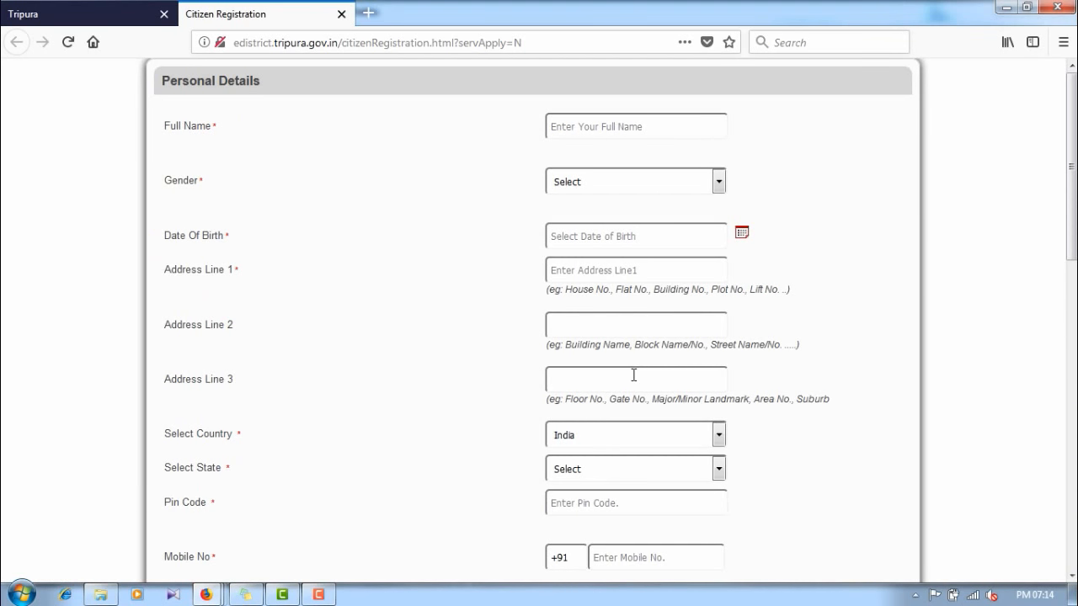
pyautogui.click(585, 130)
# Step: Set Gender to Male and Date Of Birth to 01/06/1990
pyautogui.press('Tab')
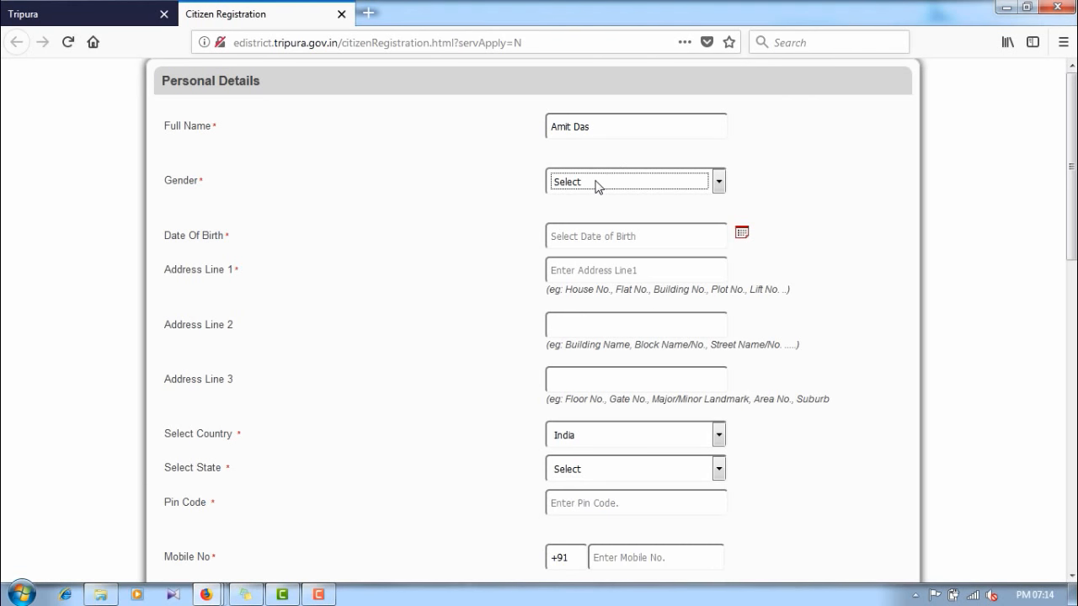
pyautogui.click(596, 185)
pyautogui.click(570, 241)
pyautogui.scroll(-2, 632, 218)
pyautogui.click(637, 147)
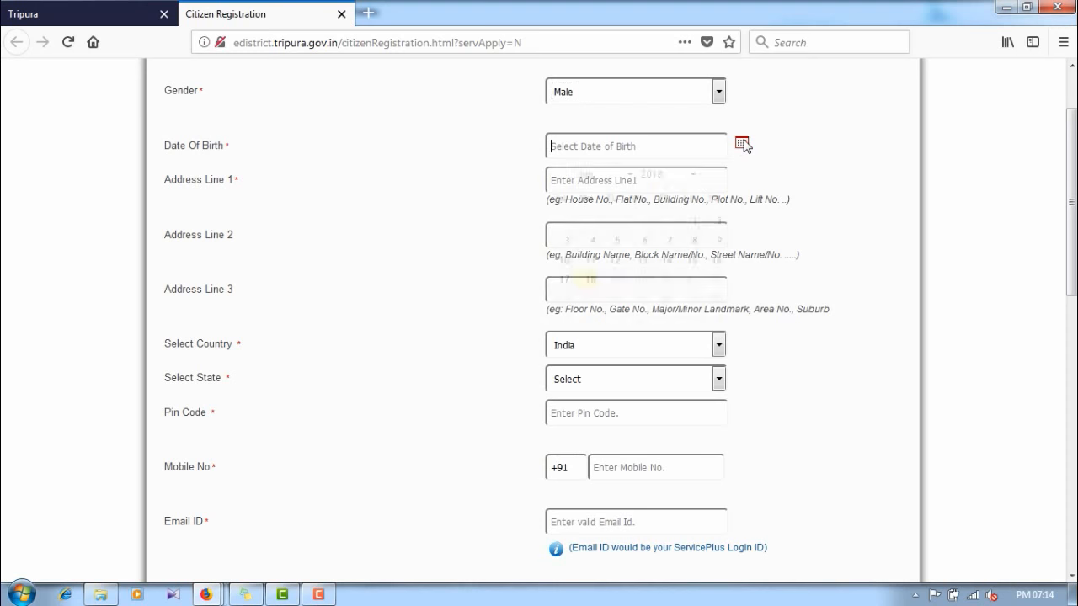
pyautogui.click(670, 174)
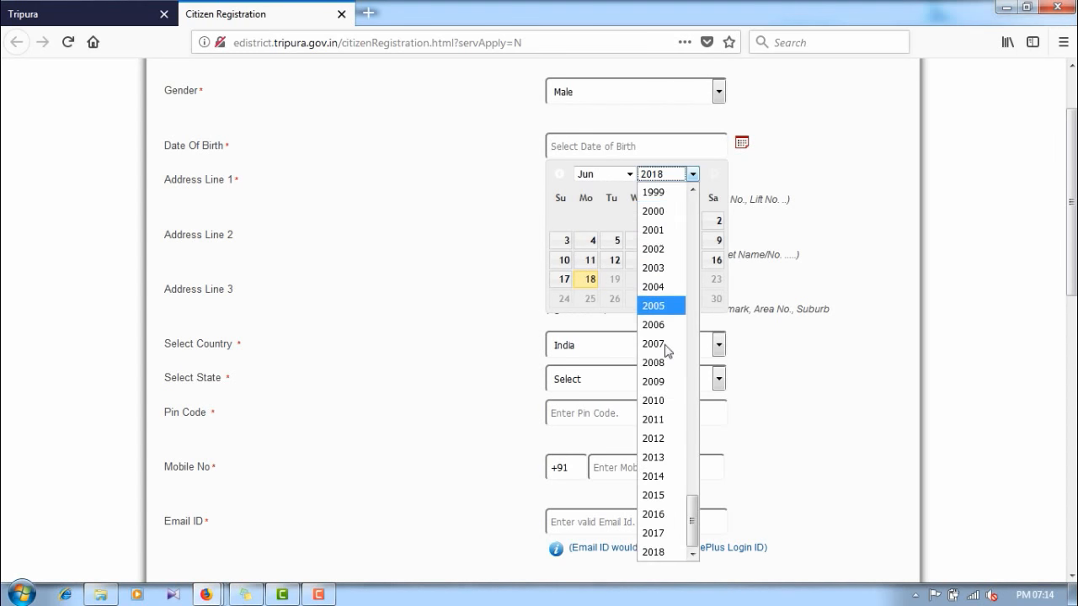
pyautogui.scroll(1, 659, 233)
pyautogui.scroll(1, 658, 235)
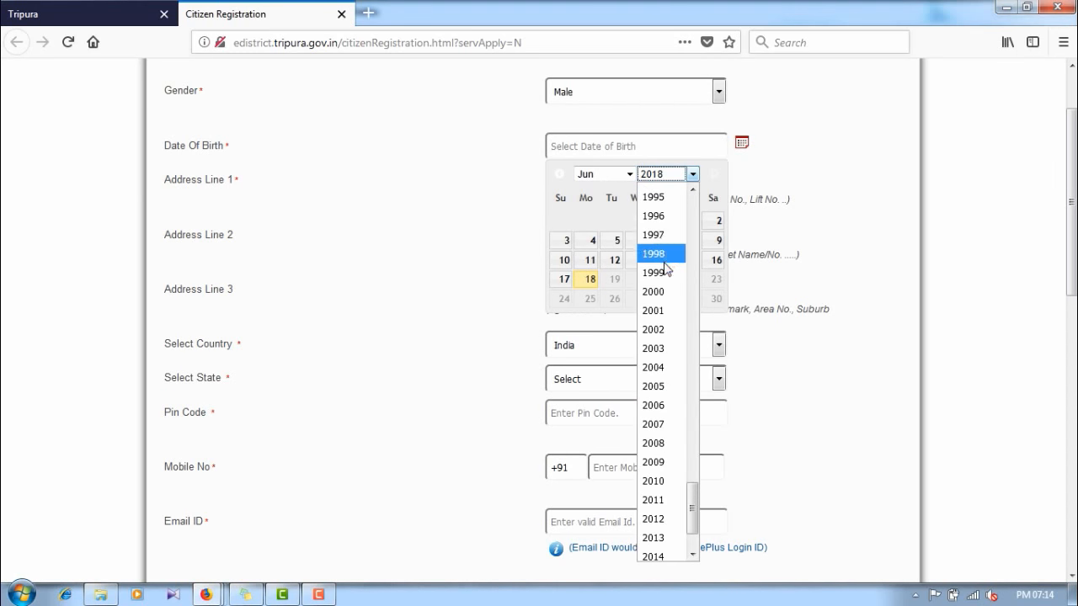
pyautogui.scroll(2, 663, 243)
pyautogui.scroll(2, 662, 223)
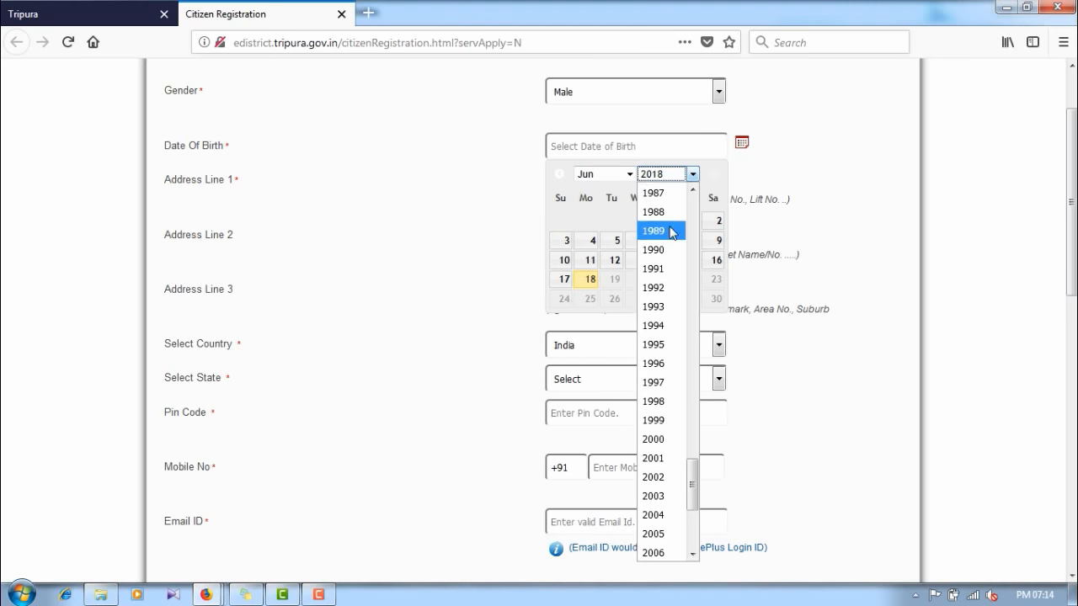
pyautogui.click(662, 261)
pyautogui.click(690, 222)
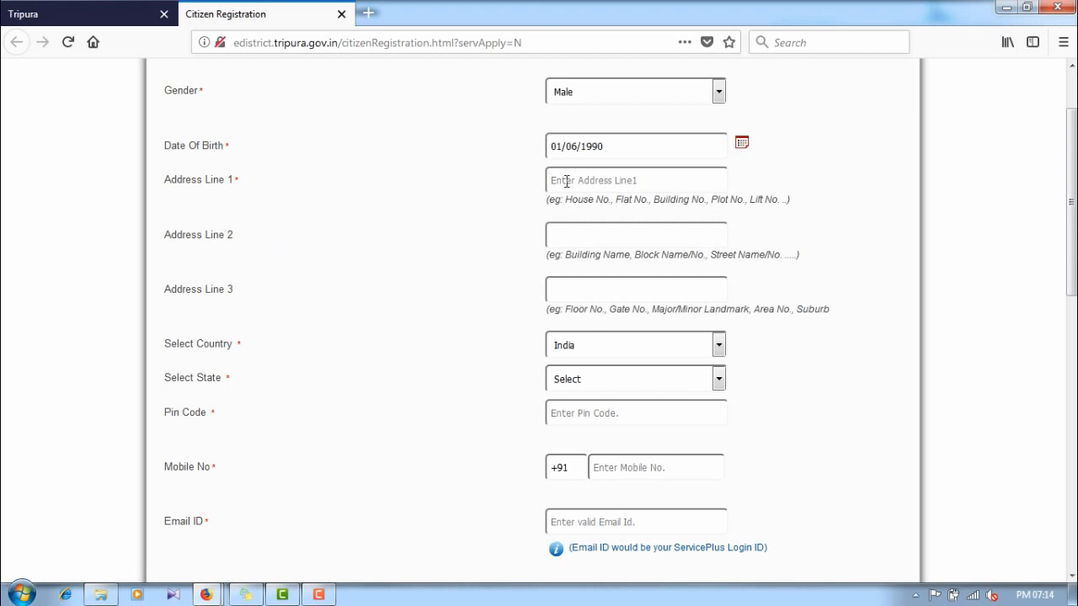
# Step: Enter the applicant's three address lines
pyautogui.click(576, 179)
pyautogui.press('Tab')
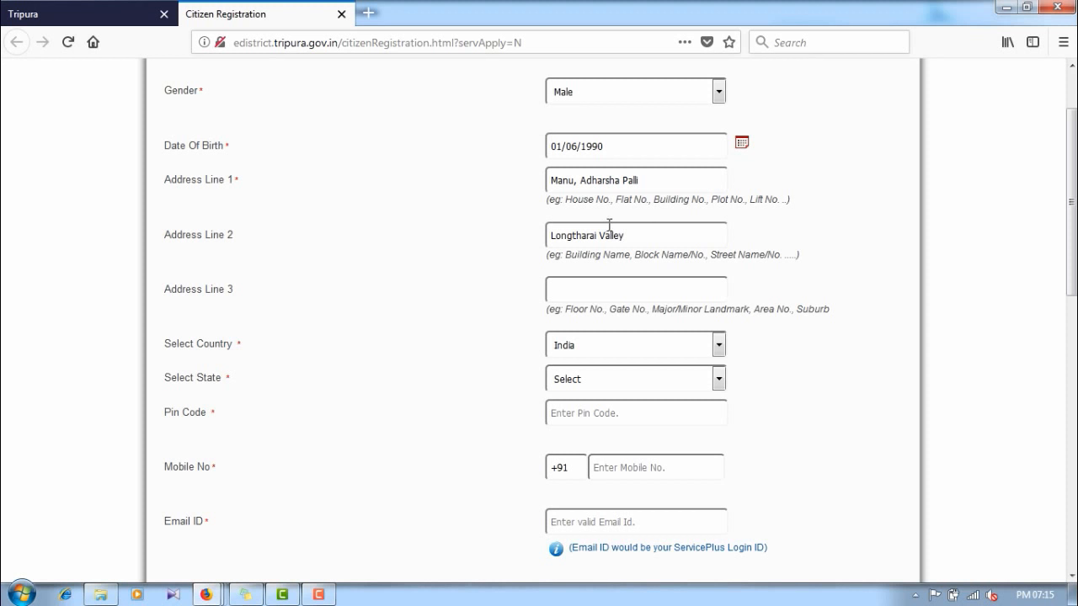
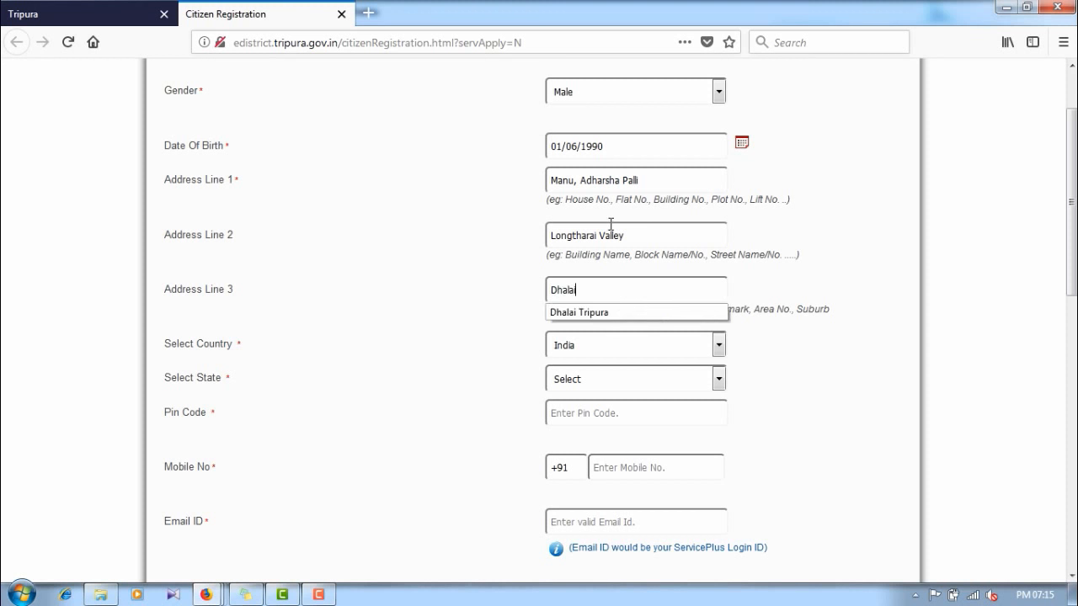
pyautogui.press('Down')
# Step: Select state TRIPURA and district Dhalai, and enter the pin code
pyautogui.press('Tab')
pyautogui.scroll(-2, 610, 224)
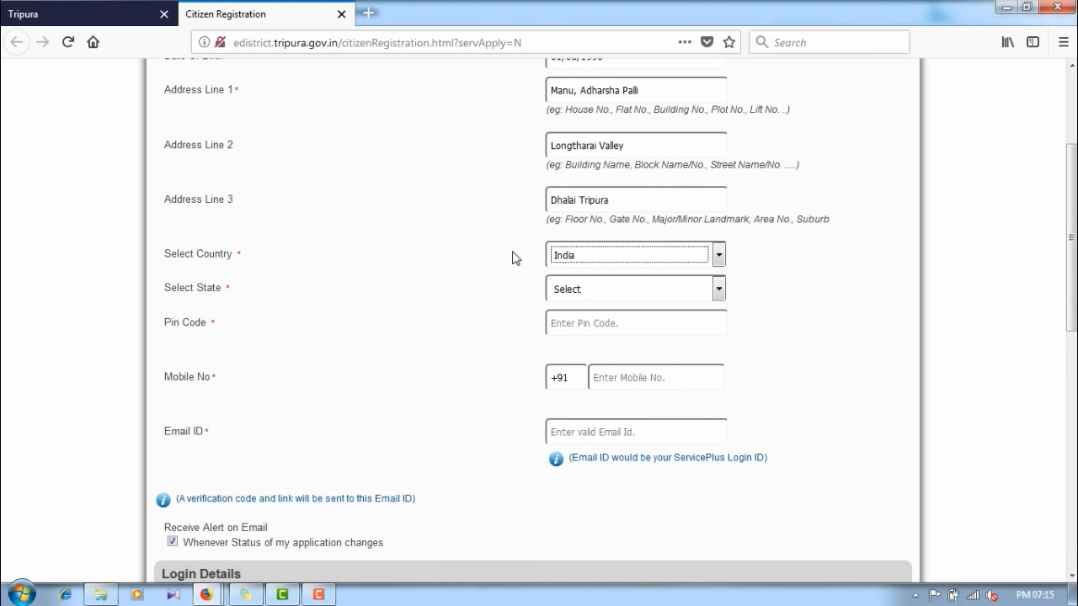
pyautogui.click(577, 289)
pyautogui.scroll(-7, 590, 379)
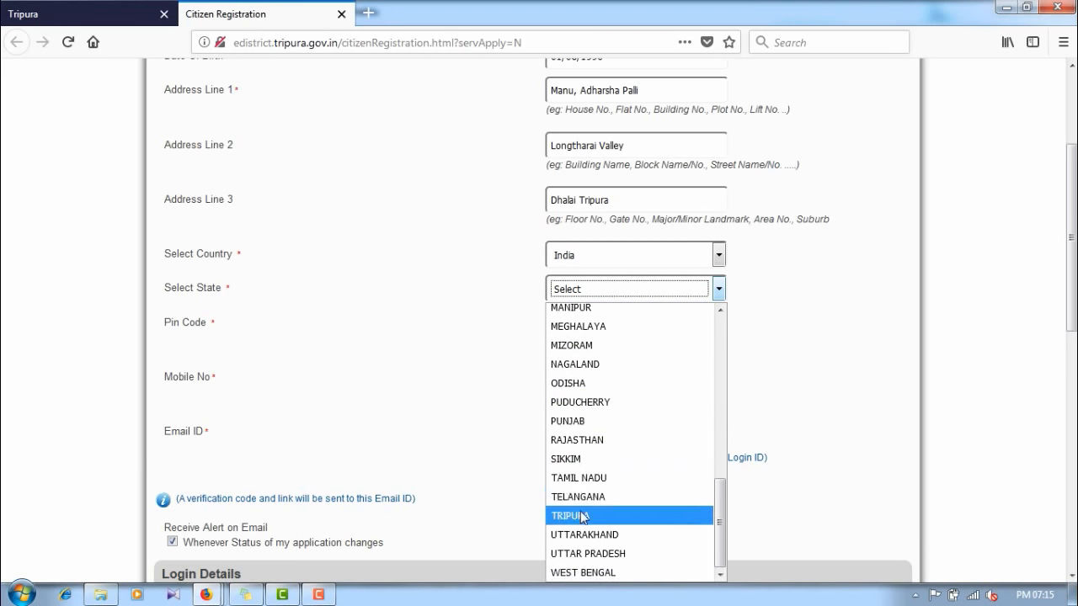
pyautogui.click(580, 516)
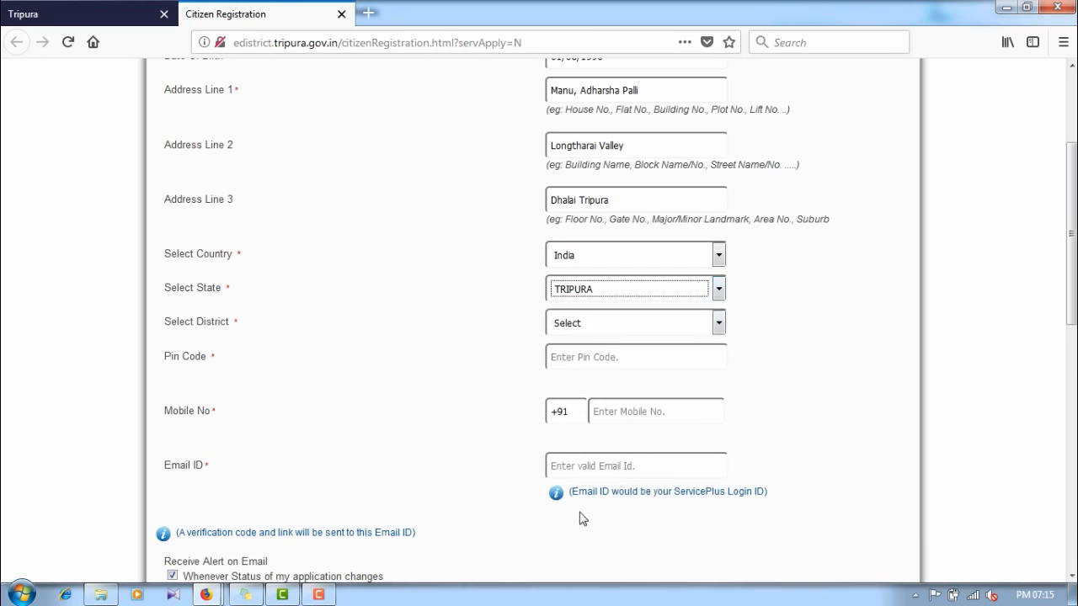
pyautogui.click(571, 322)
pyautogui.click(578, 365)
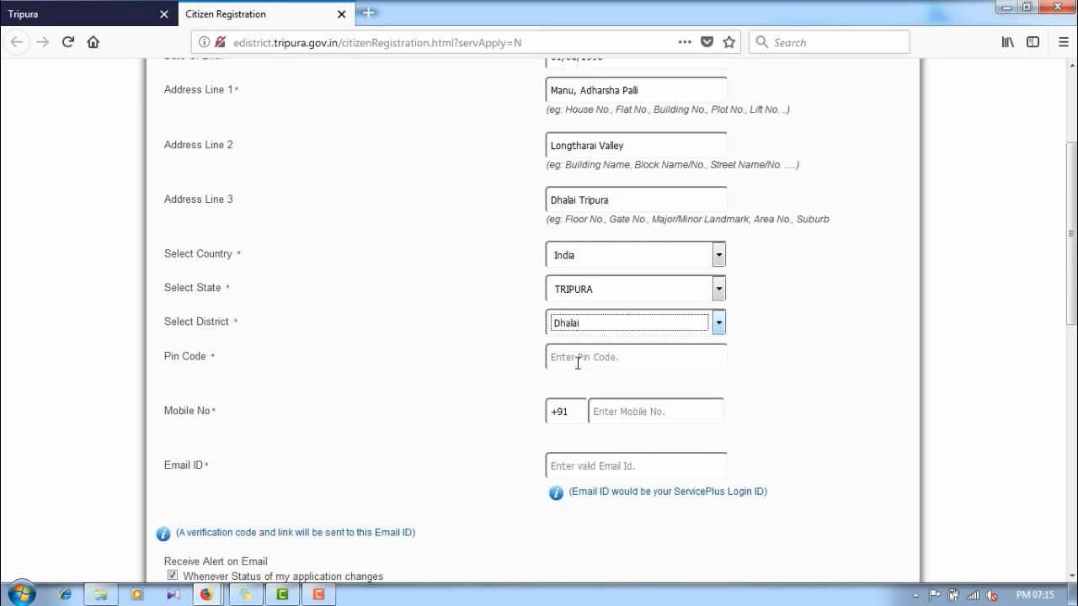
pyautogui.click(555, 357)
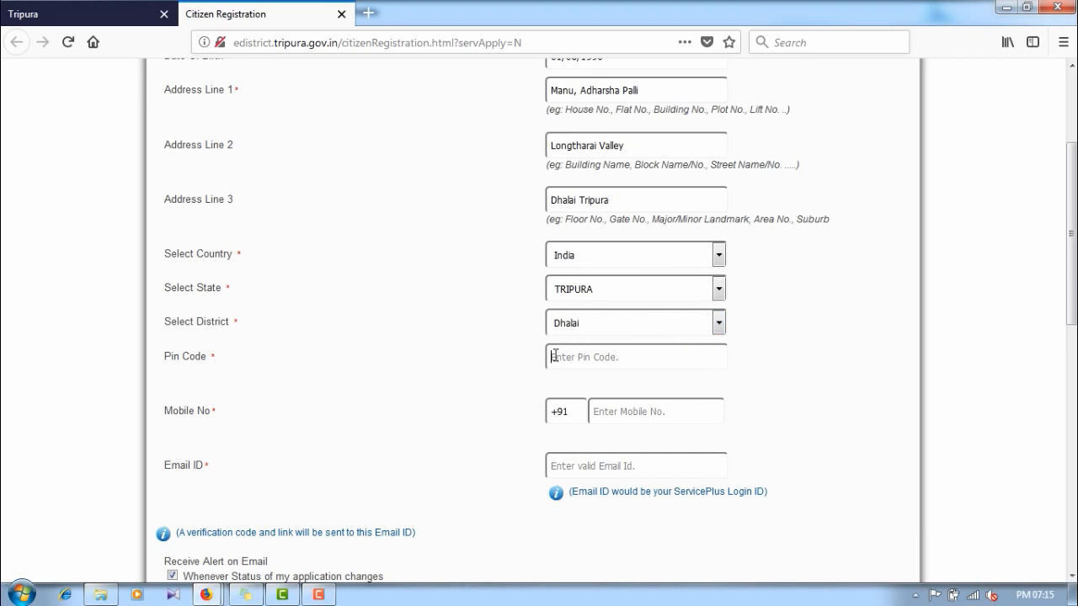
pyautogui.write('799273')
pyautogui.scroll(-2, 416, 393)
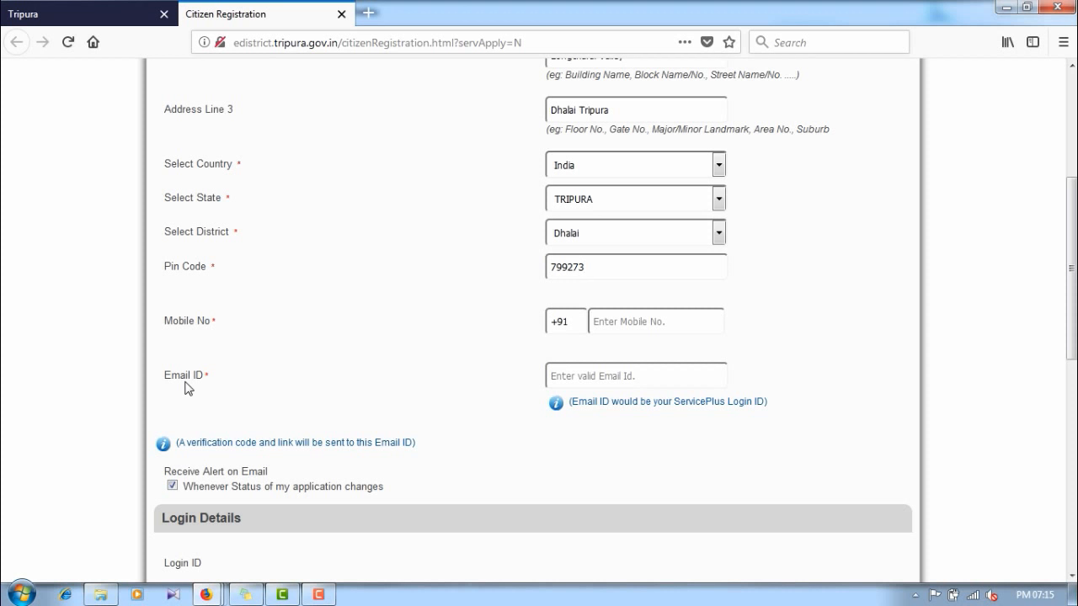
# Step: Enter the citizen's mobile number and e-mail ID, which fills in the Login ID
pyautogui.click(600, 329)
pyautogui.click(614, 374)
pyautogui.scroll(-6, 568, 376)
pyautogui.scroll(-5, 567, 376)
pyautogui.scroll(9, 510, 530)
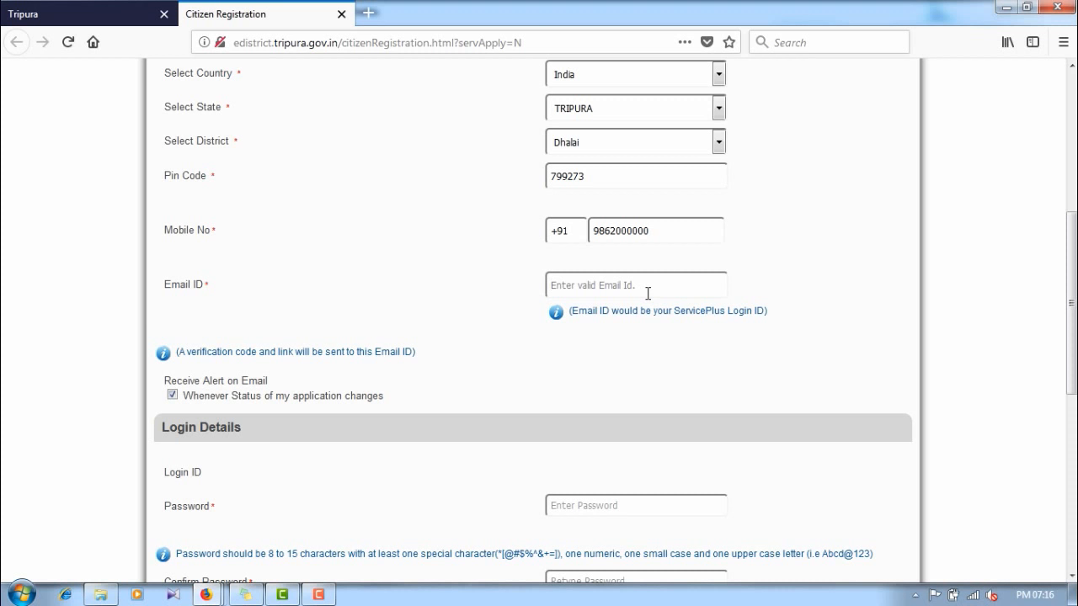
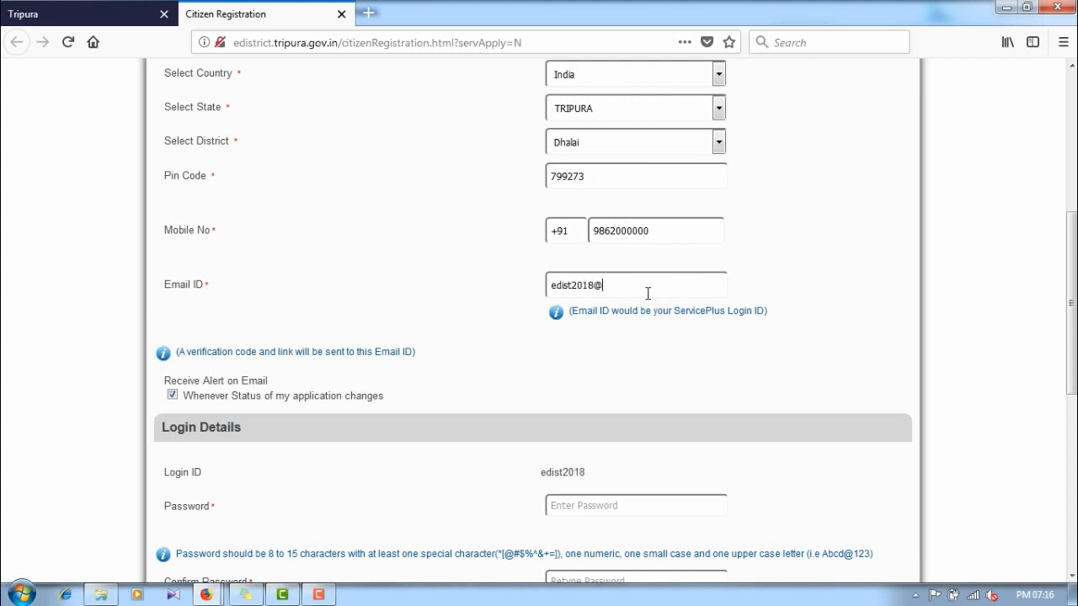
pyautogui.scroll(-4, 648, 293)
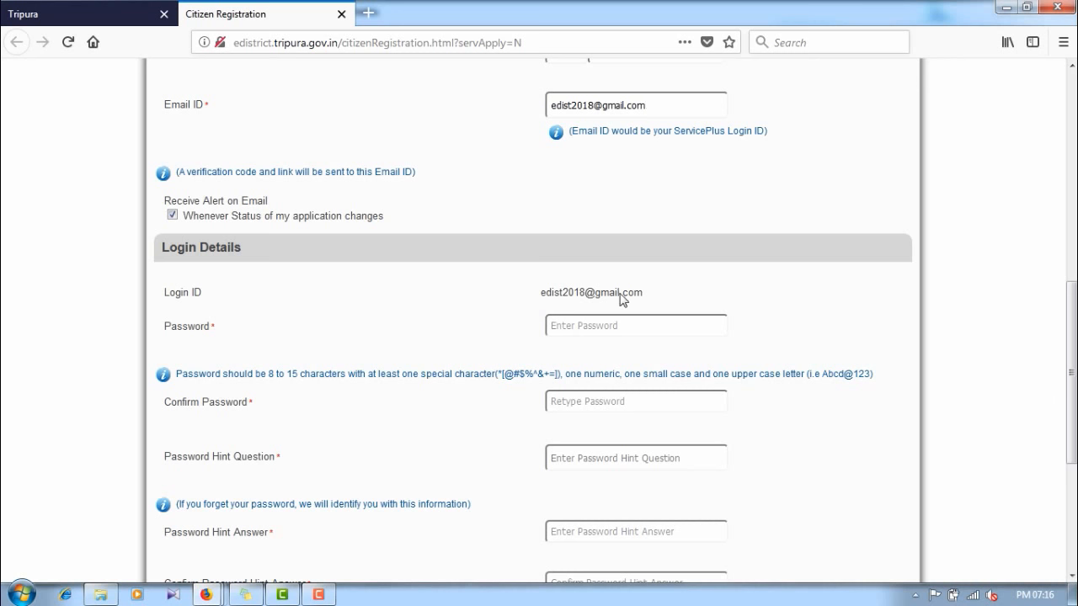
# Step: Dismiss the insecure-login warning, then enter and confirm the account password
pyautogui.click(576, 326)
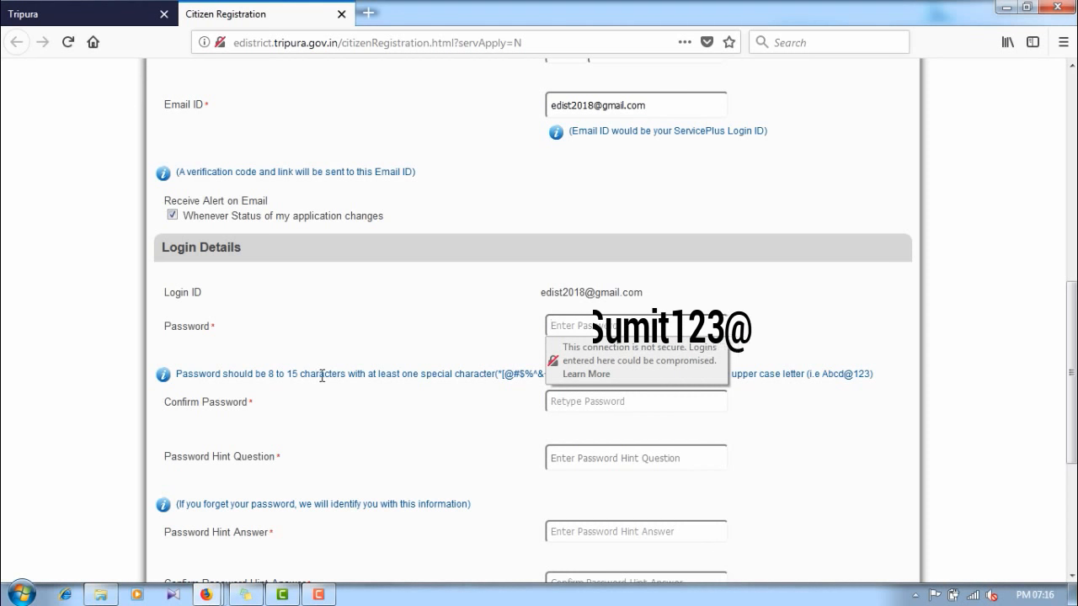
pyautogui.click(385, 402)
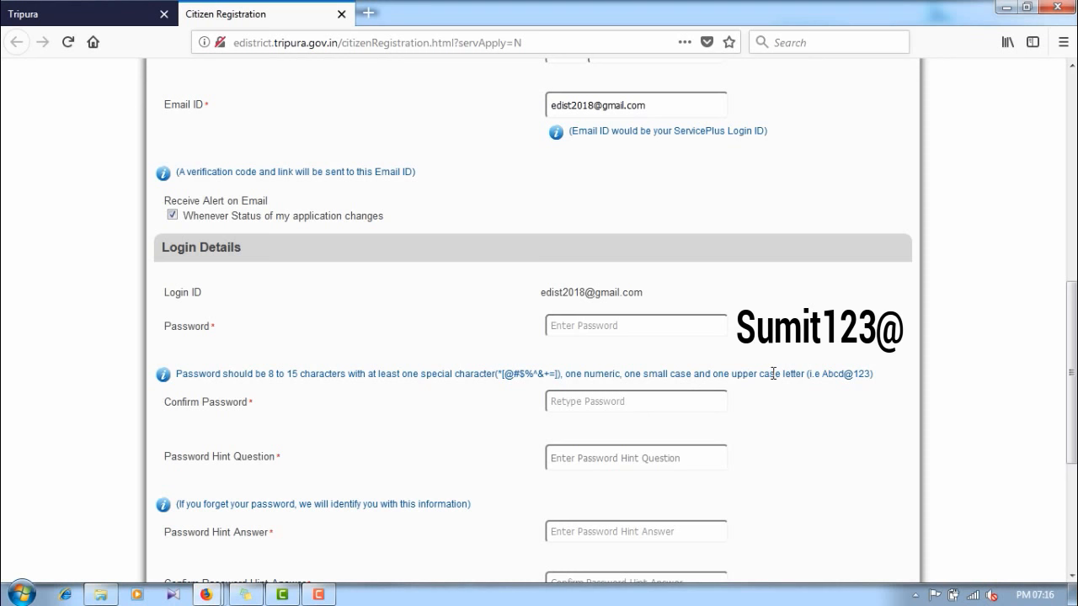
pyautogui.moveTo(505, 376); pyautogui.dragTo(516, 376)
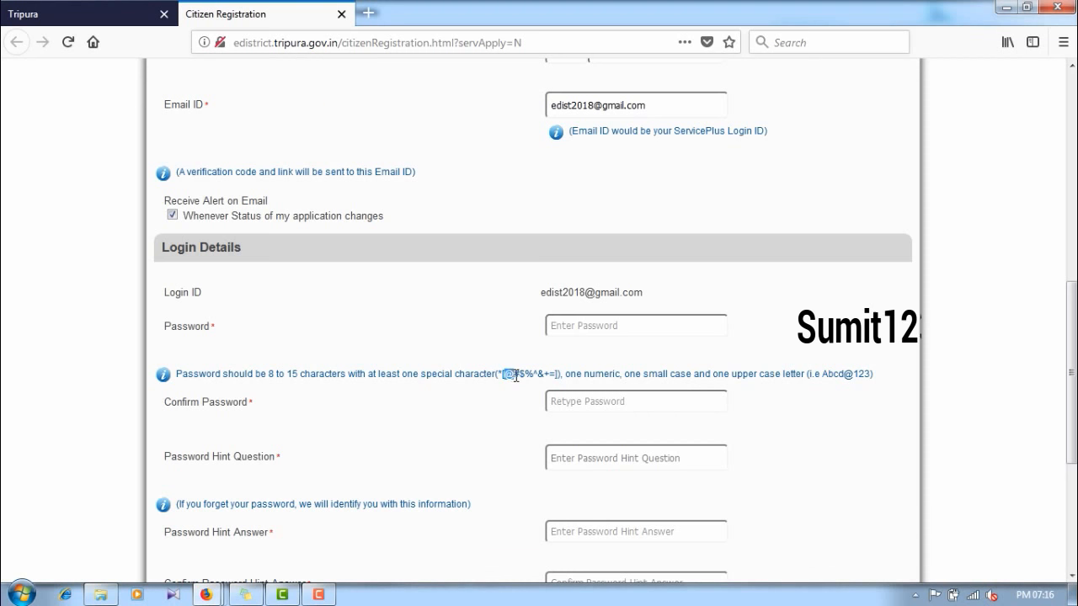
pyautogui.click(585, 328)
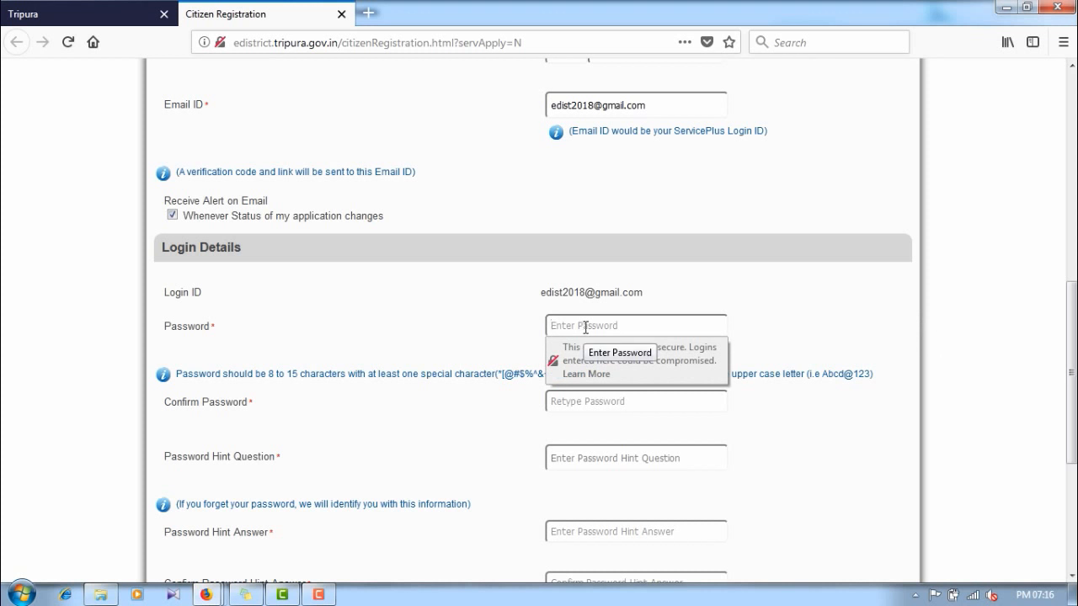
pyautogui.write('Abcd@1234')
pyautogui.click(559, 400)
pyautogui.write('Abcd@1')
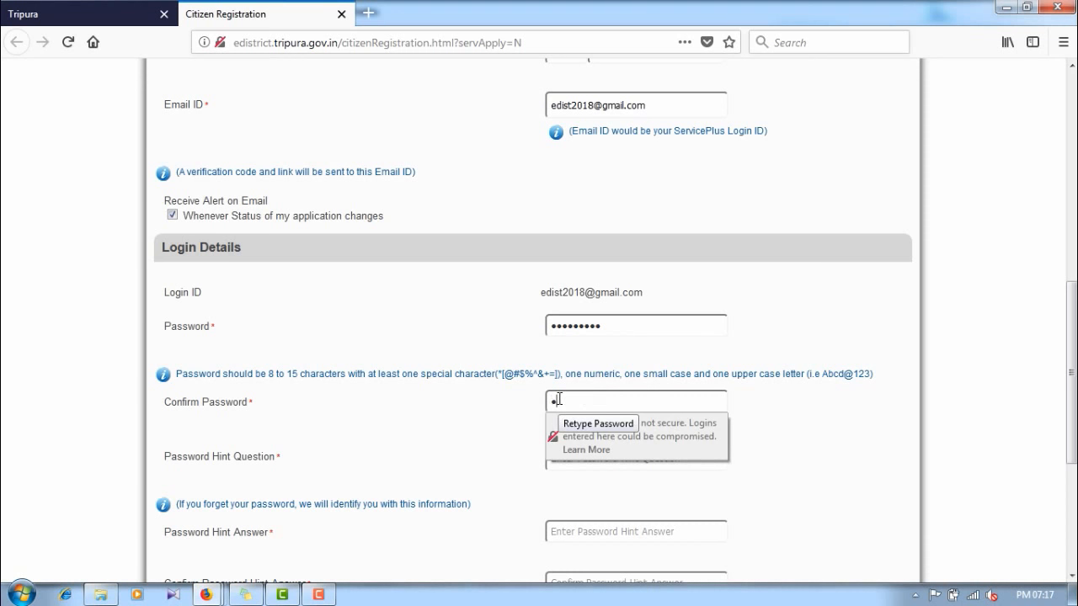
pyautogui.write('234')
pyautogui.scroll(-4, 260, 421)
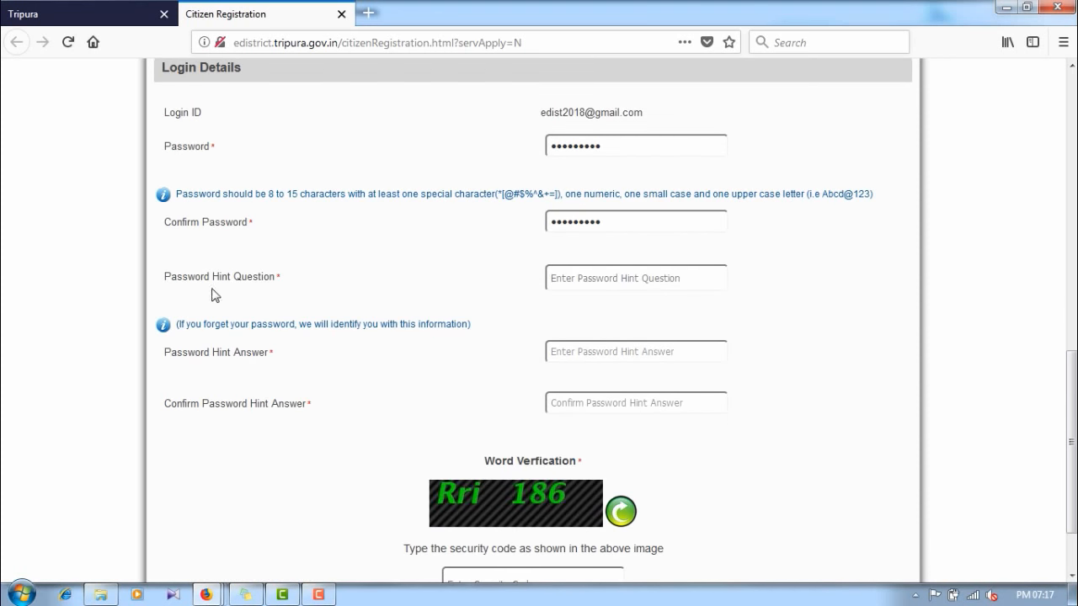
# Step: Fill in the password hint question, its answer and the confirmed hint answer
pyautogui.click(555, 268)
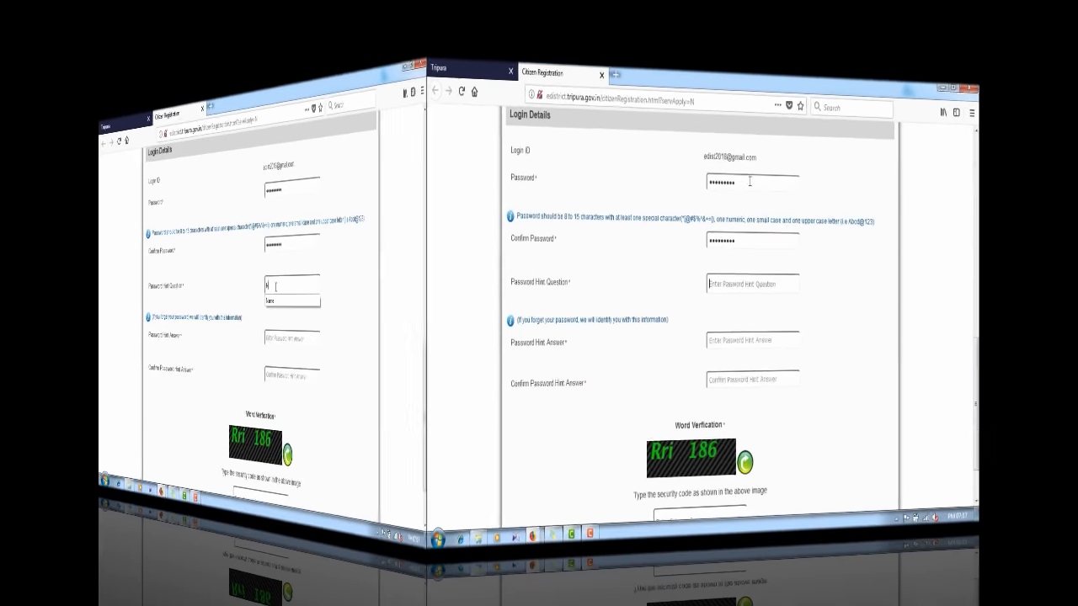
pyautogui.write('e')
pyautogui.click(570, 356)
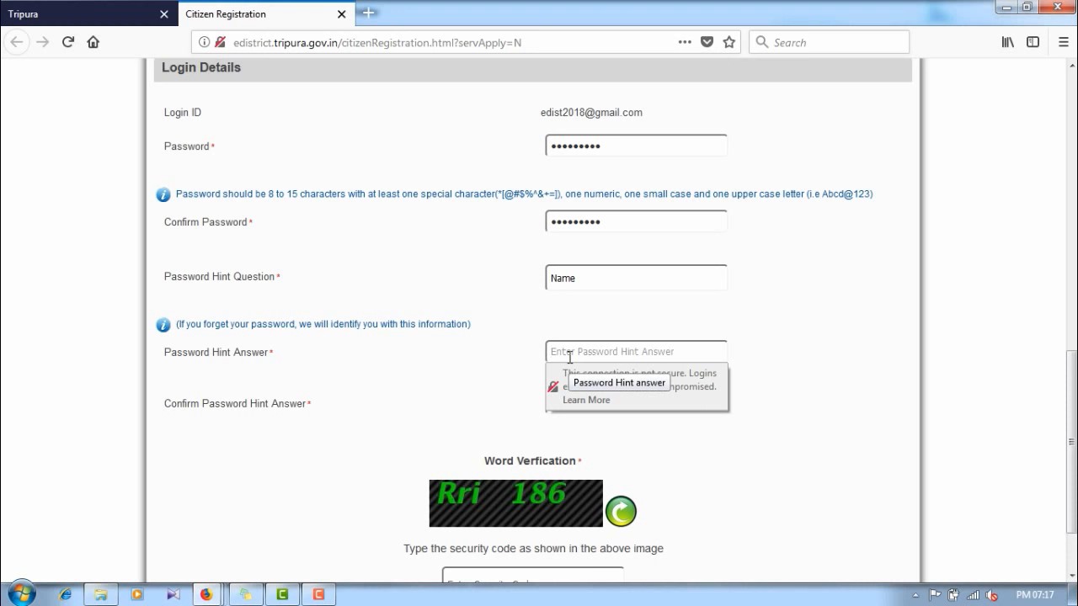
pyautogui.write('name')
pyautogui.press('Tab')
pyautogui.write('name')
pyautogui.scroll(-2, 489, 349)
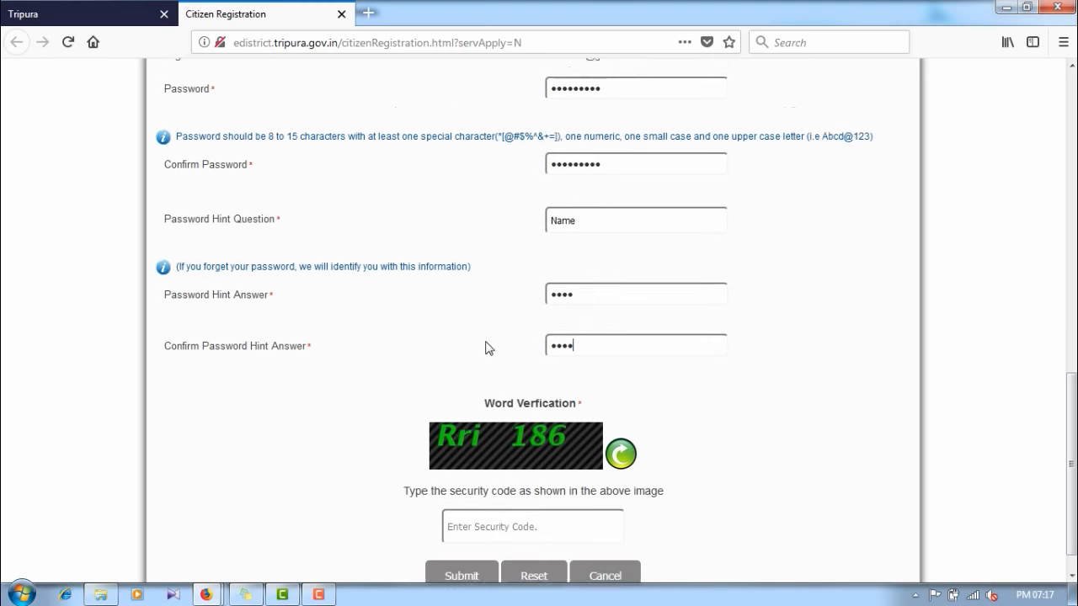
# Step: Enter the word-verification code and submit the citizen registration form
pyautogui.click(482, 508)
pyautogui.write('Rri186')
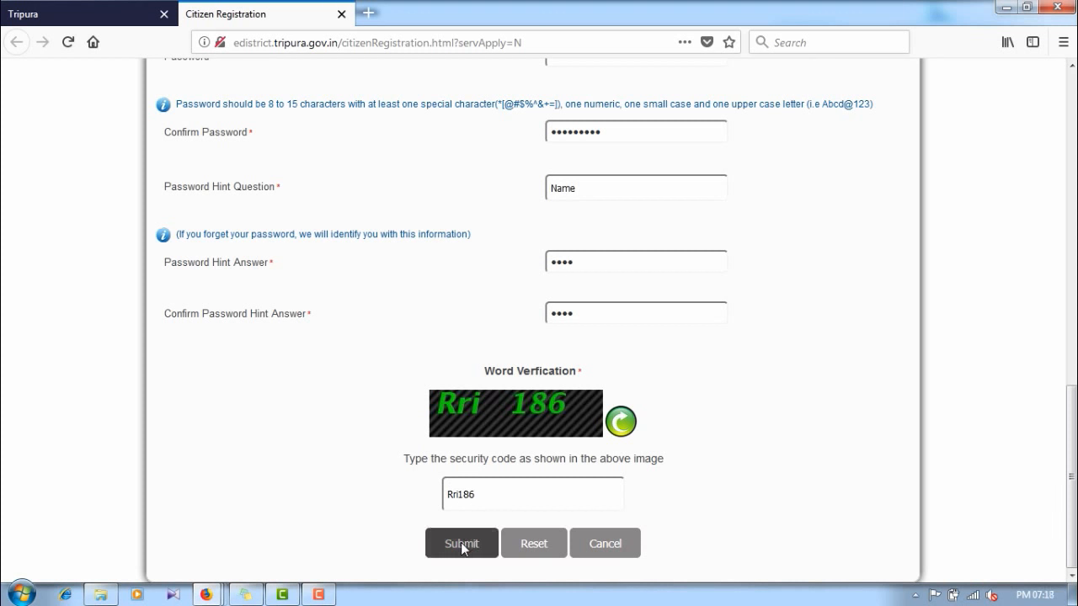
pyautogui.scroll(15, 602, 375)
pyautogui.scroll(-3, 608, 344)
pyautogui.scroll(-12, 608, 343)
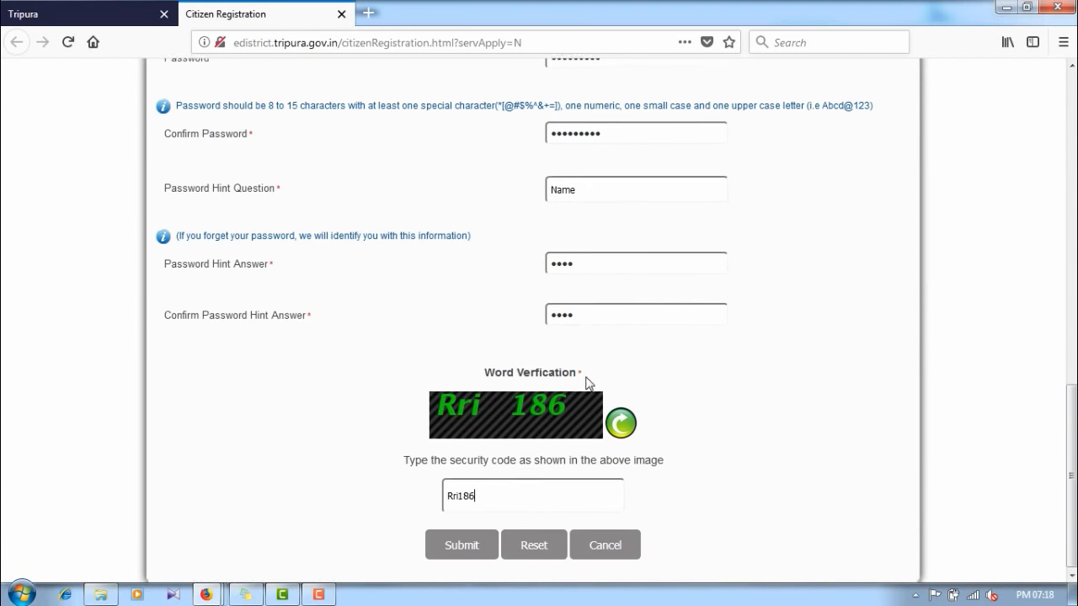
pyautogui.click(473, 544)
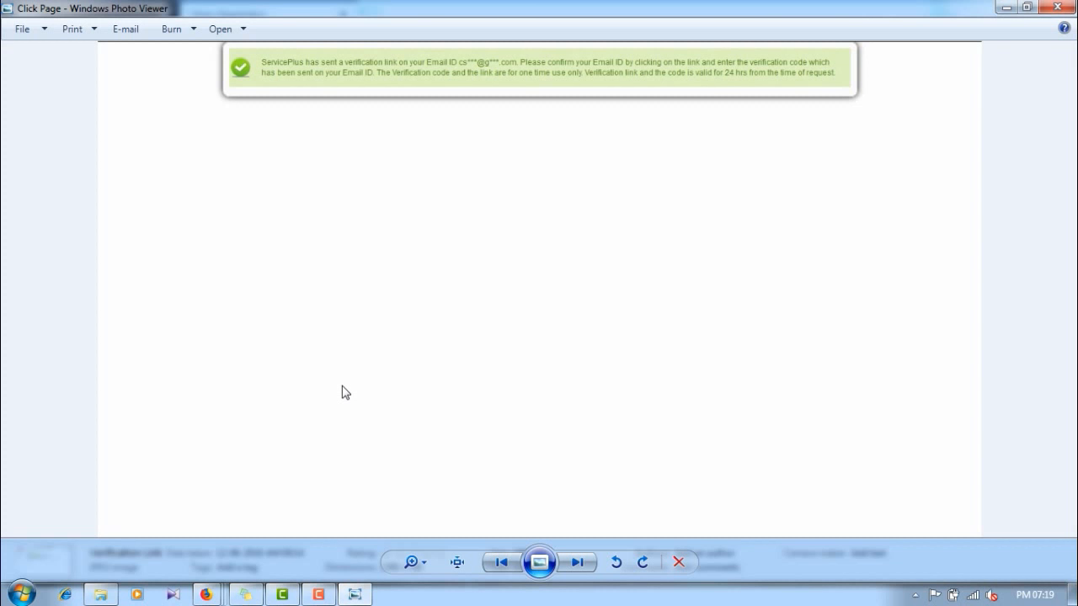
# Step: Advance to the Verification Page screenshot showing the entered e-mail verification code
pyautogui.click(590, 558)
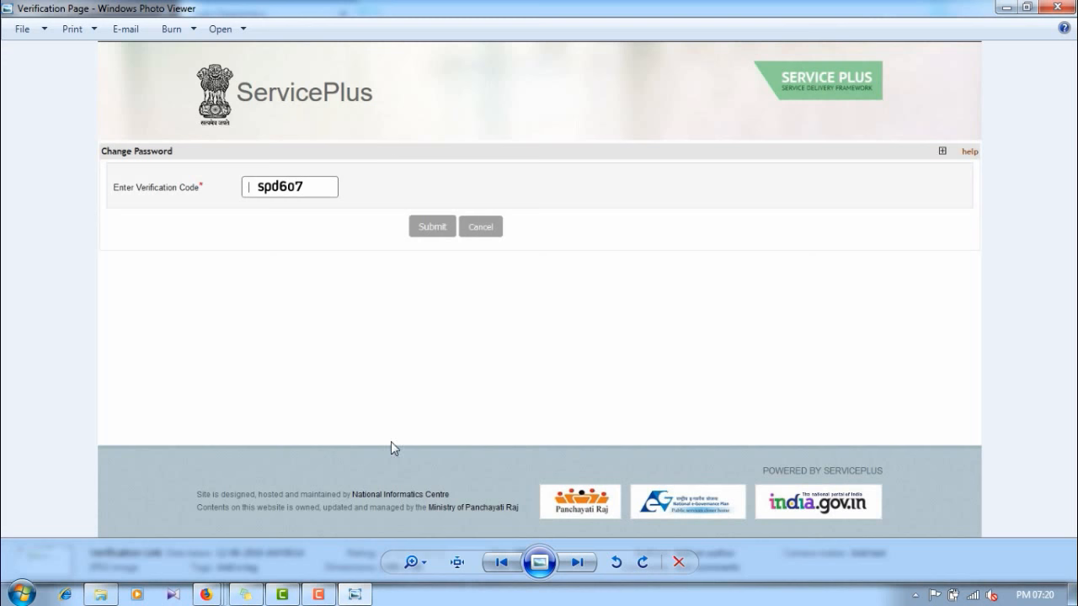
# Step: View the successful-registration and confirmation e-mail screenshots, then return to the Digital Seva home page
pyautogui.click(576, 562)
pyautogui.click(576, 562)
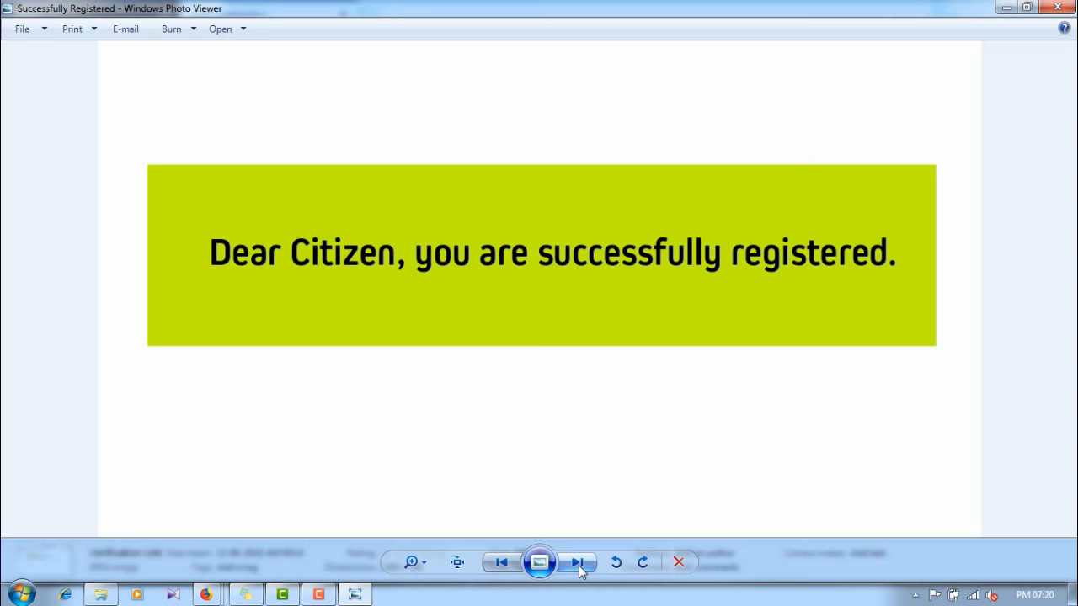
pyautogui.click(578, 564)
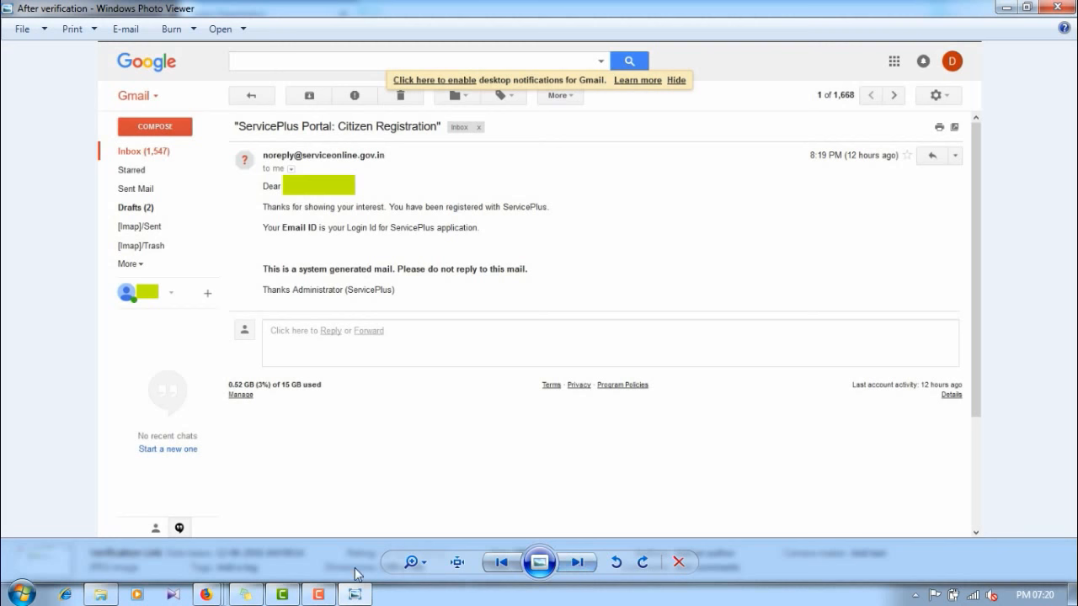
pyautogui.moveTo(205, 594)
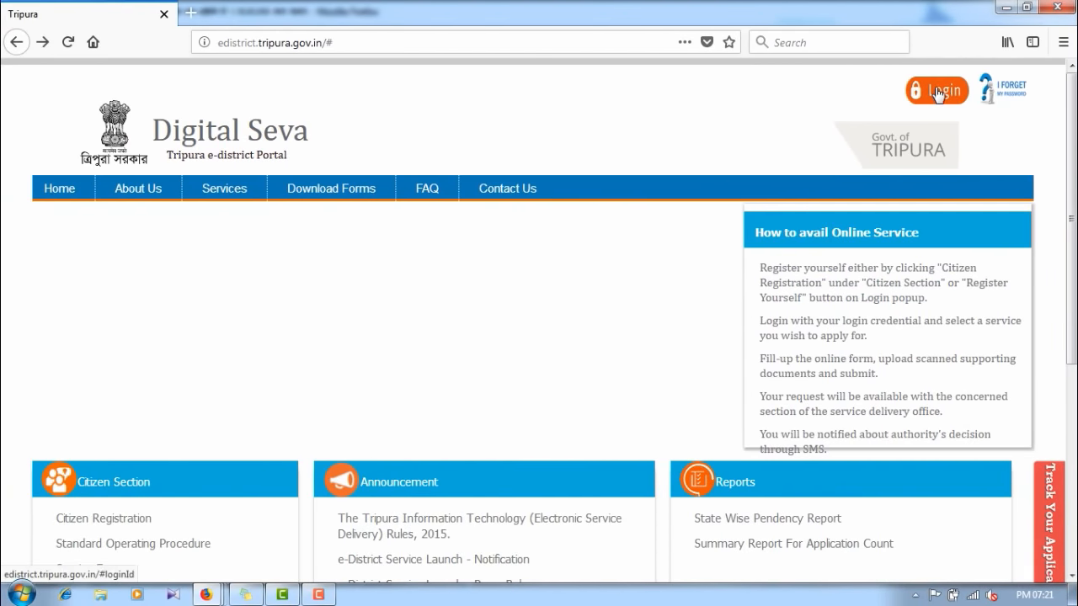
# Step: Log in with the newly registered account and decline Firefox's offer to save the login
pyautogui.click(936, 91)
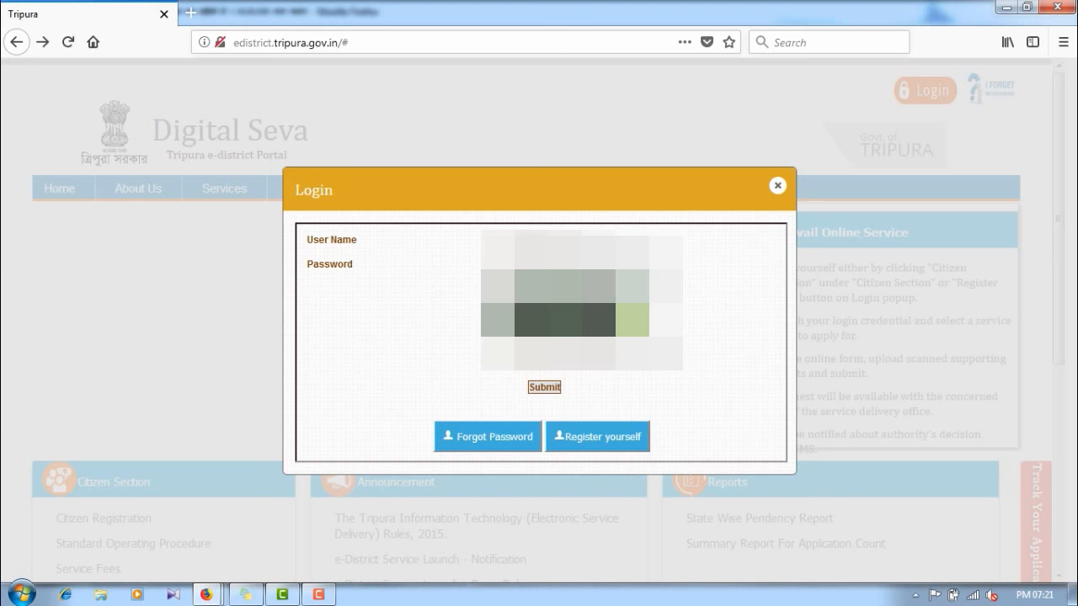
pyautogui.press('Return')
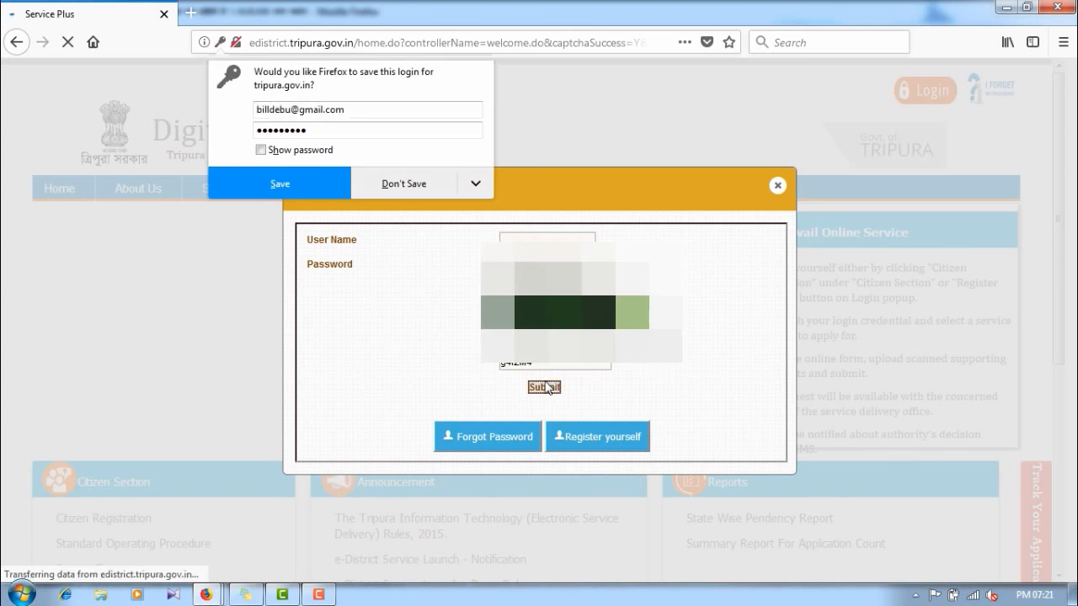
pyautogui.click(411, 183)
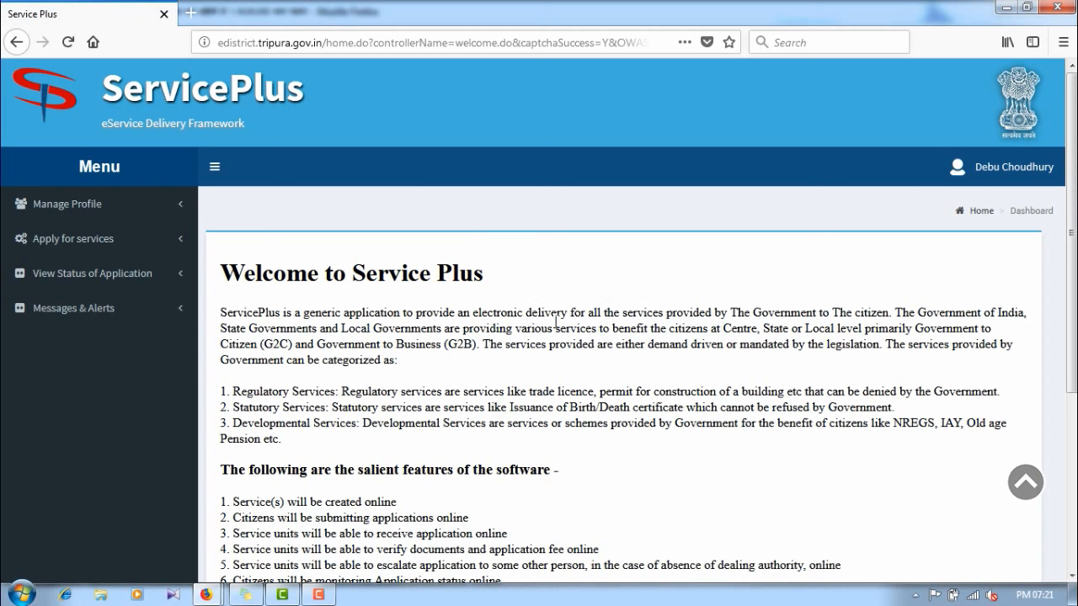
# Step: Open the View Services list from the Apply for services menu
pyautogui.click(33, 208)
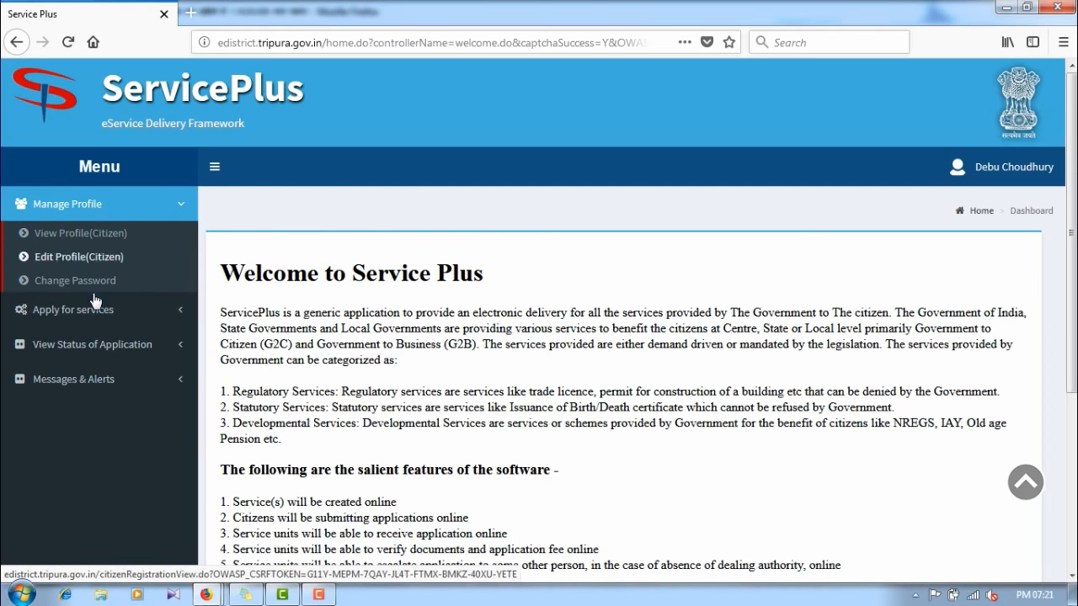
pyautogui.click(95, 310)
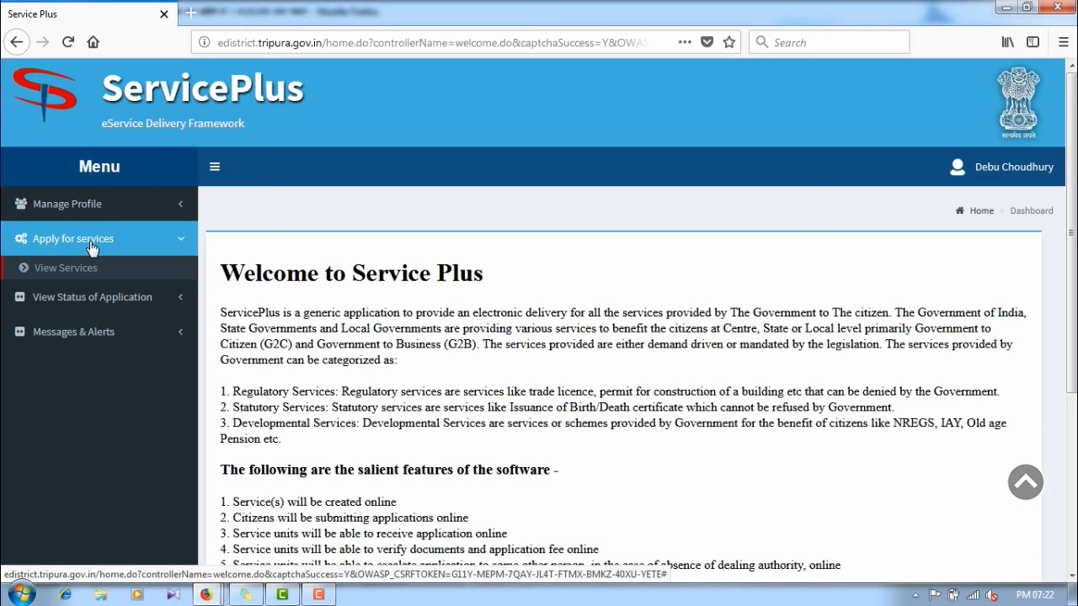
pyautogui.click(76, 268)
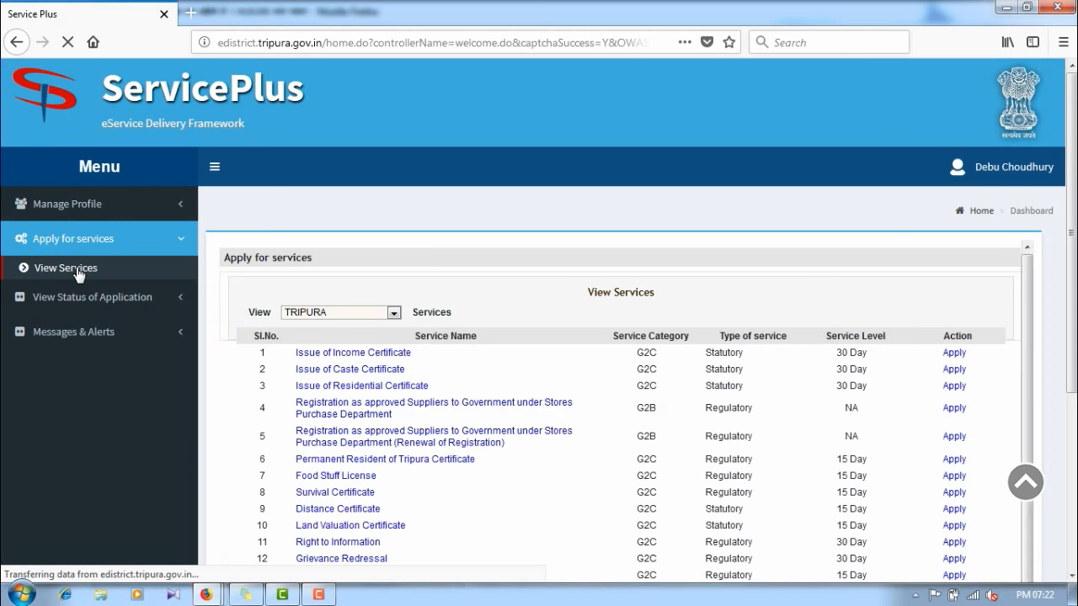
pyautogui.scroll(-5, 365, 302)
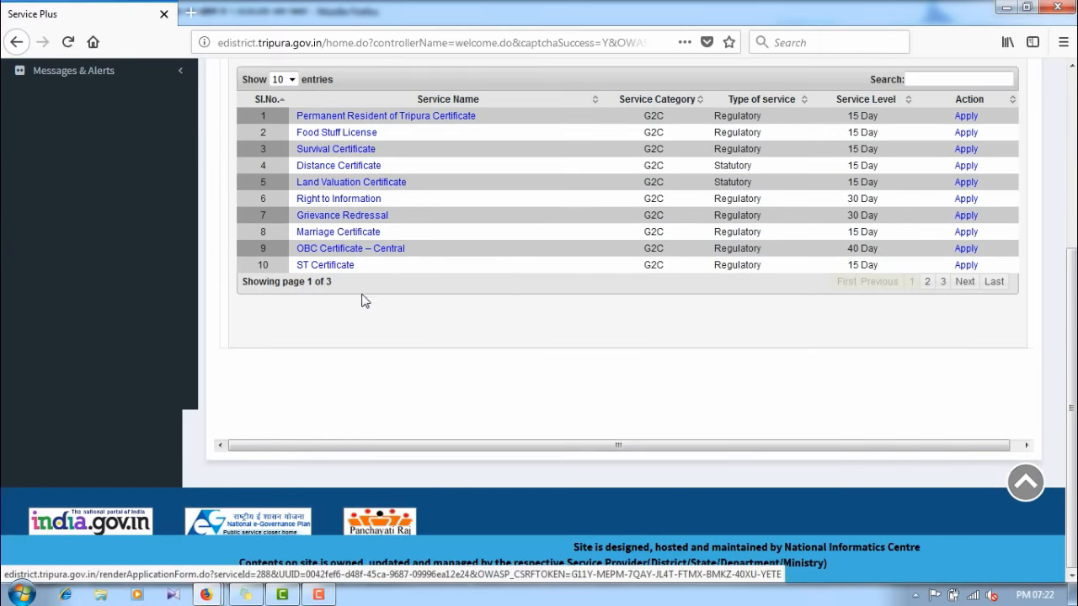
pyautogui.scroll(3, 328, 242)
pyautogui.scroll(-1, 352, 272)
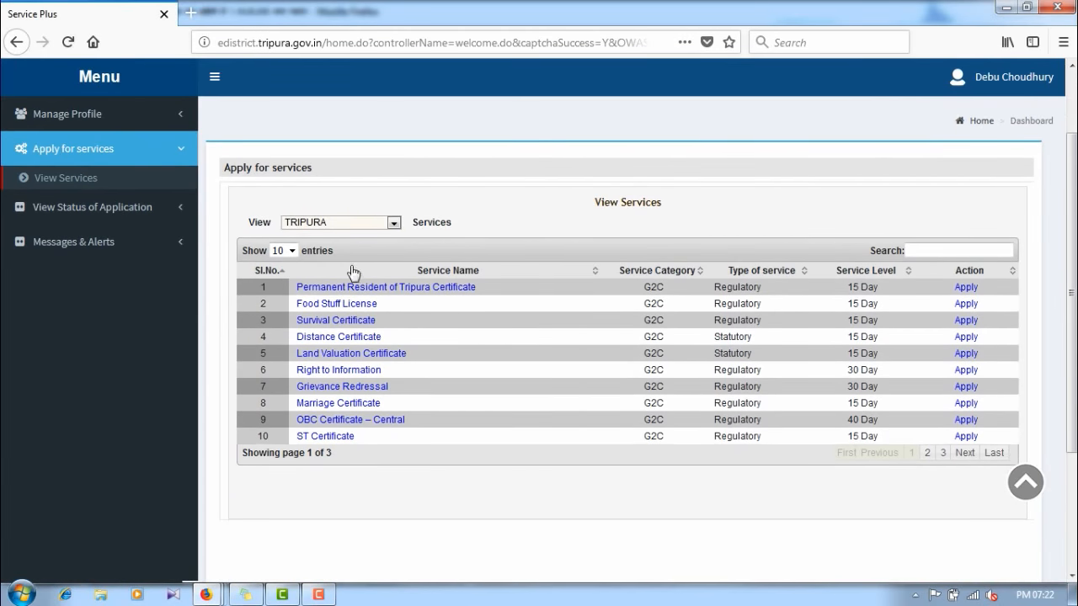
# Step: Show 25 services per page and apply for the Permanent Resident of Tripura Certificate
pyautogui.click(287, 251)
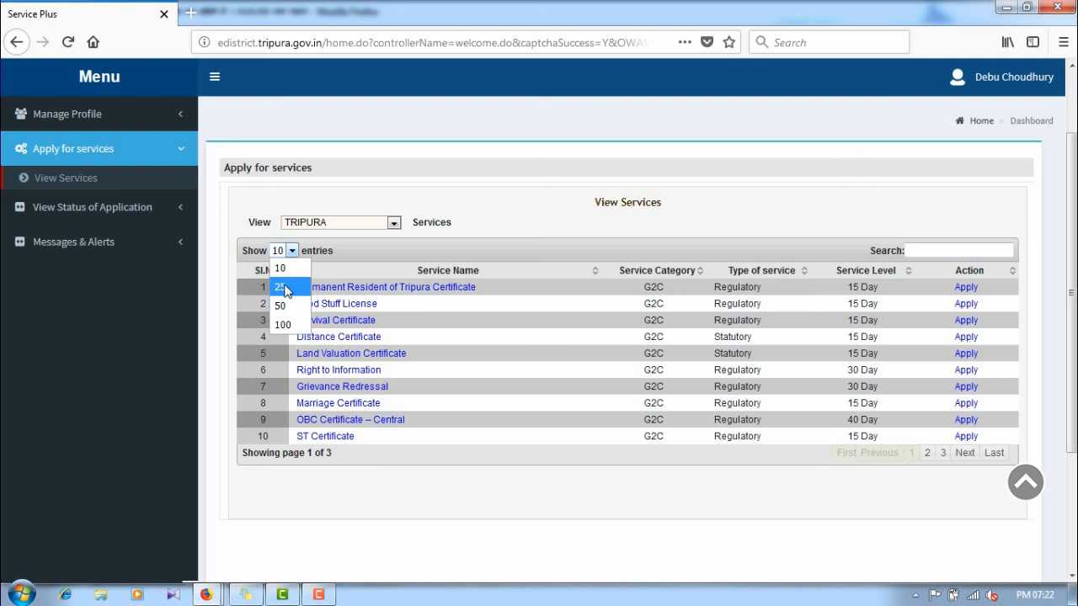
pyautogui.click(288, 291)
pyautogui.scroll(-3, 358, 320)
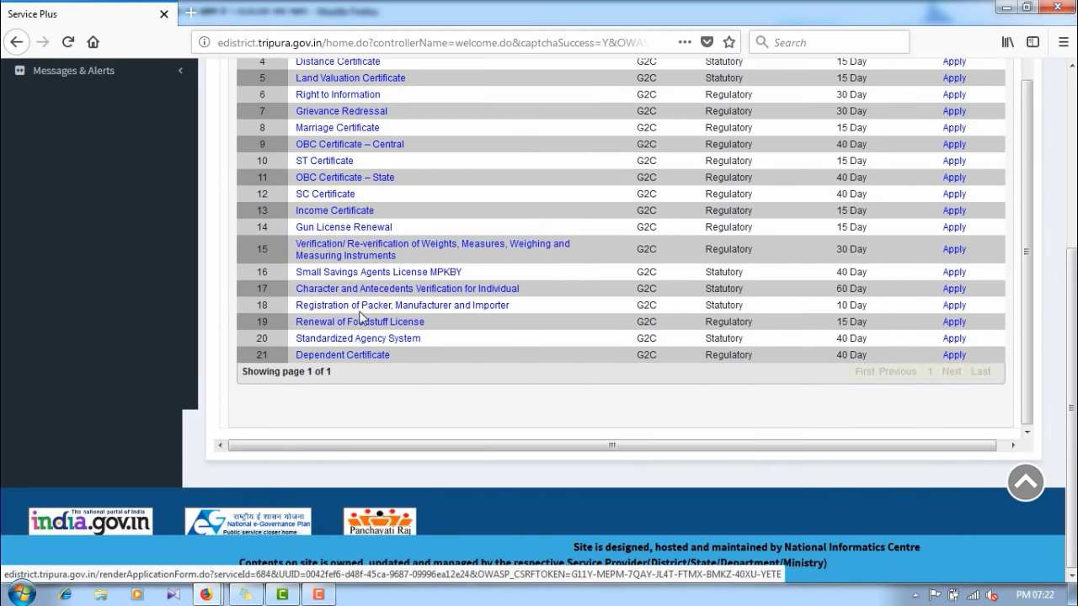
pyautogui.scroll(5, 362, 294)
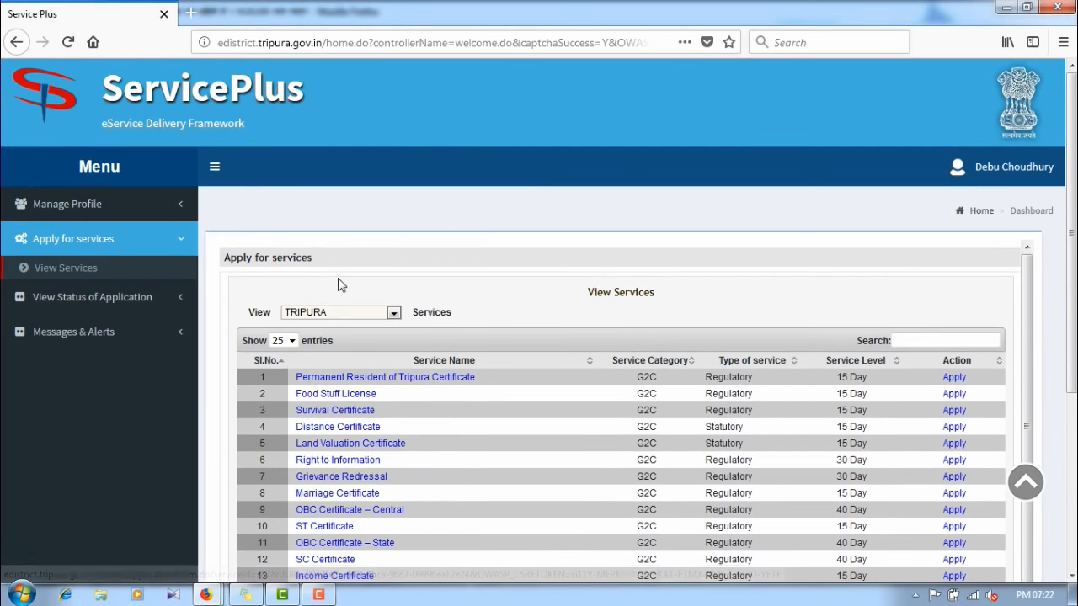
pyautogui.scroll(-2, 354, 284)
pyautogui.scroll(2, 344, 281)
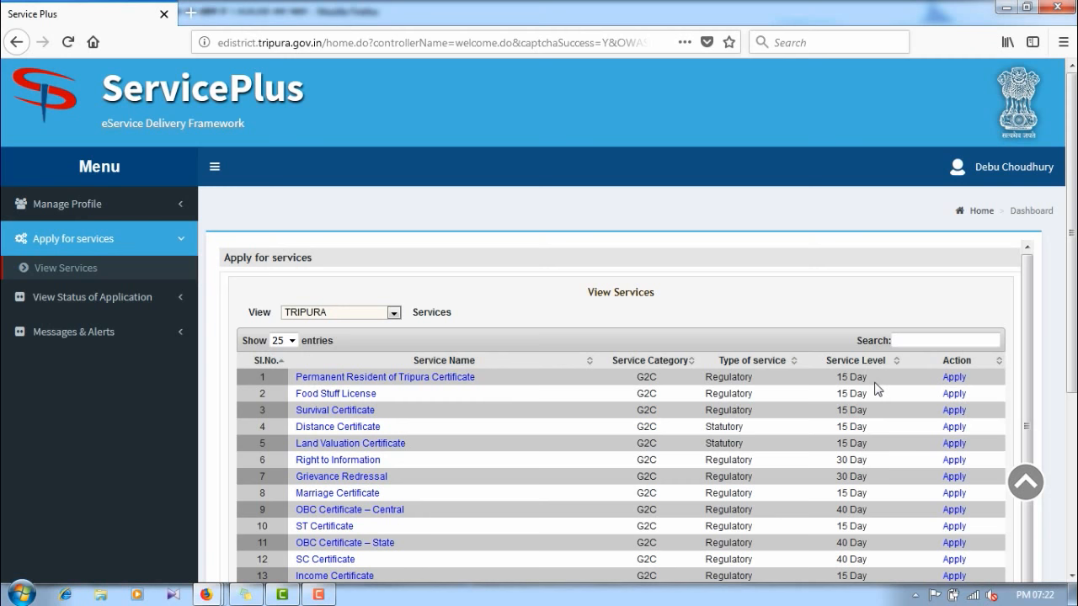
pyautogui.click(952, 381)
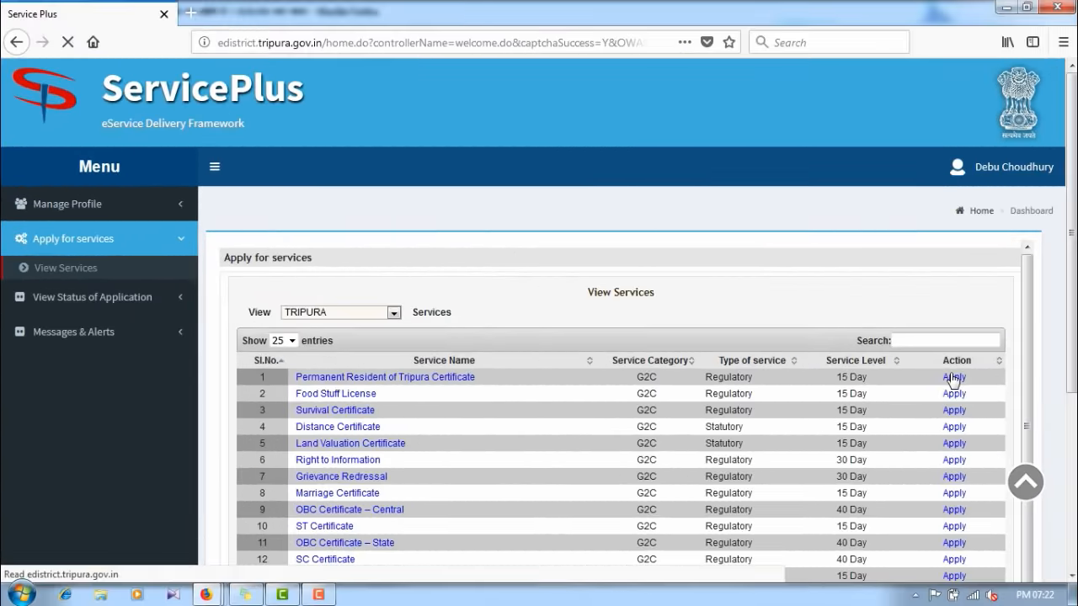
# Step: Set the applicant's salutation to Mr. and enter the applicant's first name
pyautogui.scroll(-20, 783, 326)
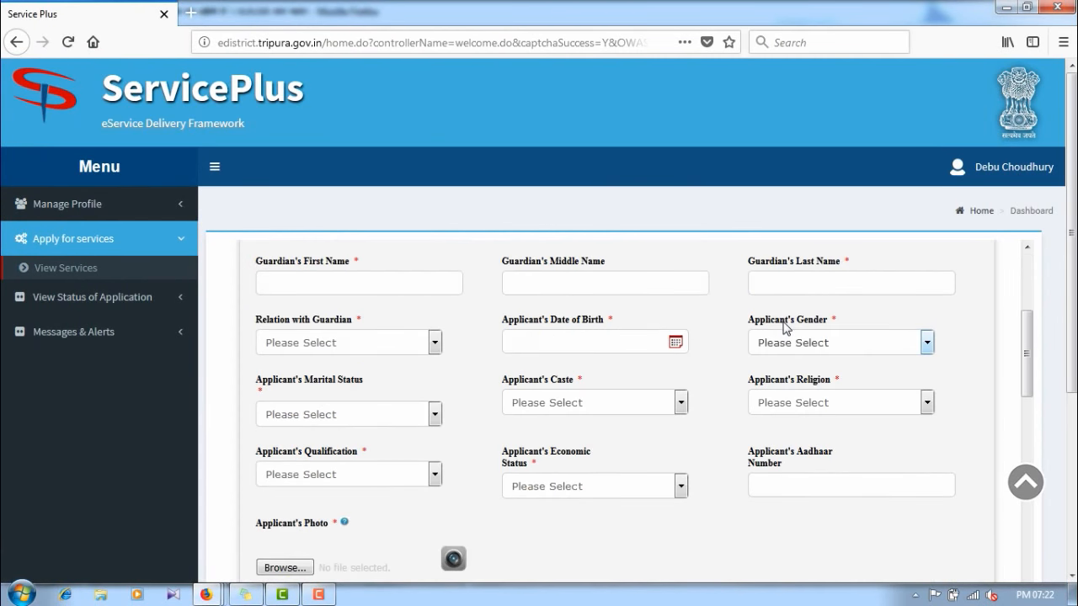
pyautogui.scroll(-3, 638, 371)
pyautogui.scroll(10, 640, 374)
pyautogui.scroll(10, 649, 373)
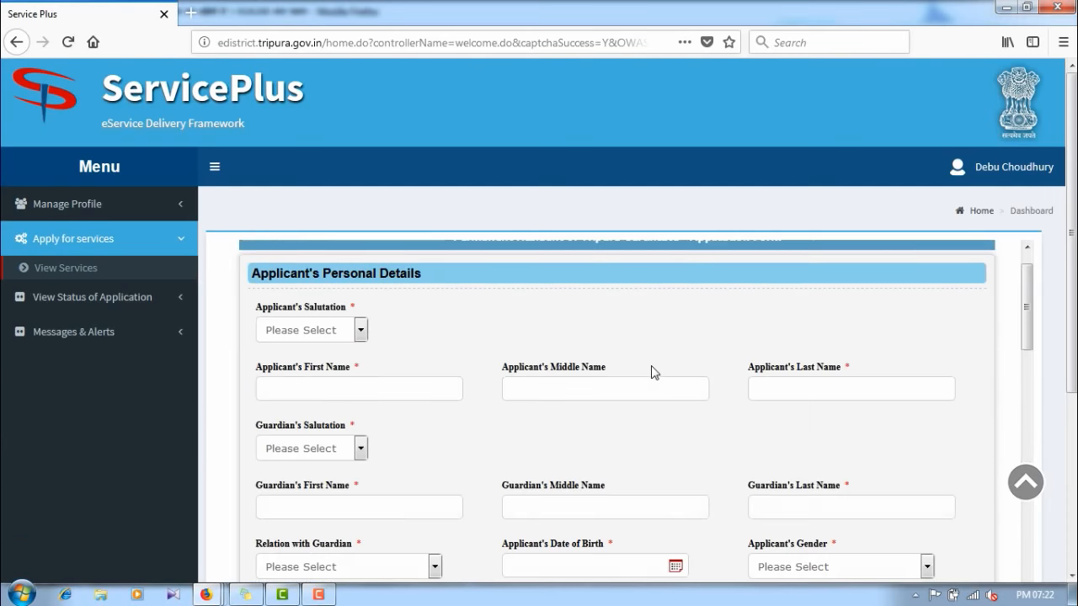
pyautogui.scroll(-3, 475, 335)
pyautogui.scroll(3, 476, 335)
pyautogui.click(299, 384)
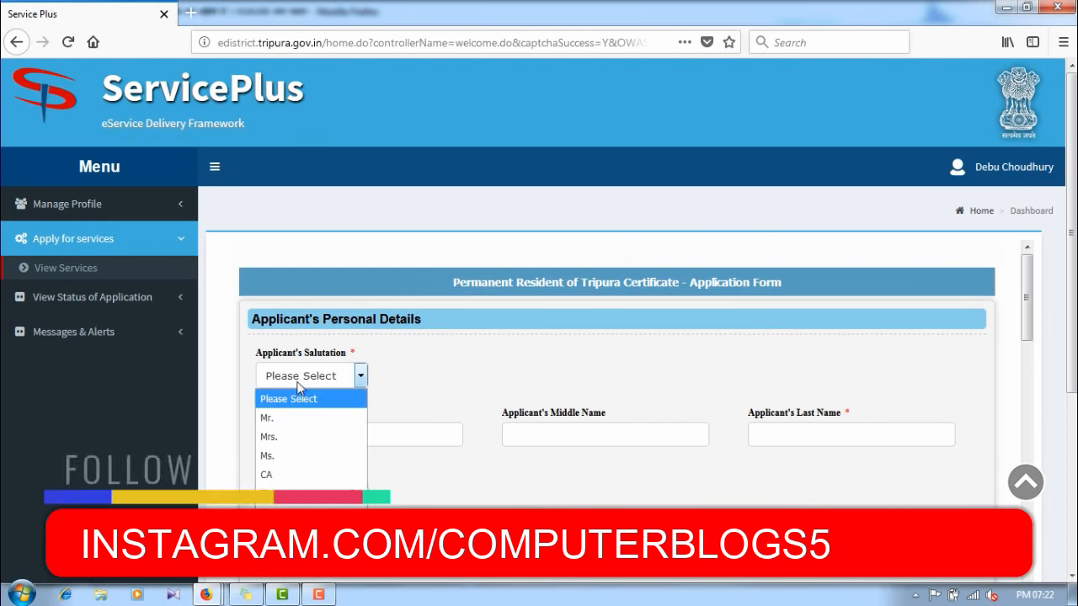
pyautogui.click(268, 418)
pyautogui.click(288, 426)
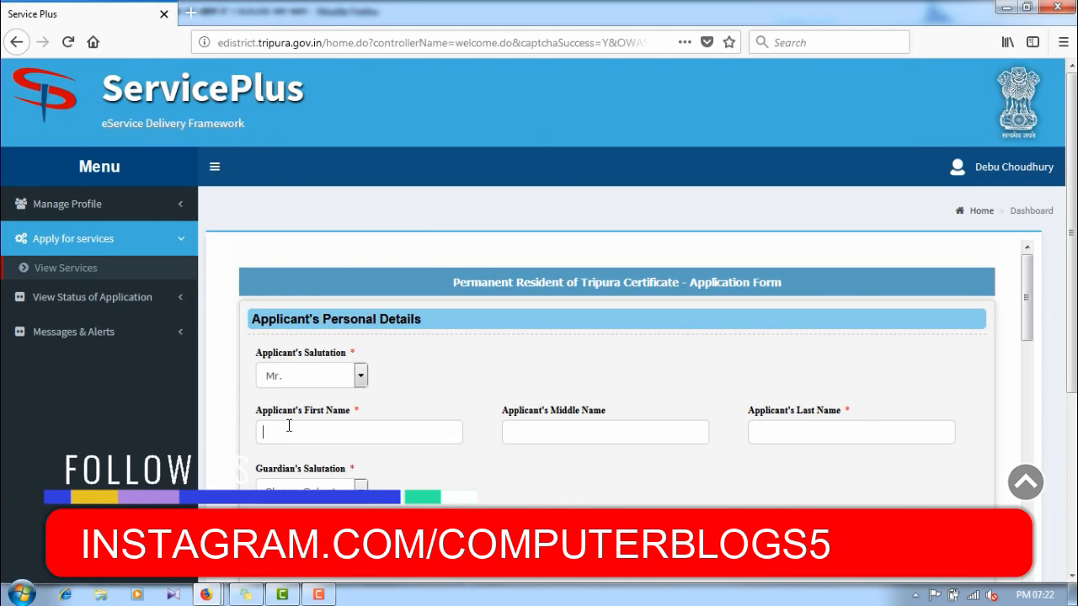
pyautogui.write('Amit')
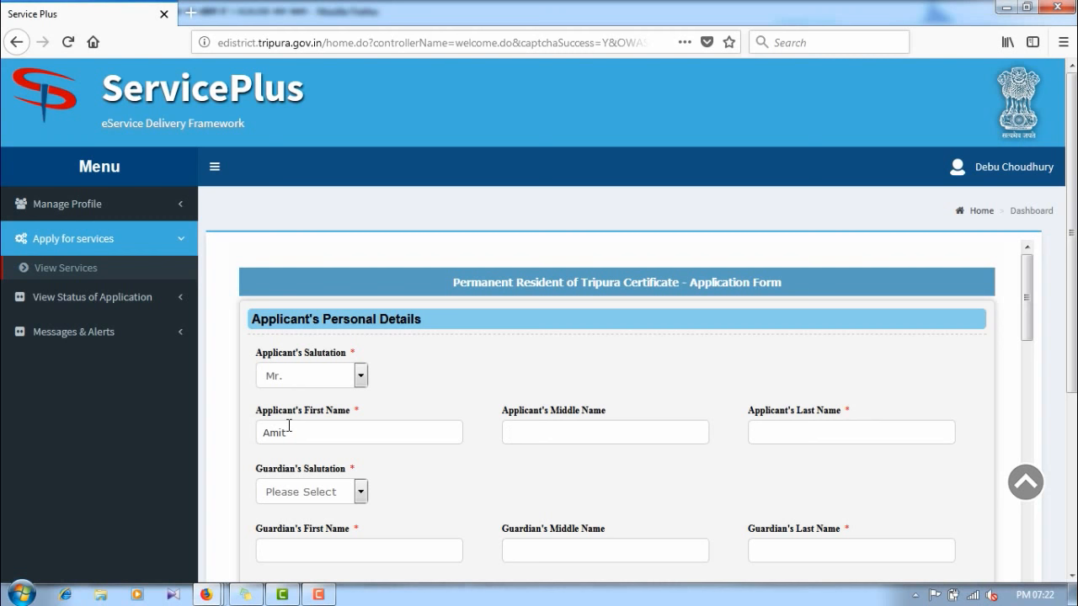
# Step: Set the guardian's salutation to Mr., enter the guardian's name, and choose relation Son
pyautogui.scroll(-2, 288, 426)
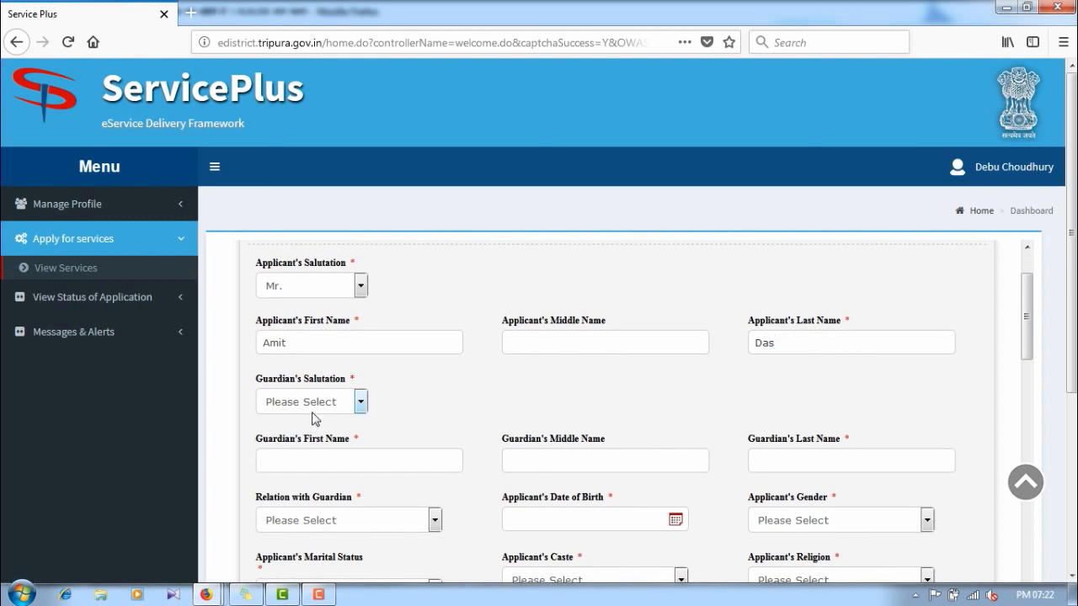
pyautogui.click(312, 408)
pyautogui.click(275, 246)
pyautogui.click(310, 459)
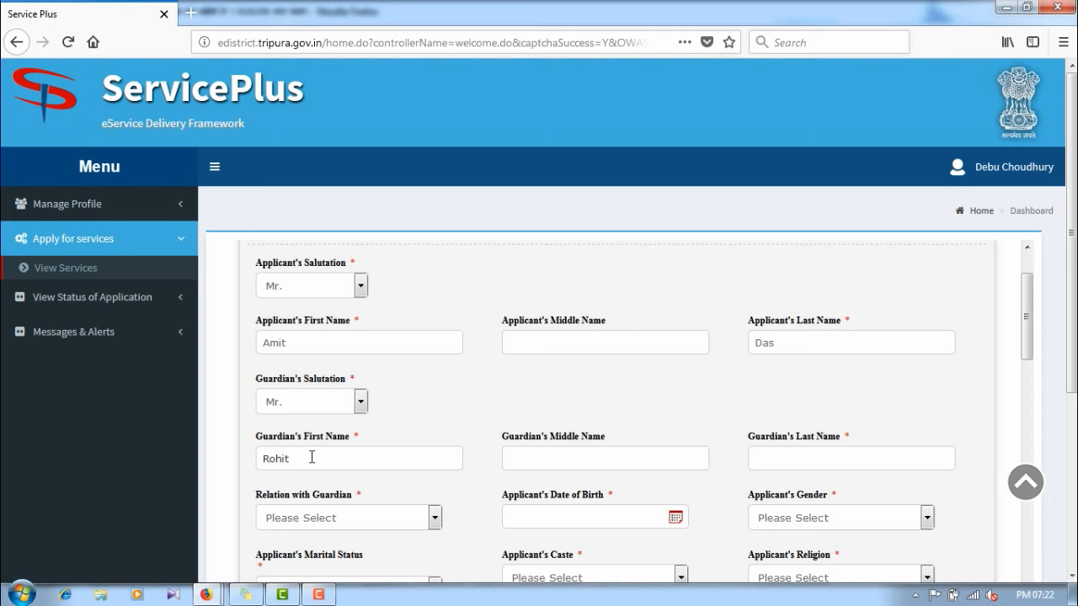
pyautogui.scroll(-3, 313, 459)
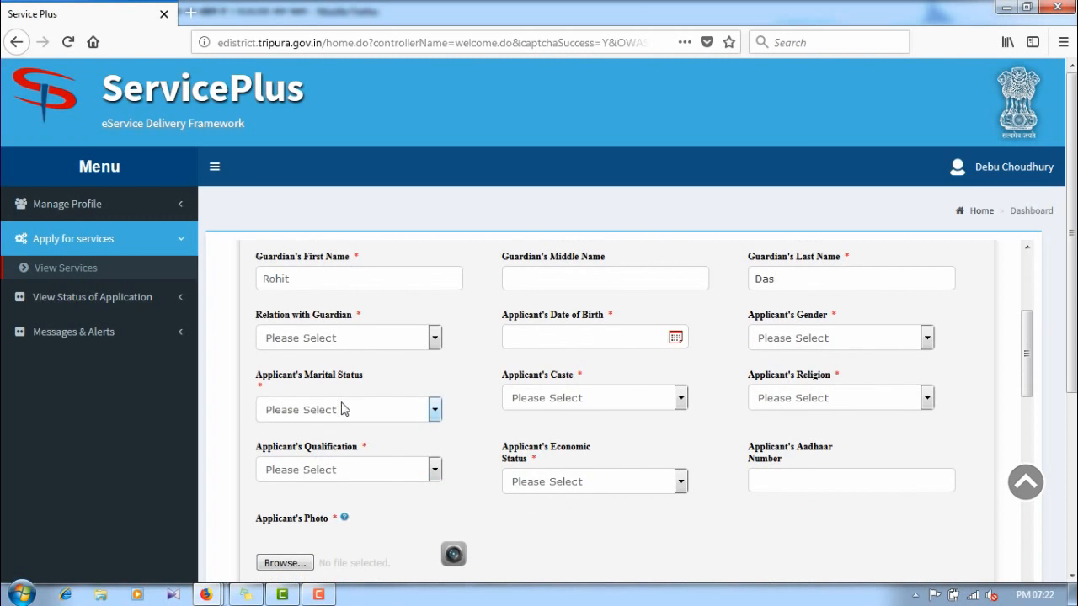
pyautogui.click(345, 338)
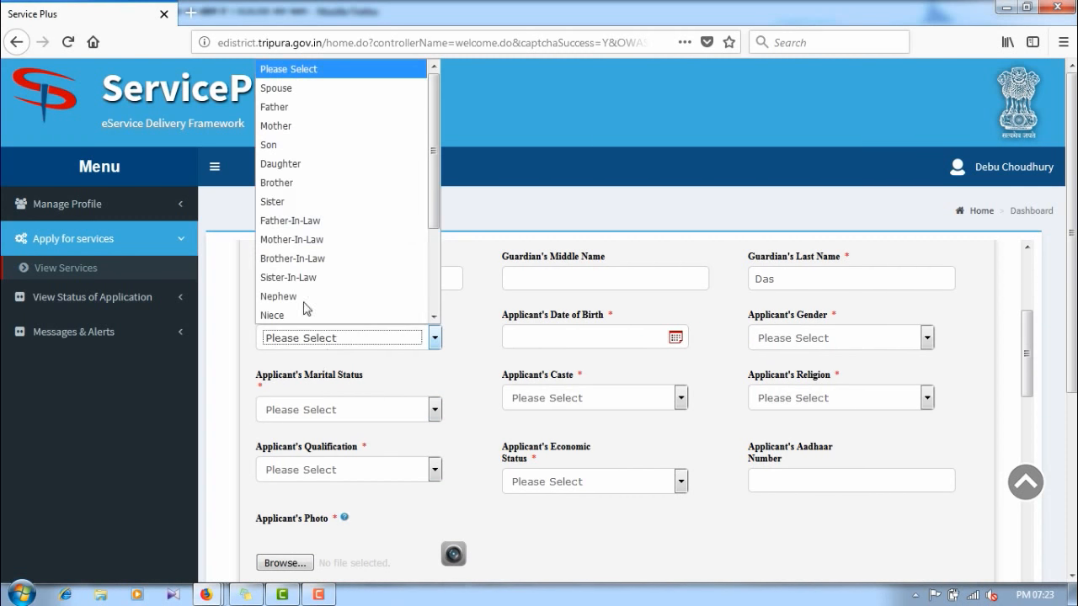
pyautogui.click(285, 145)
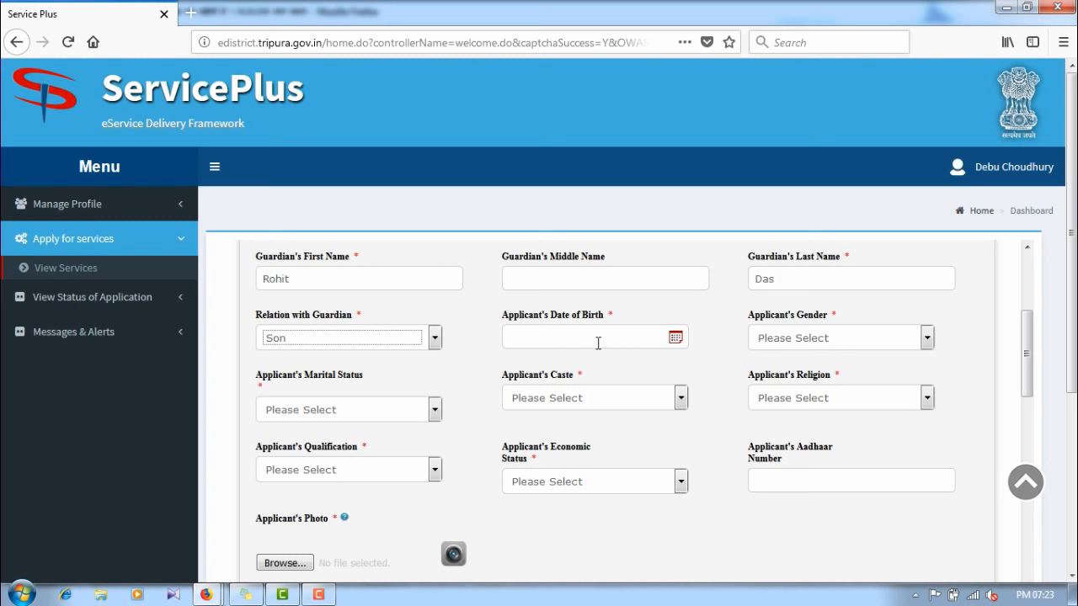
# Step: Pick 01/06/1990 as the applicant's date of birth in the date picker
pyautogui.click(676, 337)
pyautogui.click(661, 368)
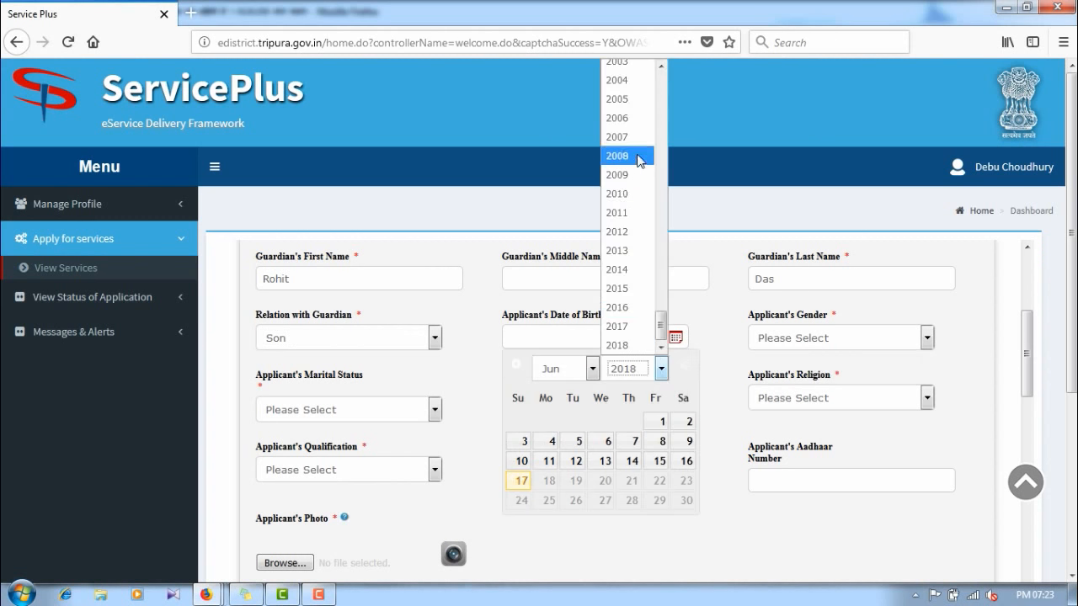
pyautogui.scroll(4, 637, 144)
pyautogui.scroll(3, 633, 118)
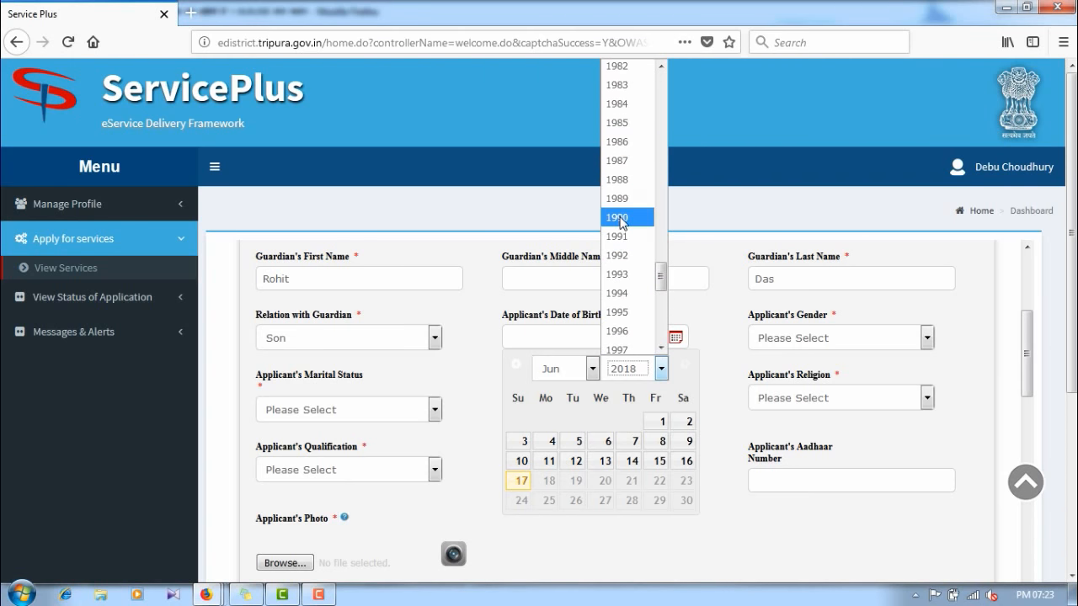
pyautogui.click(627, 217)
pyautogui.click(654, 421)
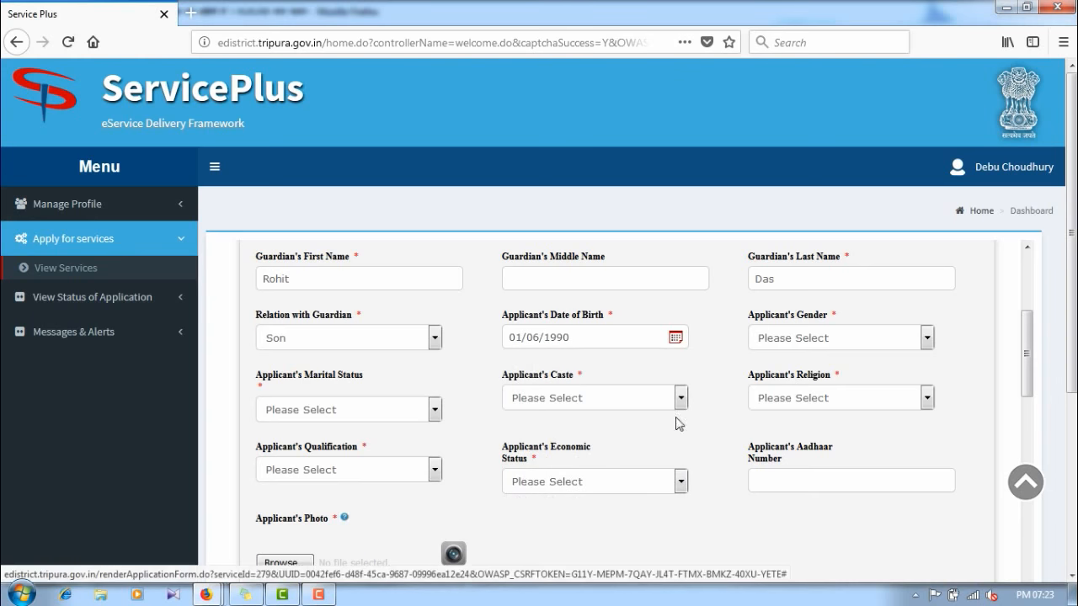
# Step: Set gender Male, marital status Single, caste OBC and religion Hinduism
pyautogui.click(792, 338)
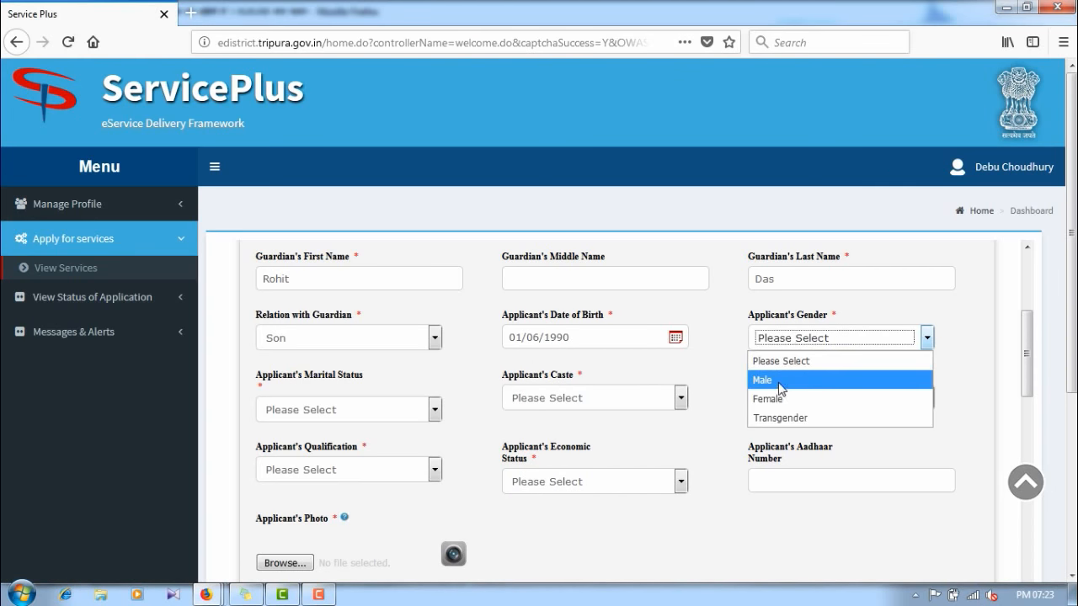
pyautogui.click(777, 381)
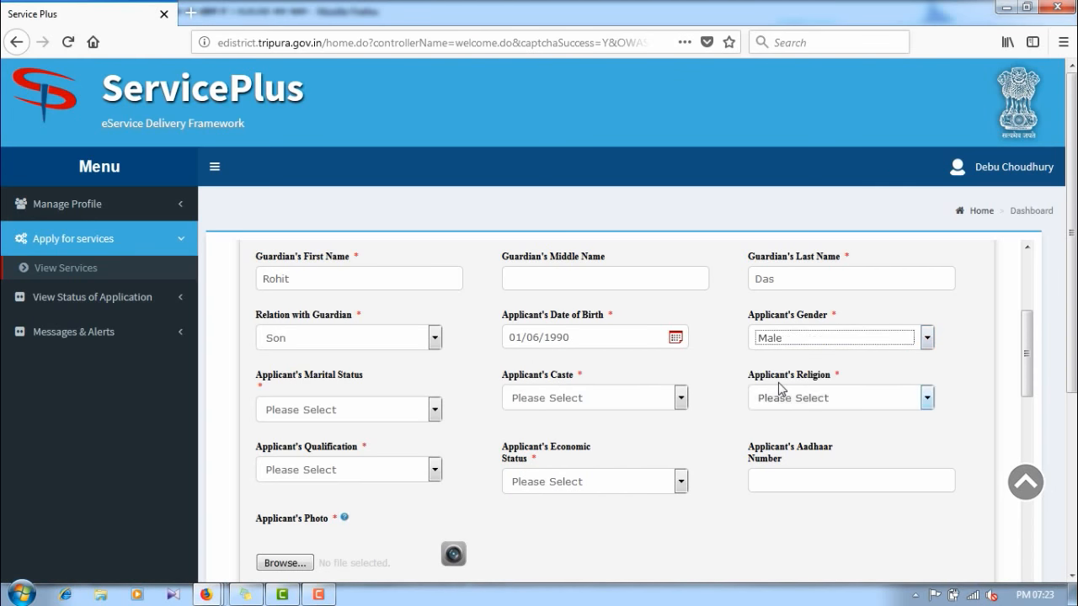
pyautogui.click(329, 416)
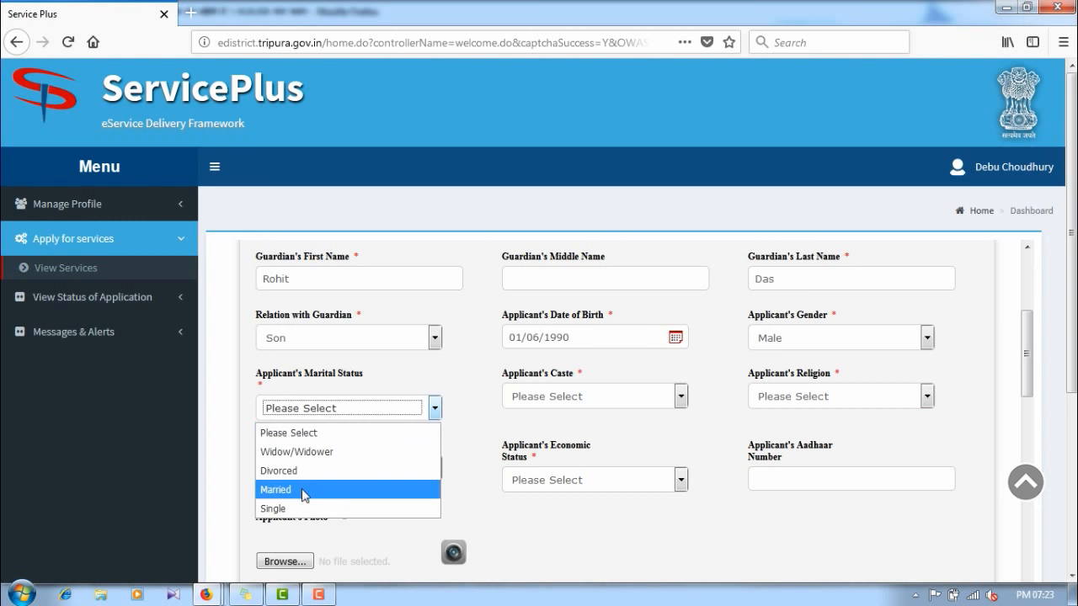
pyautogui.click(271, 508)
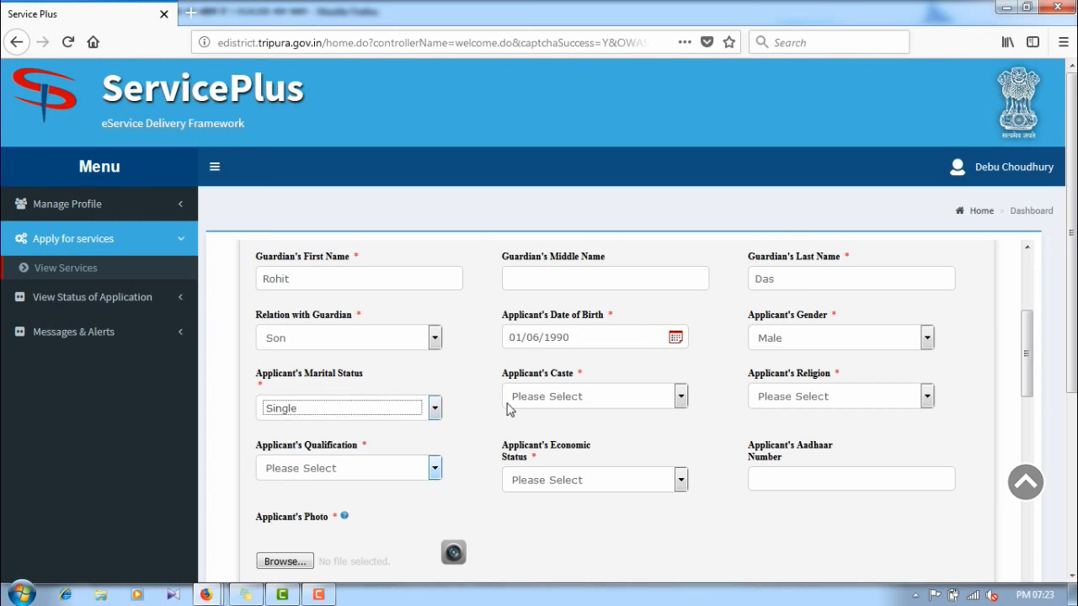
pyautogui.click(534, 399)
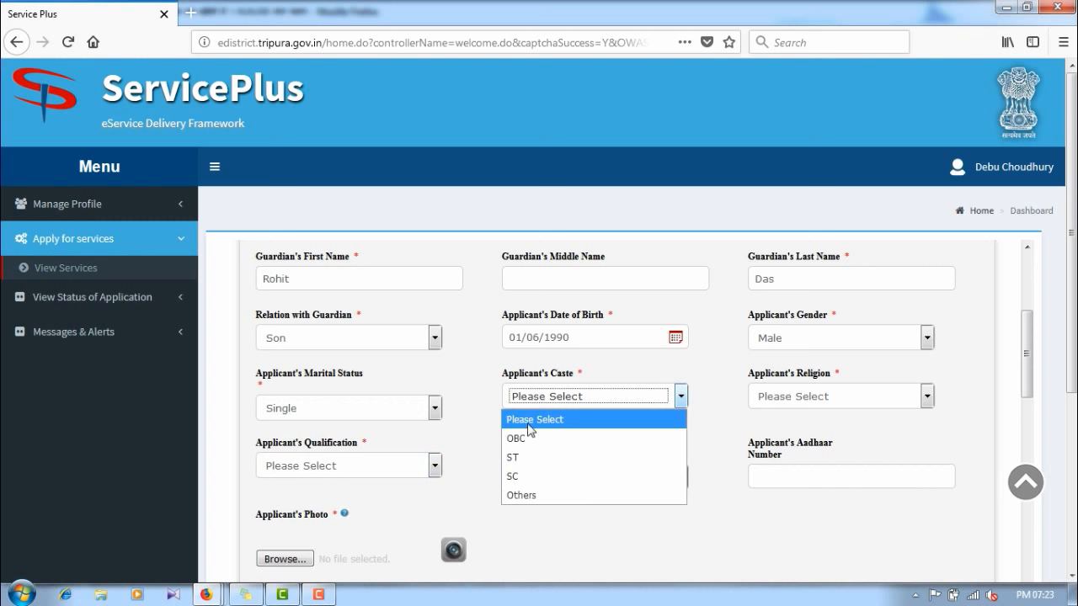
pyautogui.click(524, 439)
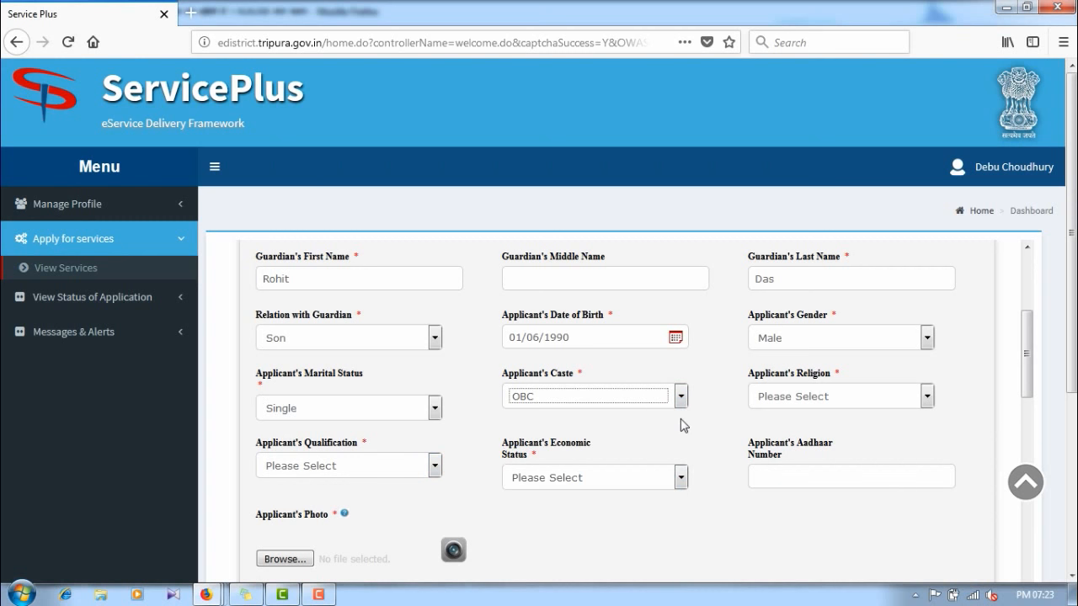
pyautogui.click(776, 406)
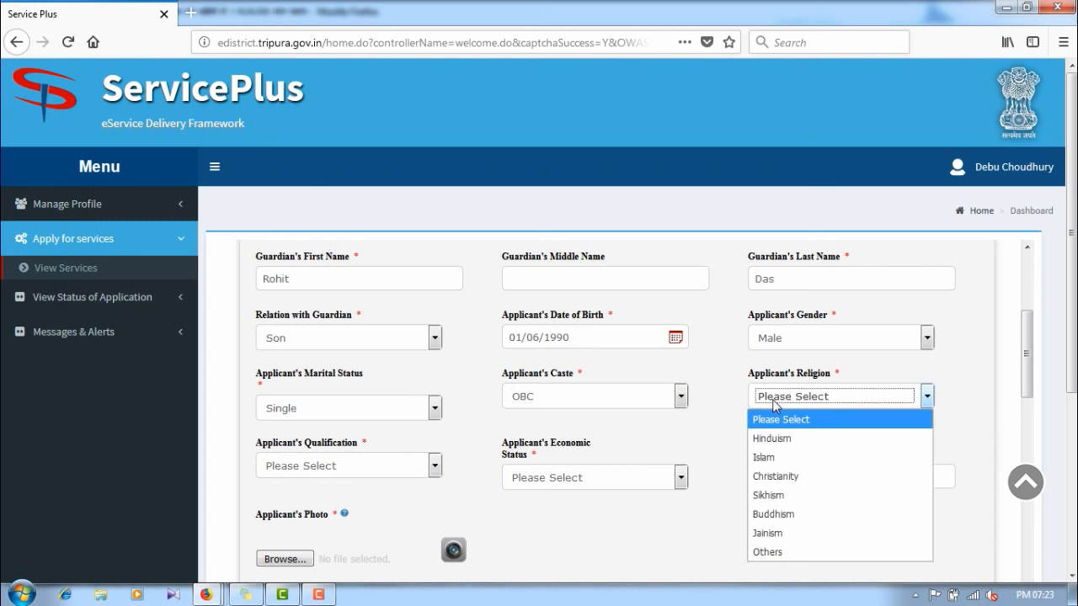
pyautogui.click(790, 438)
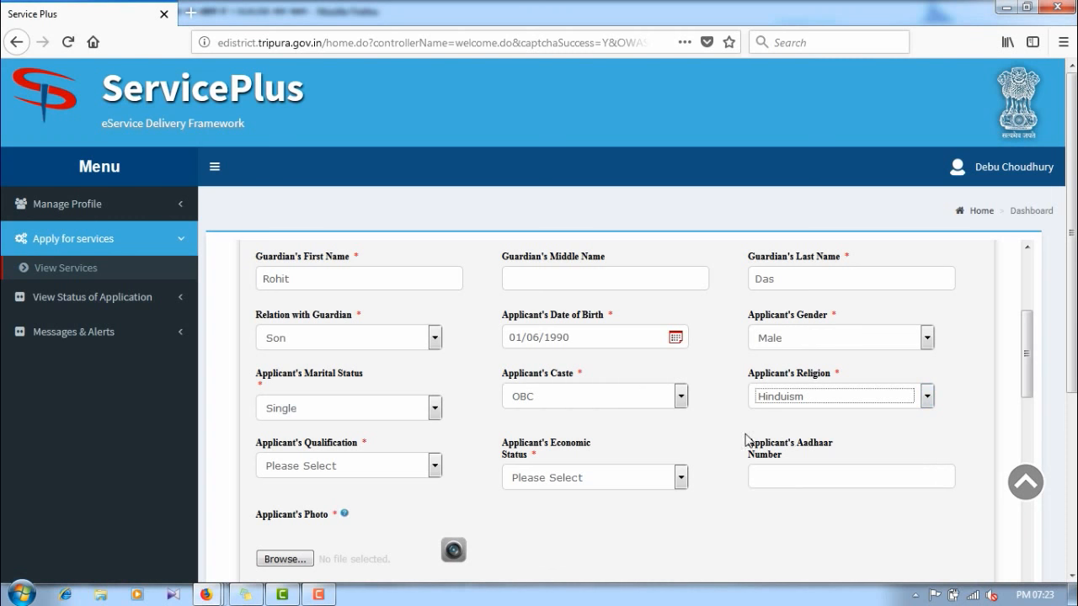
# Step: Set qualification to Post-Graduation or Equivalent and economic status to APL
pyautogui.scroll(-4, 404, 368)
pyautogui.scroll(2, 354, 362)
pyautogui.click(333, 379)
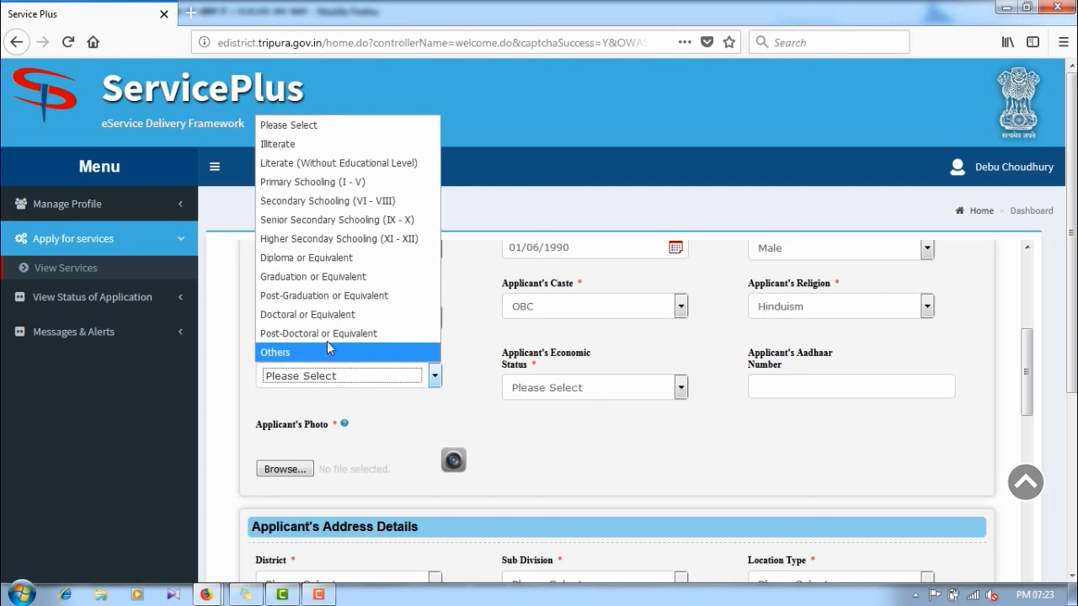
pyautogui.click(329, 295)
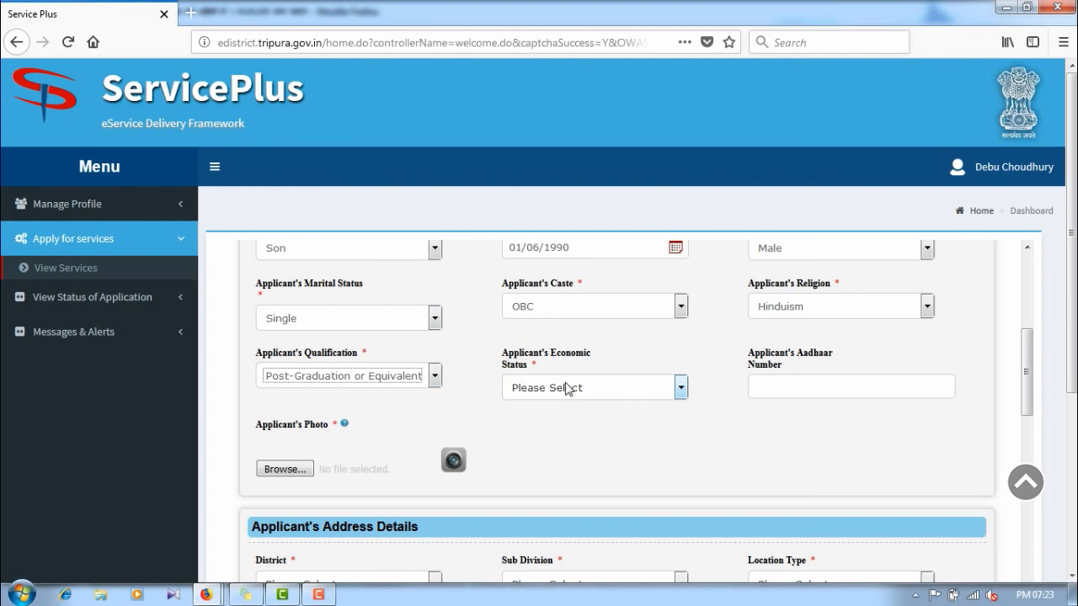
pyautogui.click(568, 388)
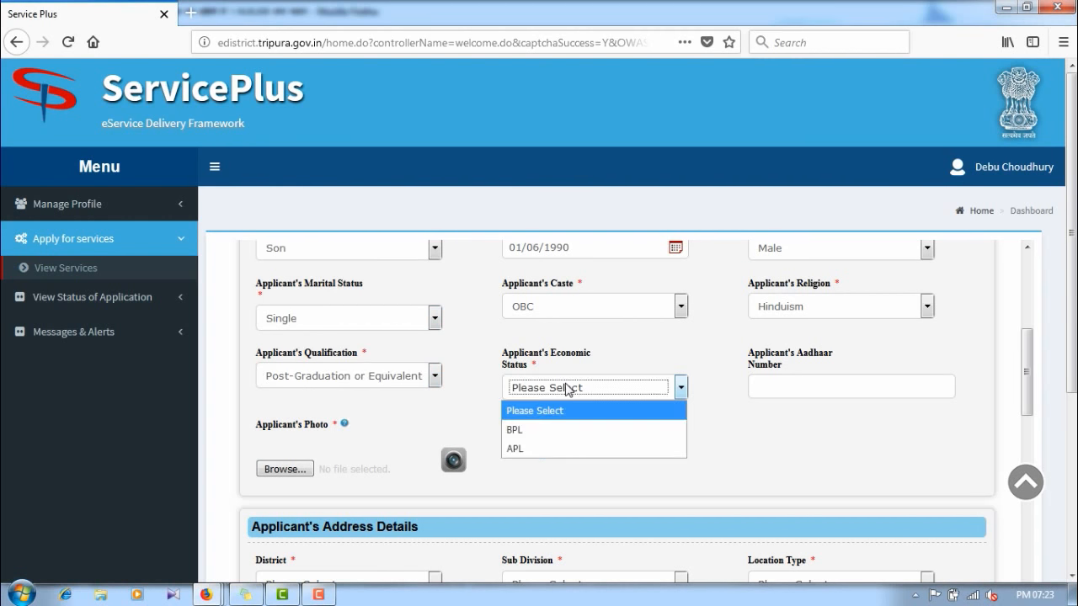
pyautogui.click(534, 448)
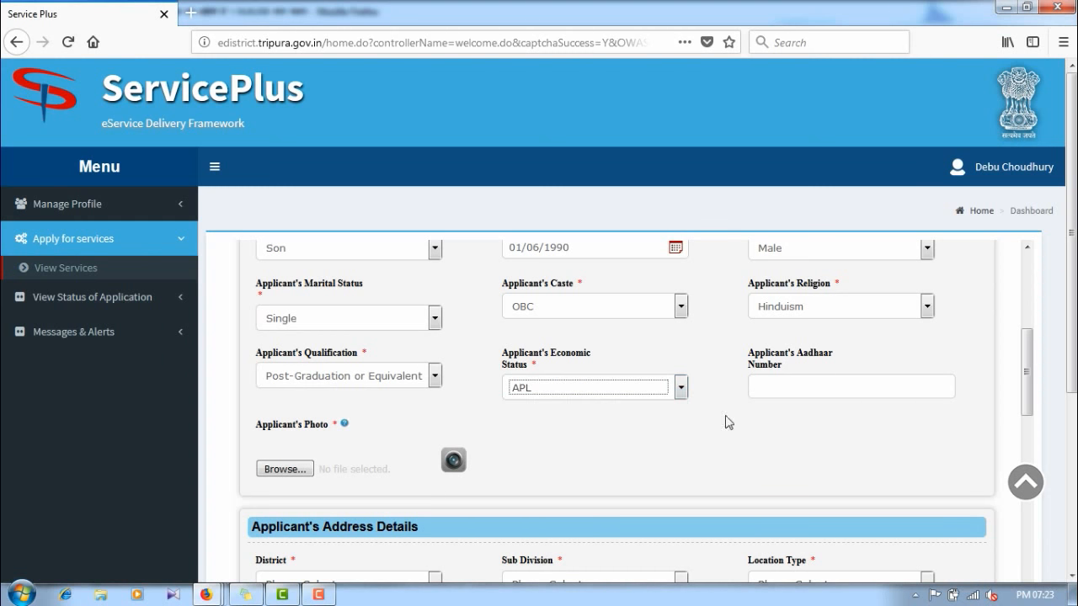
pyautogui.click(766, 387)
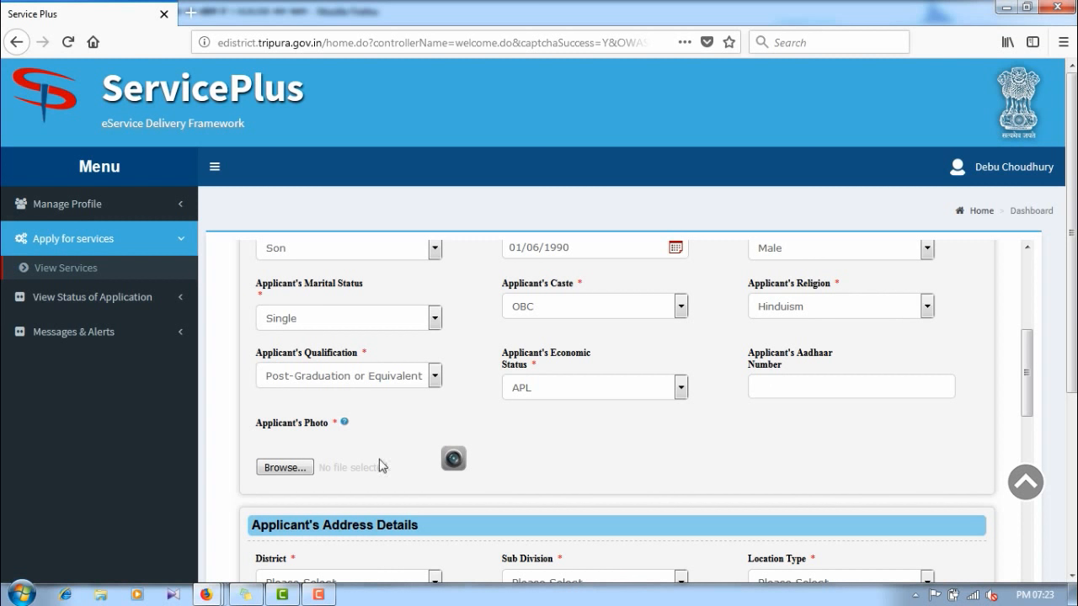
# Step: Upload Picture.jpg as the applicant's photo, then scroll down to Address Details
pyautogui.click(291, 467)
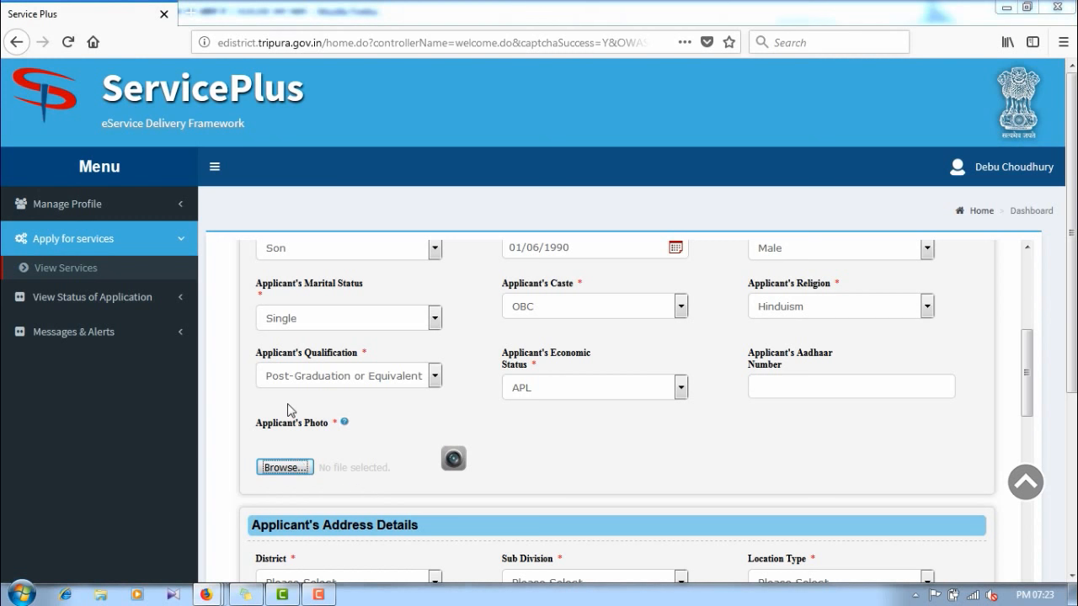
pyautogui.click(571, 127)
pyautogui.click(717, 352)
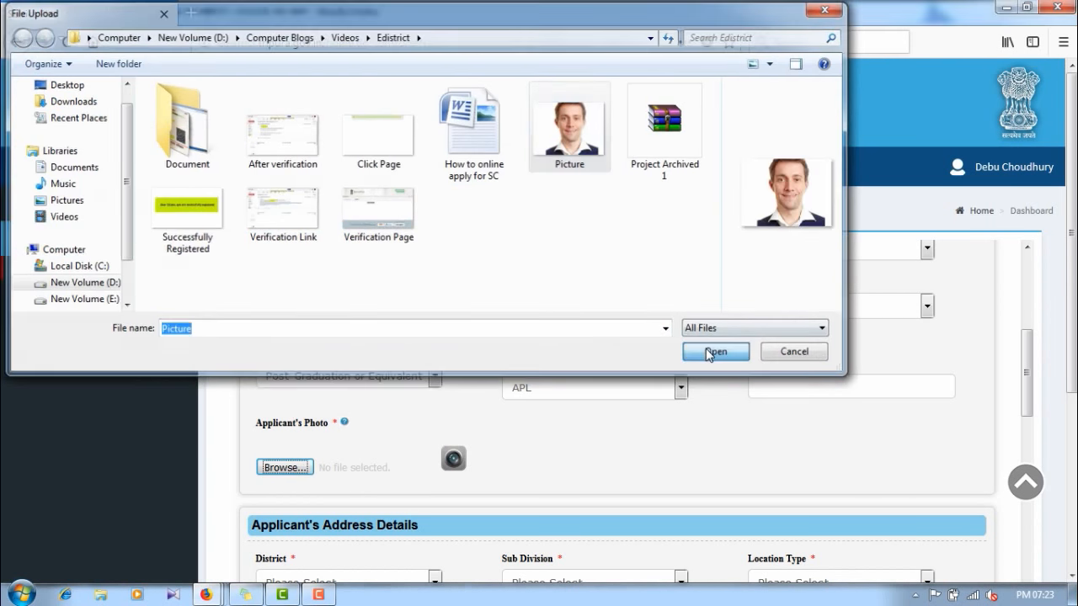
pyautogui.scroll(-3, 426, 391)
pyautogui.scroll(-1, 430, 388)
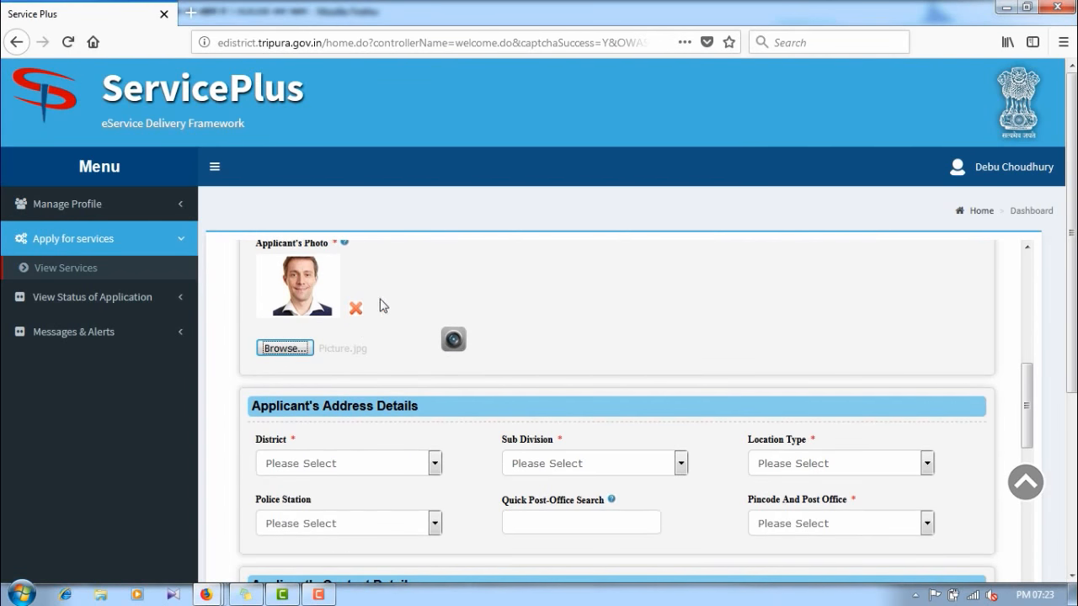
pyautogui.scroll(-2, 388, 312)
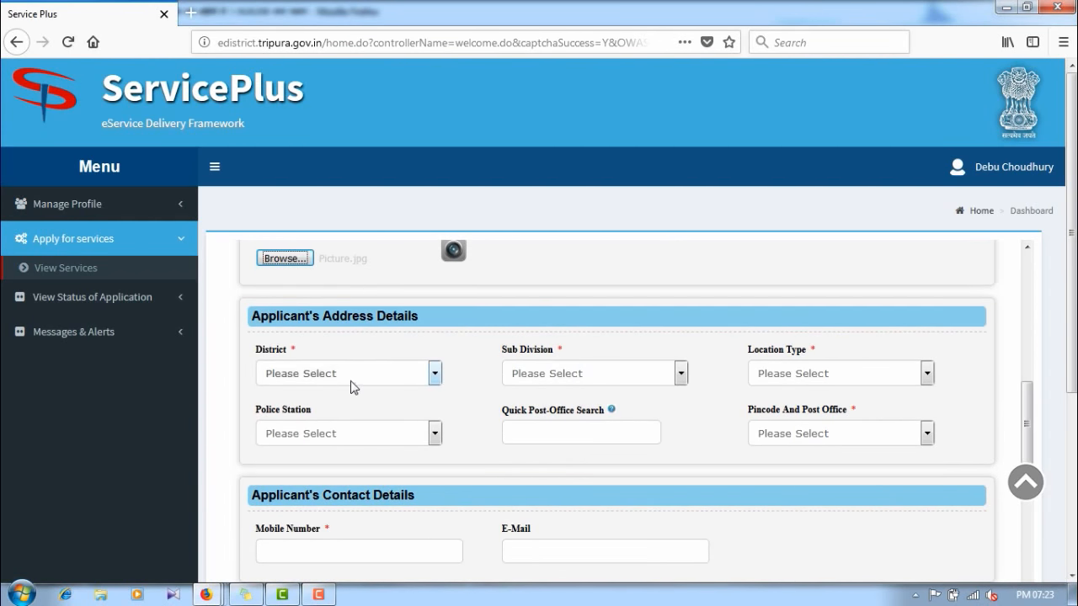
# Step: Set district Dhalai, sub division Longtharai Valley, location type ADC and block Manu Bac
pyautogui.click(355, 383)
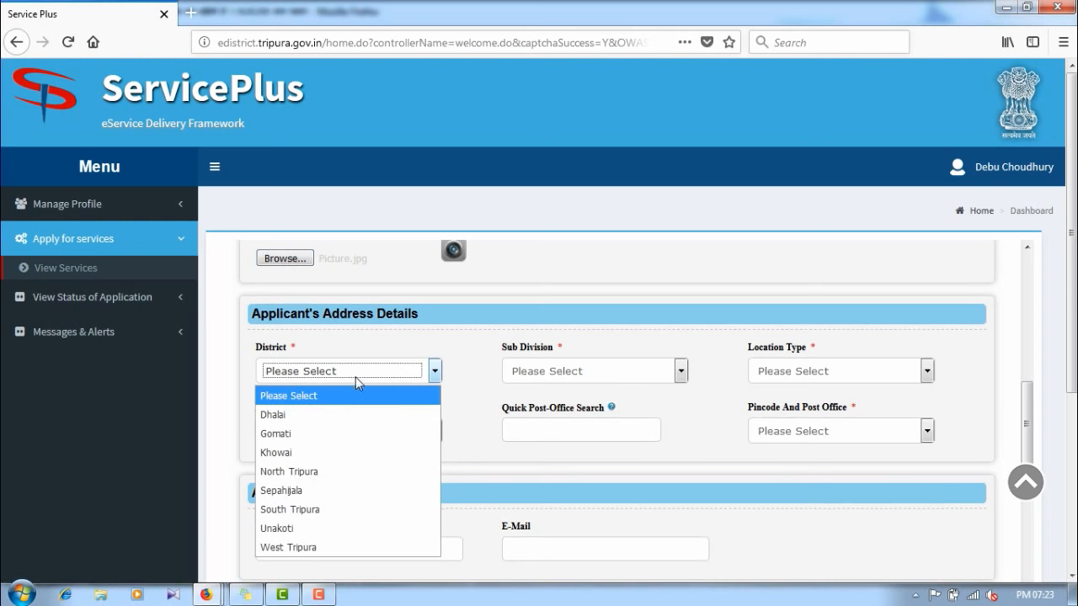
pyautogui.click(328, 410)
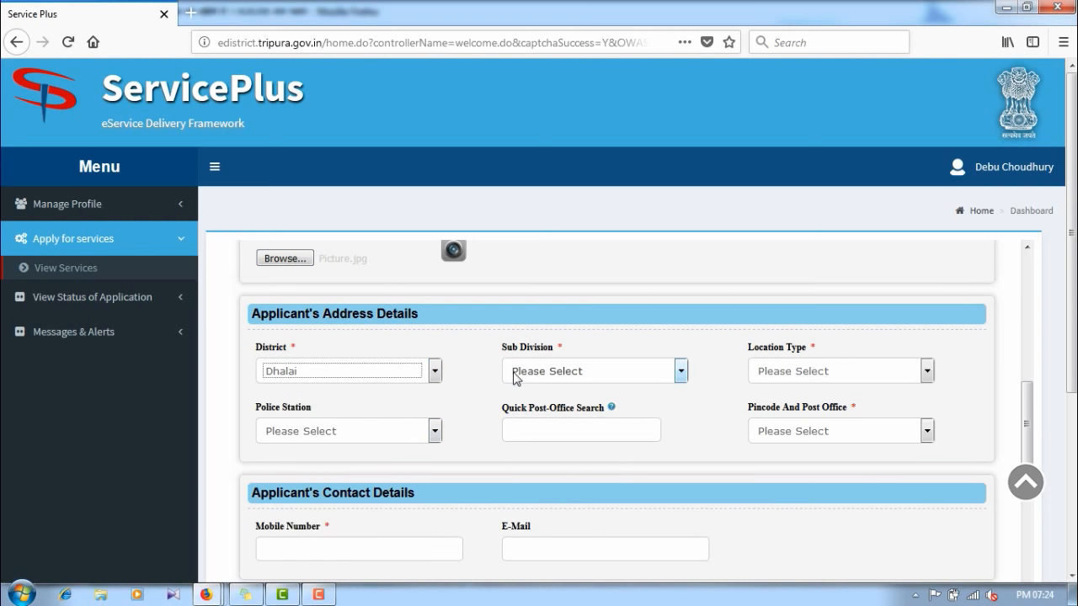
pyautogui.click(519, 372)
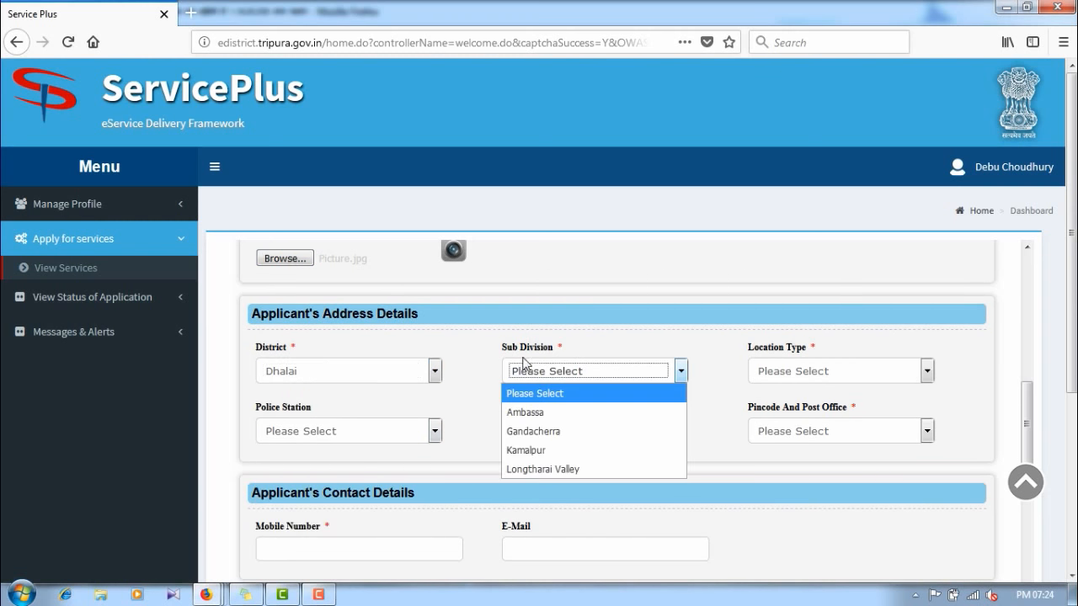
pyautogui.click(567, 468)
pyautogui.click(768, 371)
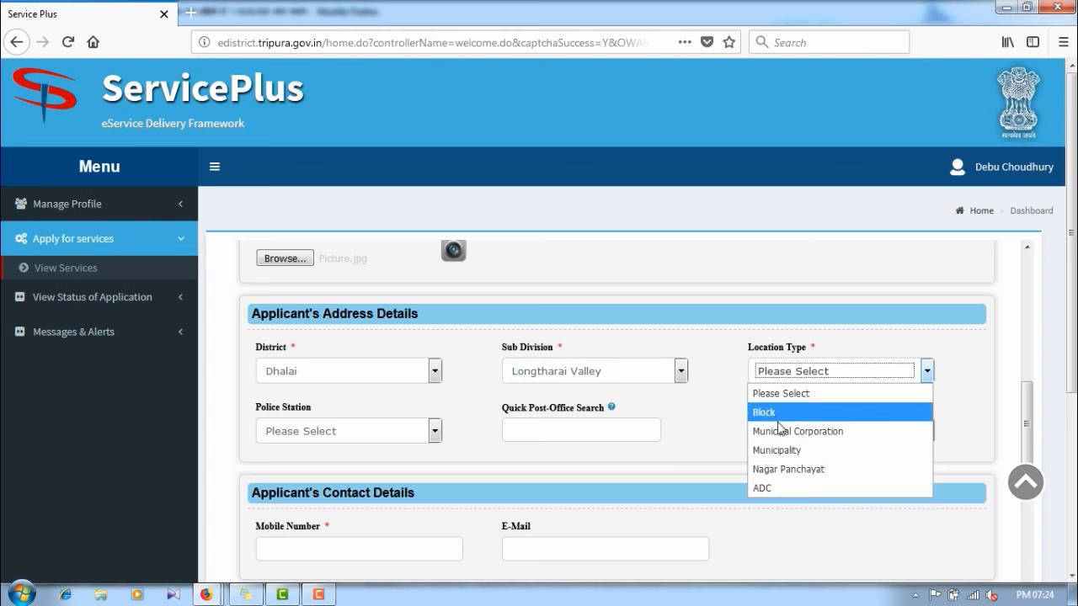
pyautogui.click(774, 490)
pyautogui.click(354, 430)
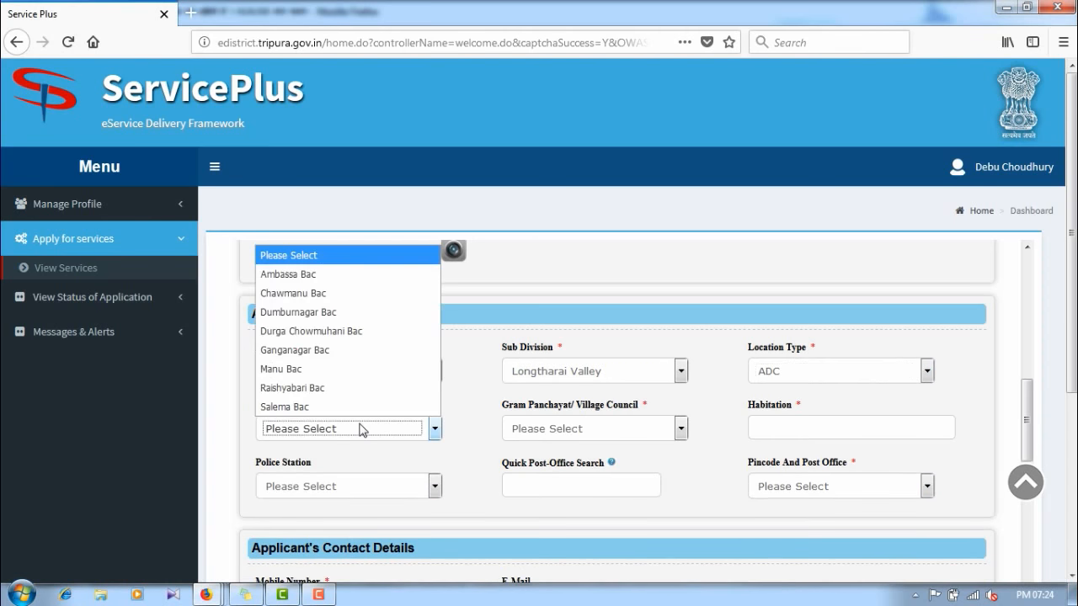
pyautogui.click(280, 368)
# Step: Choose village council Manu and enter habitation Adharshapalli
pyautogui.click(570, 428)
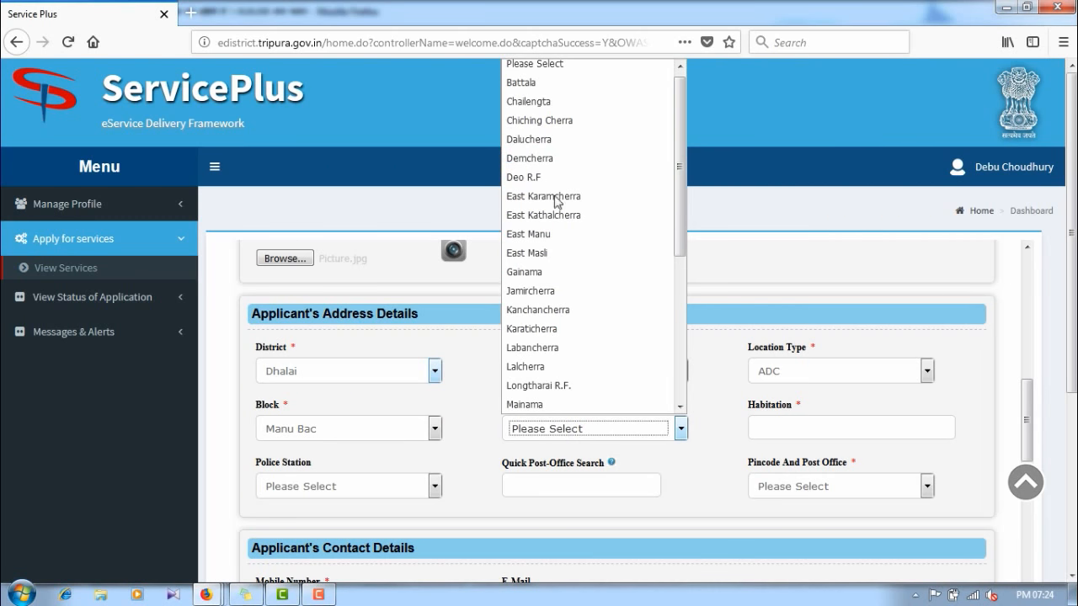
pyautogui.scroll(1, 550, 264)
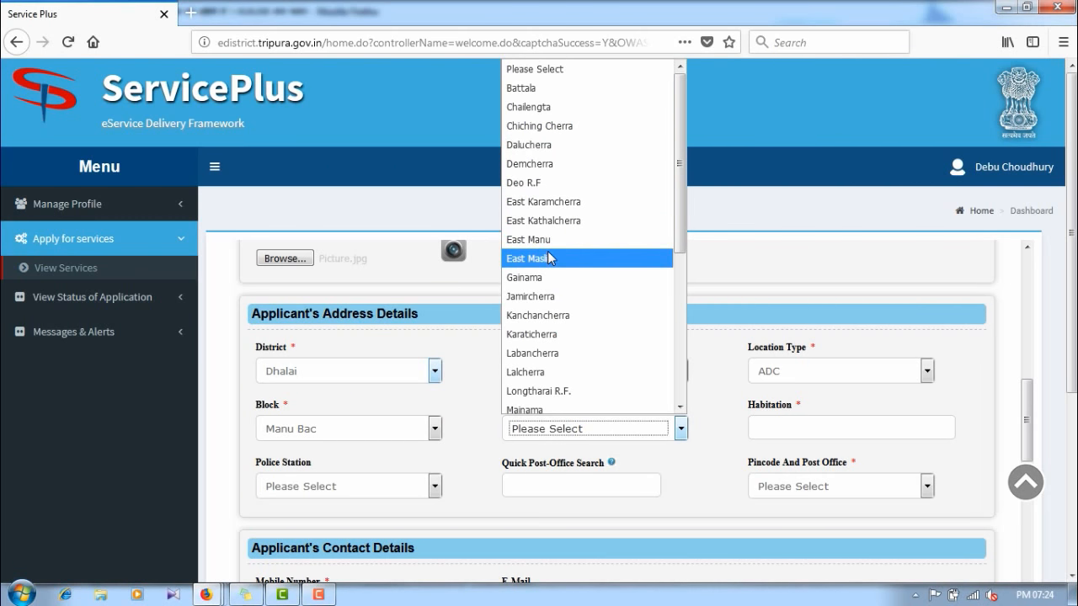
pyautogui.write('manu')
pyautogui.click(554, 406)
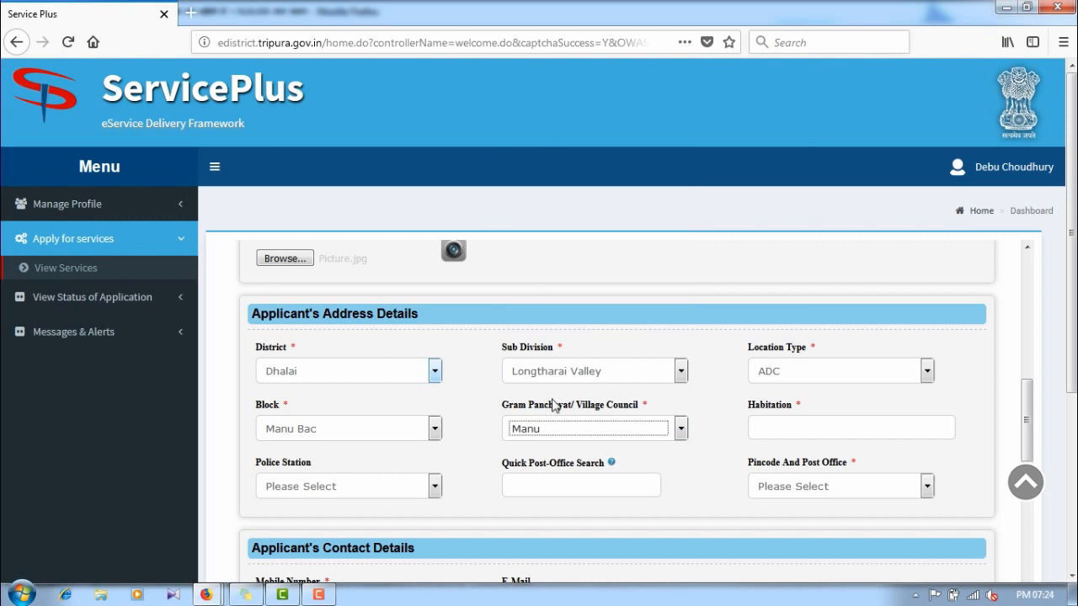
pyautogui.click(757, 425)
pyautogui.write('Adharshapalli')
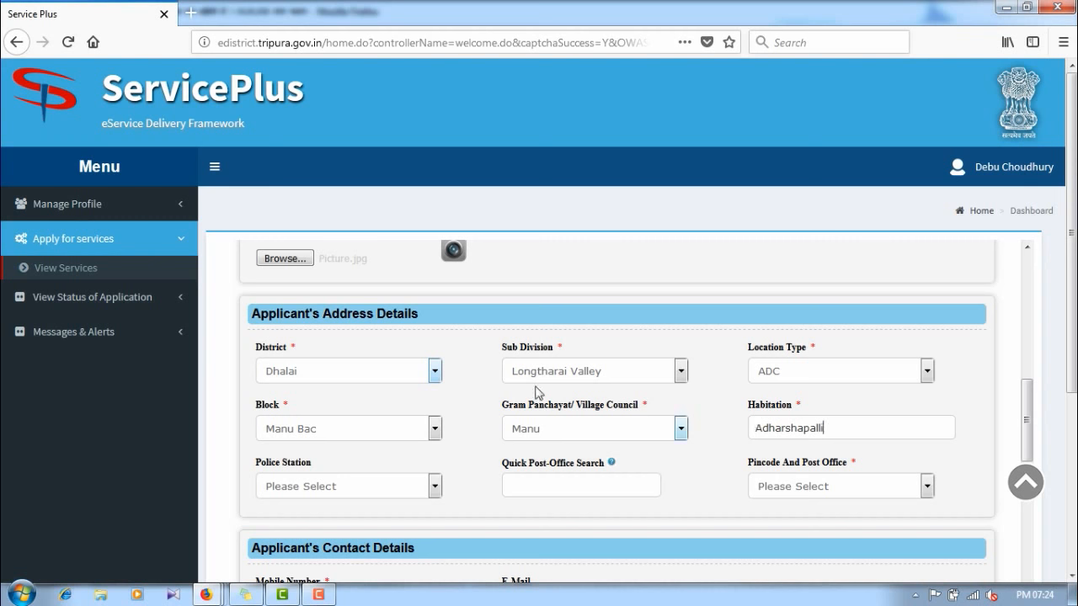
# Step: Set police station Manu and post office Manughat S.O - 799275
pyautogui.scroll(-2, 405, 393)
pyautogui.click(325, 402)
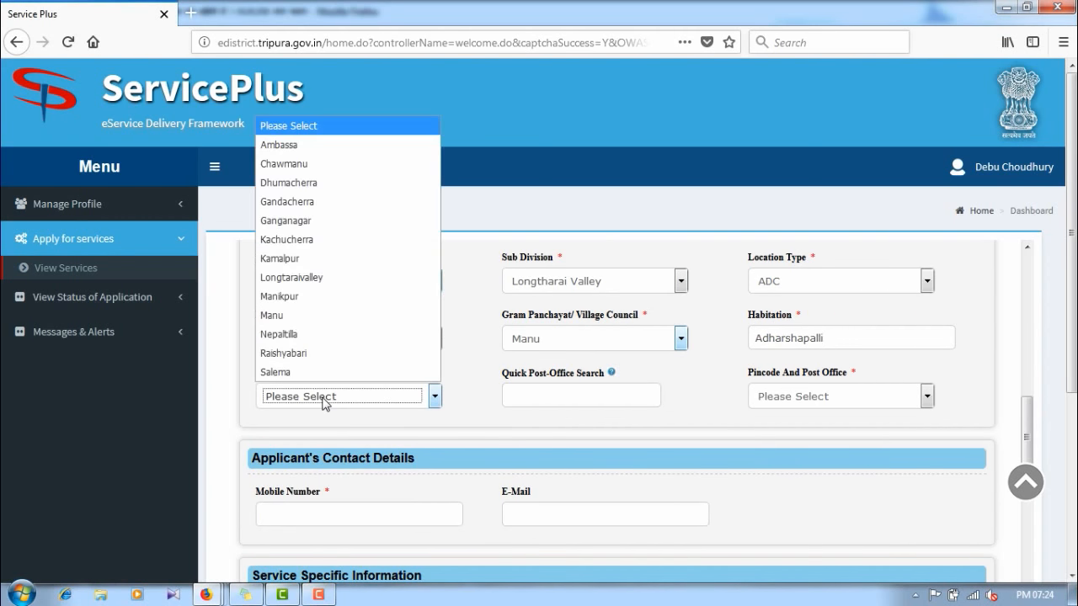
pyautogui.click(306, 315)
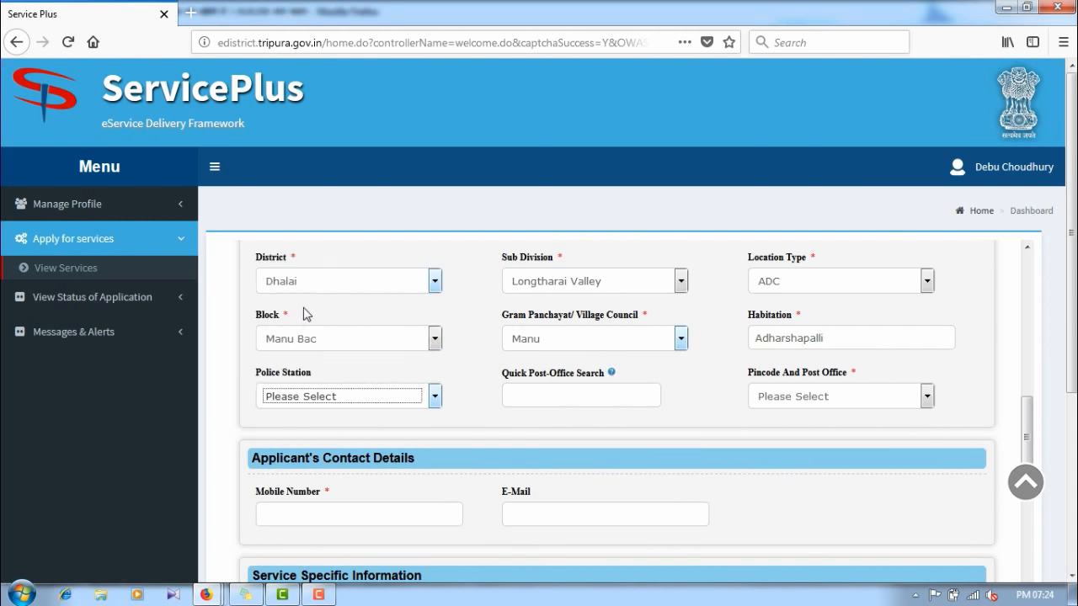
pyautogui.click(541, 388)
pyautogui.write('Manu')
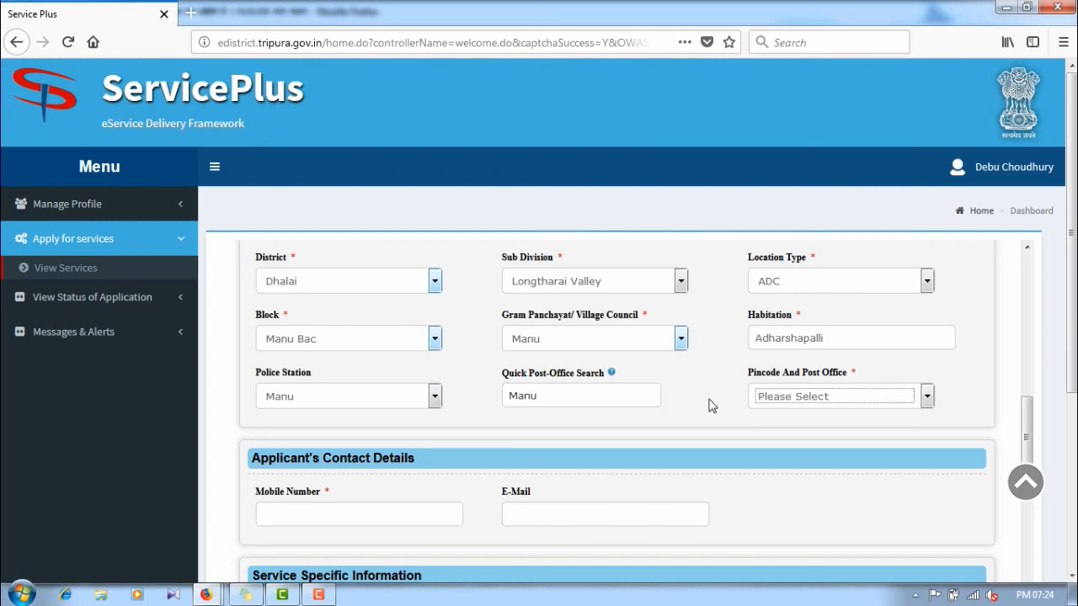
pyautogui.click(763, 399)
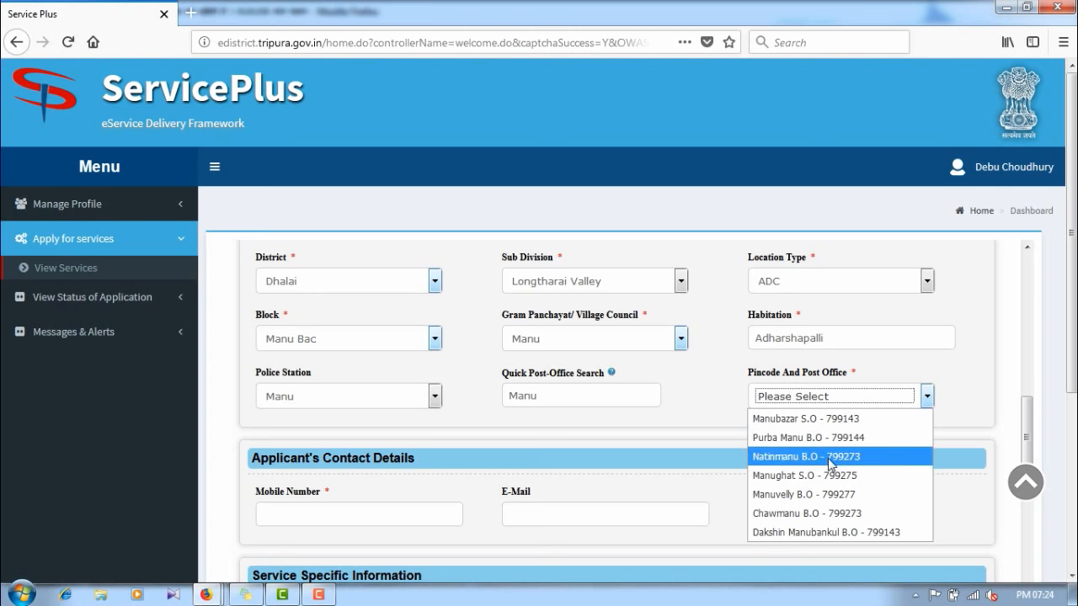
pyautogui.click(801, 476)
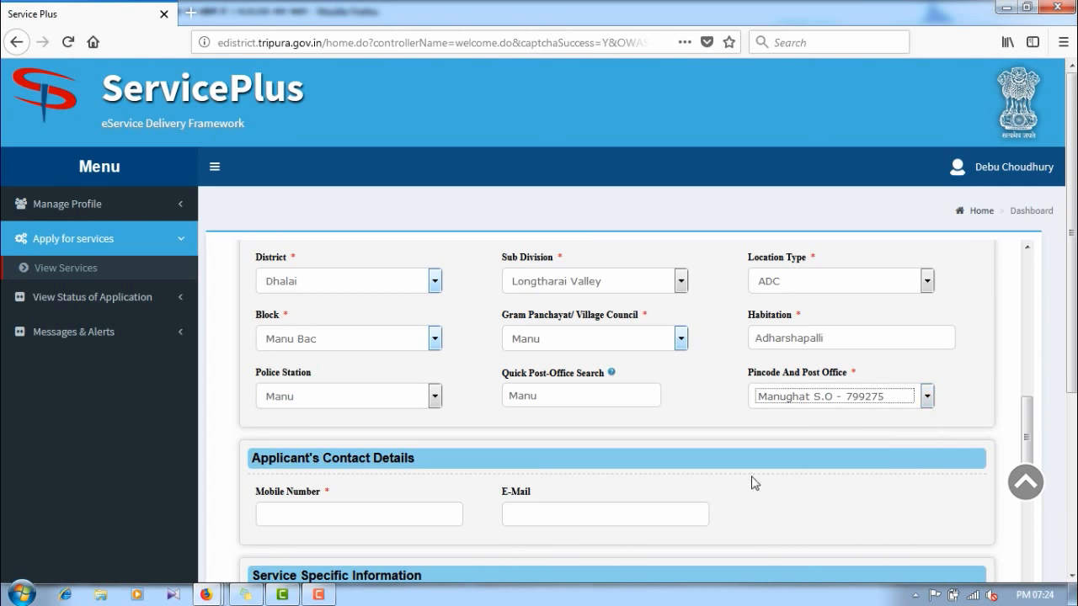
pyautogui.scroll(-3, 752, 480)
pyautogui.click(300, 336)
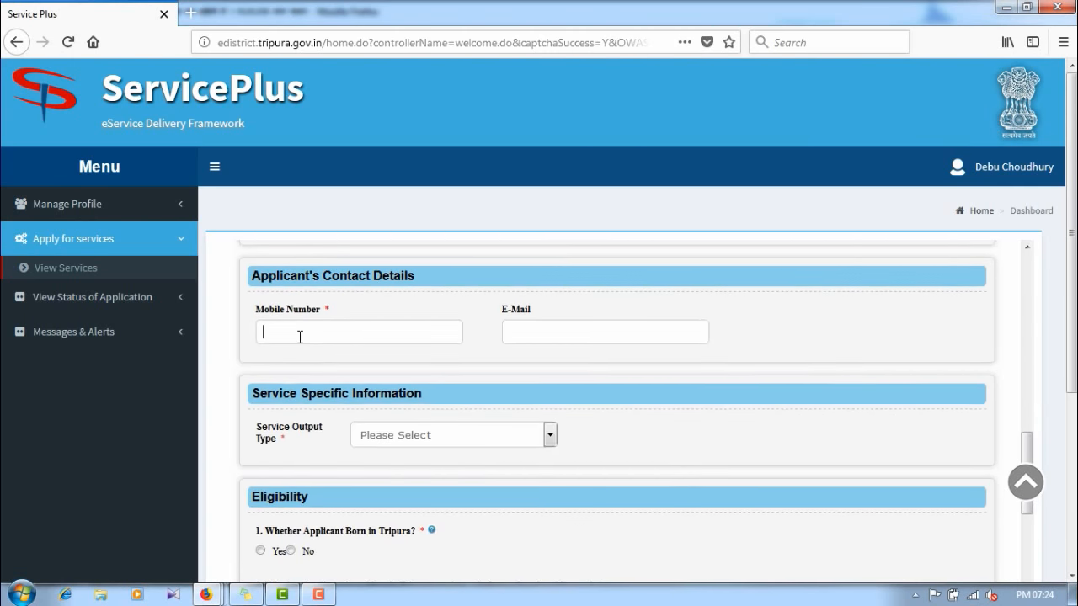
# Step: Enter the applicant's mobile number and e-mail address in Contact Details
pyautogui.click(505, 333)
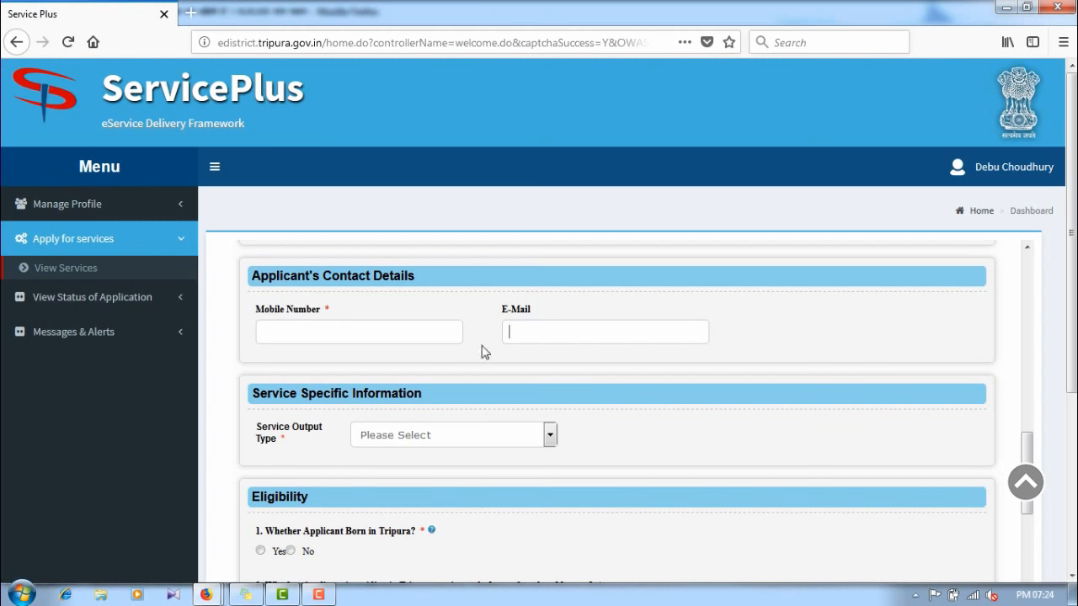
pyautogui.click(348, 337)
pyautogui.write('98600000')
pyautogui.press('Tab')
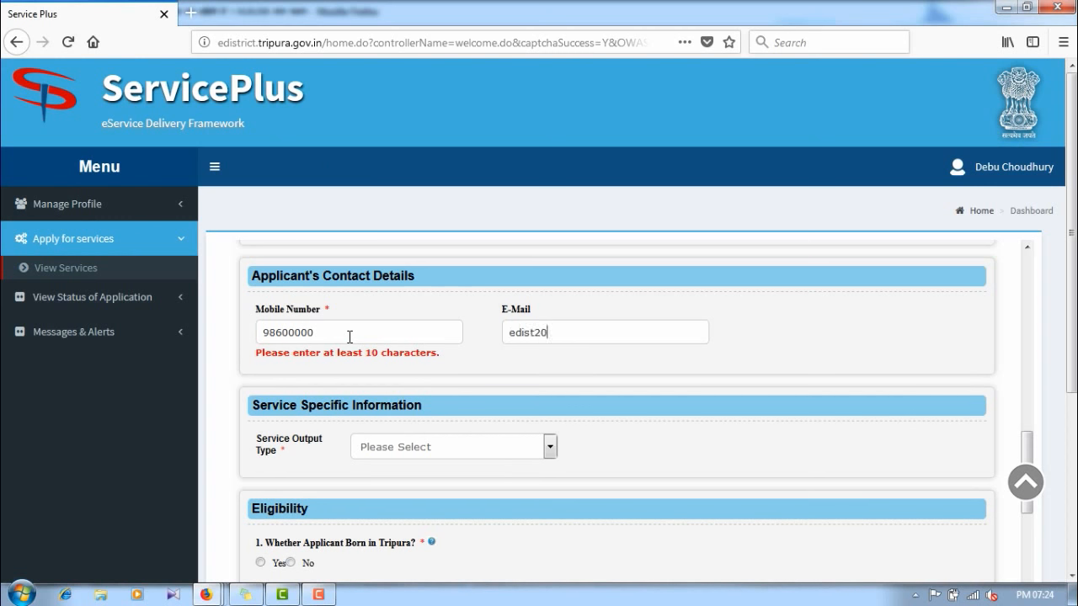
# Step: Choose Hard Copy as the Service Output Type and look over the Eligibility section
pyautogui.scroll(-2, 374, 343)
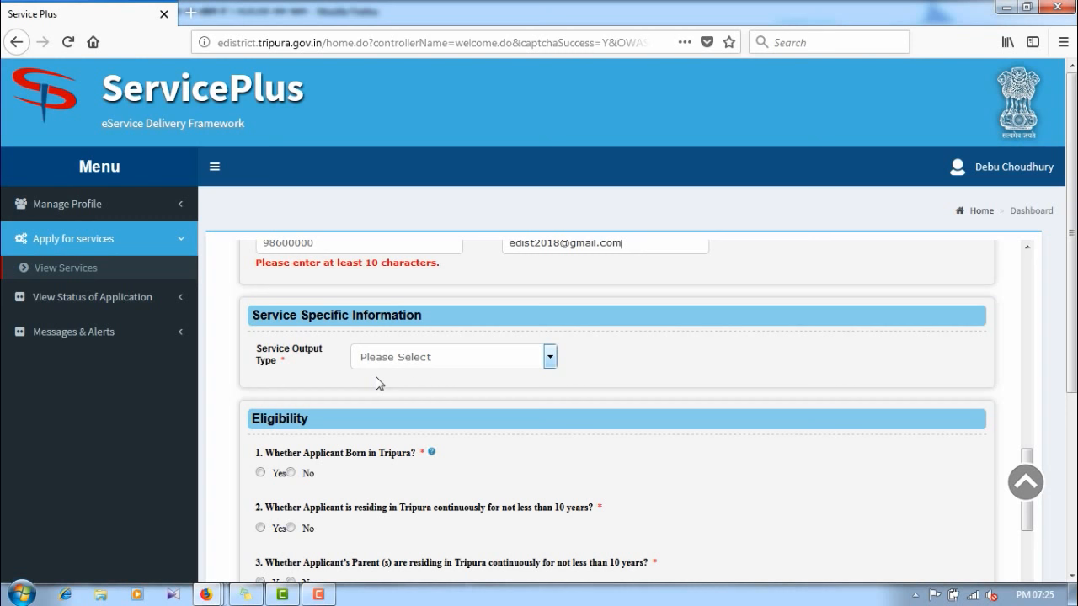
pyautogui.click(384, 360)
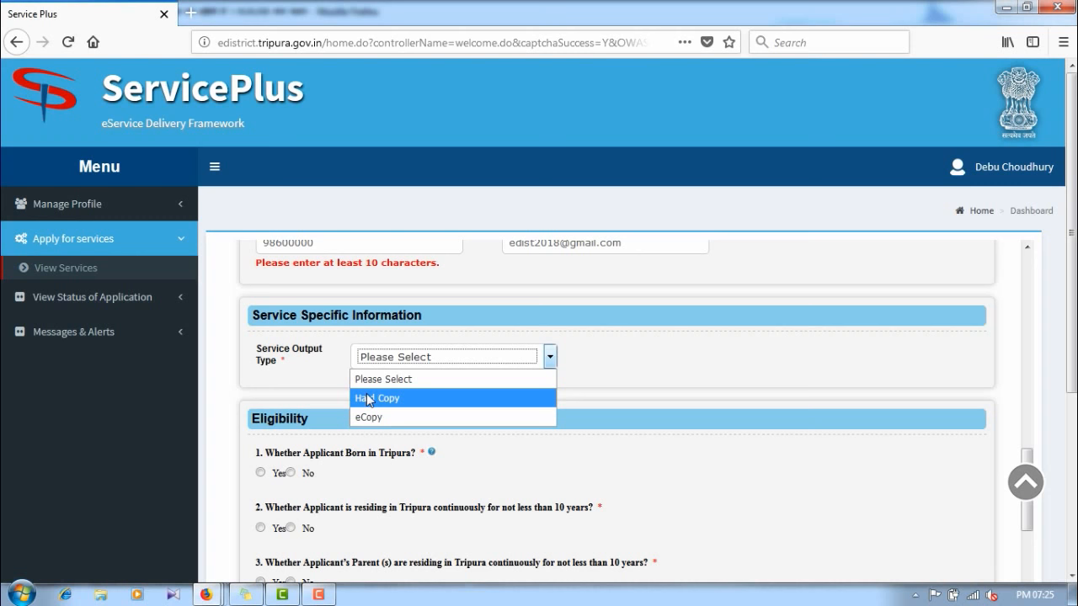
pyautogui.click(368, 399)
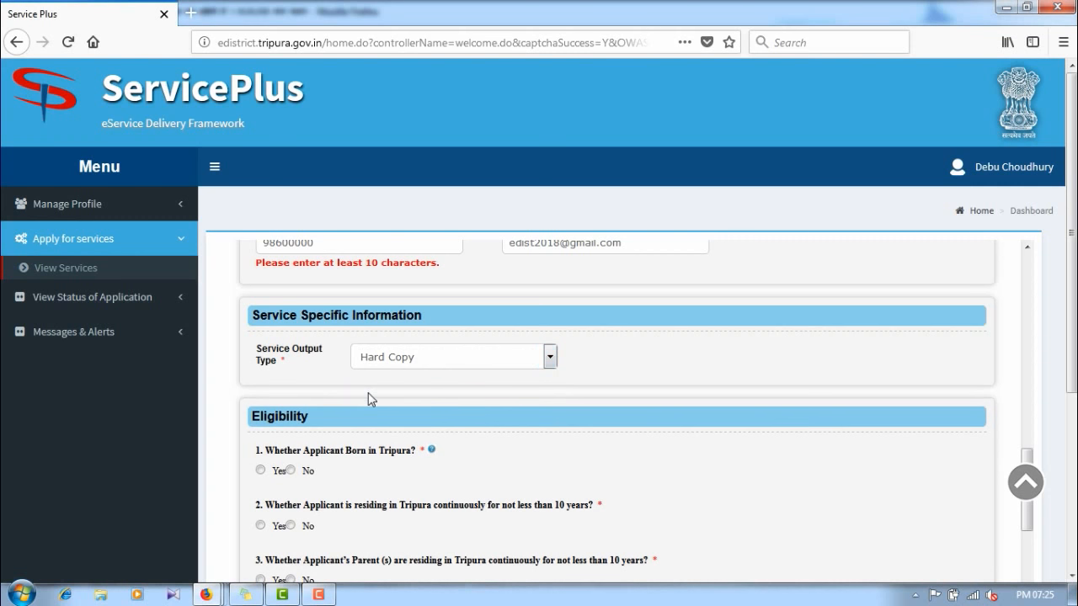
pyautogui.scroll(-4, 337, 353)
pyautogui.scroll(-8, 346, 370)
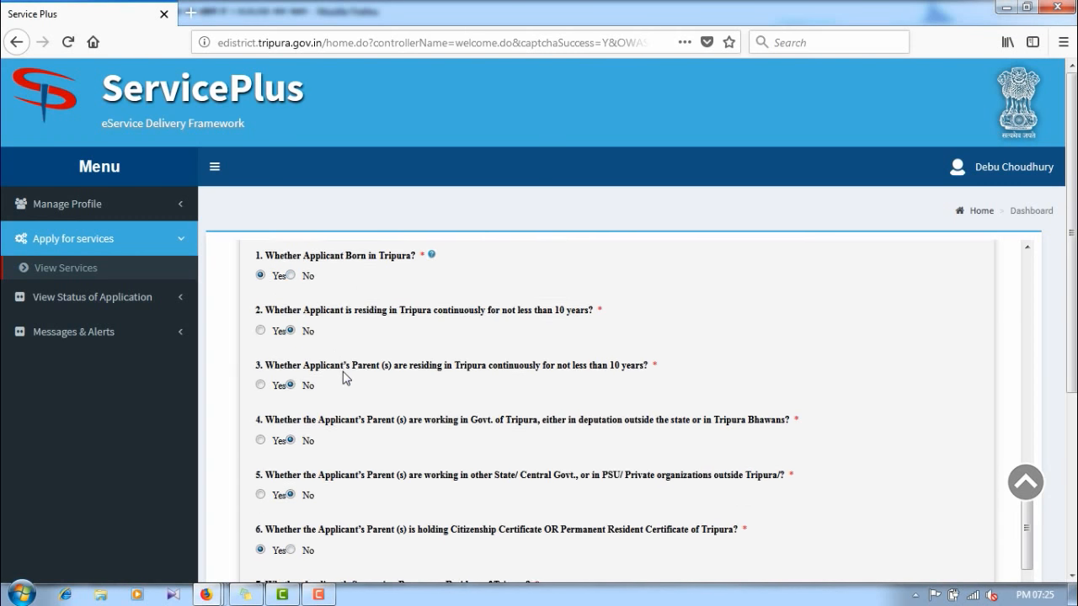
pyautogui.scroll(8, 354, 370)
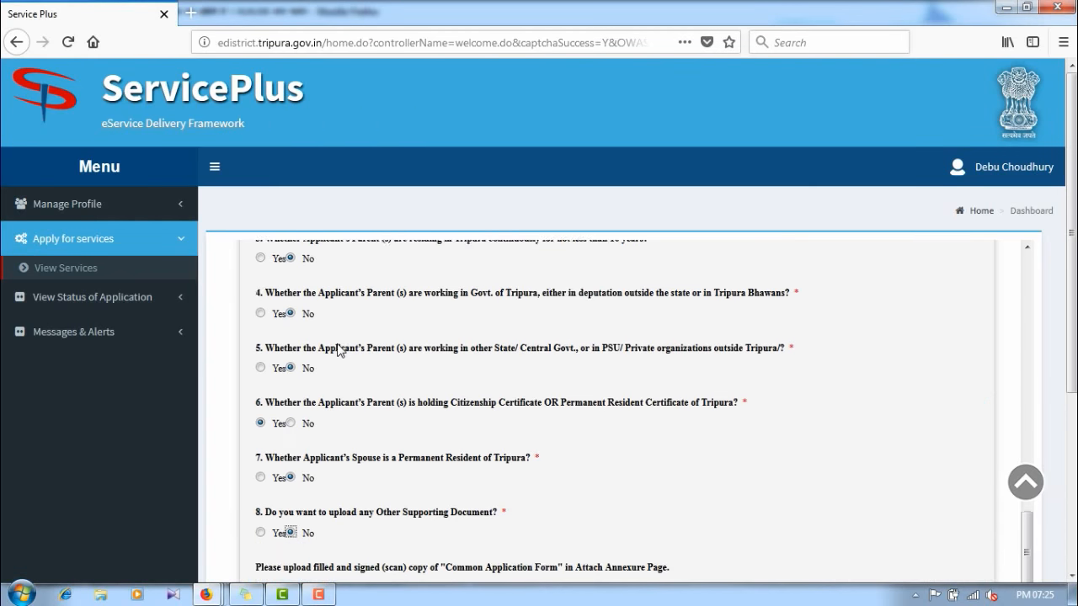
pyautogui.scroll(-8, 362, 354)
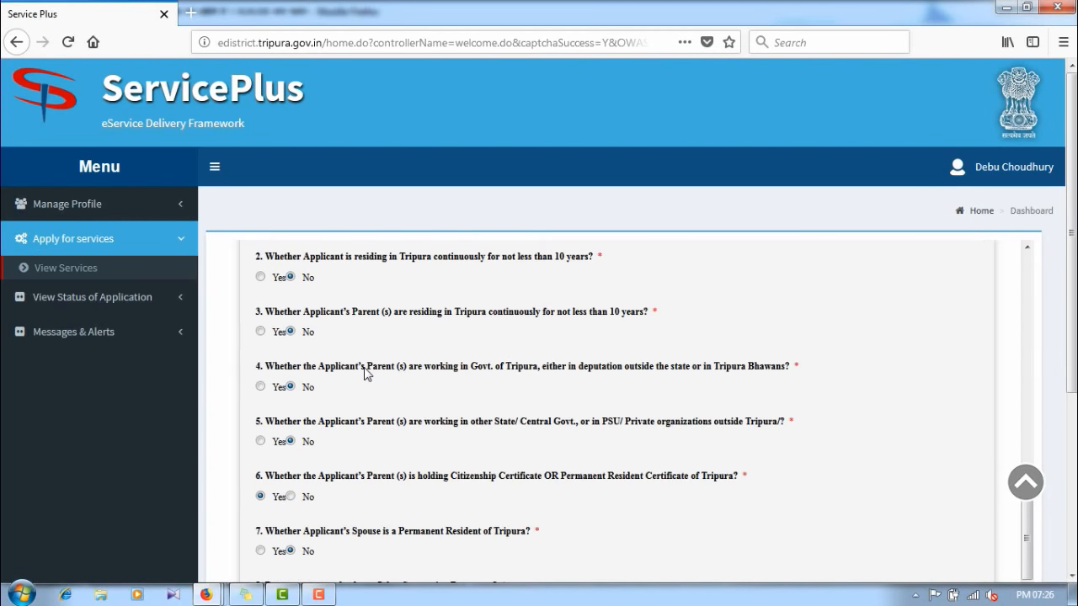
pyautogui.scroll(-4, 365, 424)
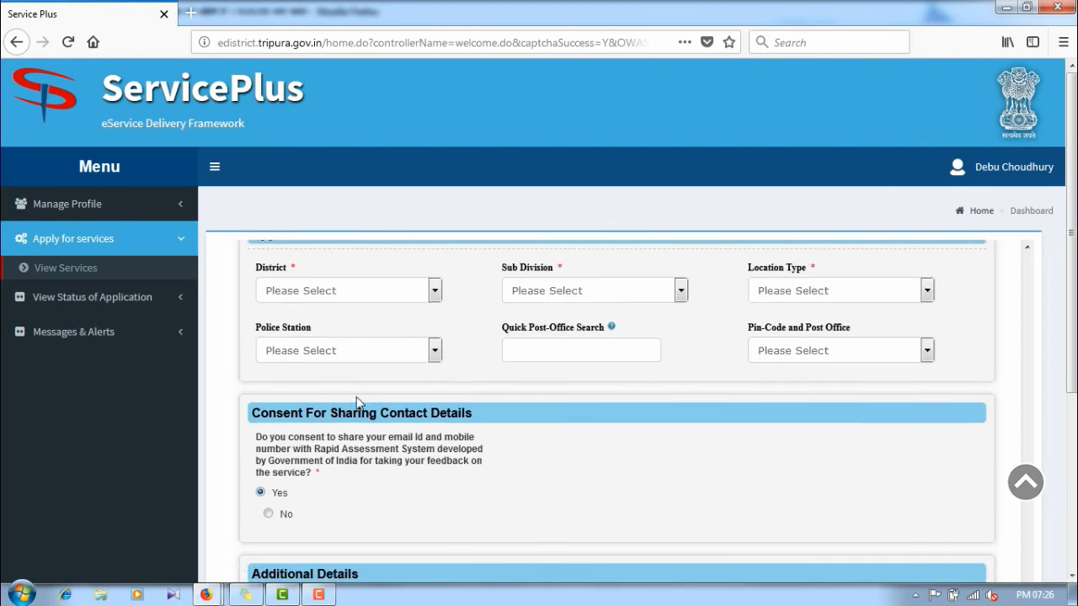
# Step: Set birth place district Dhalai, sub division Longtharai Valley, location type ADC, block Manu Bac
pyautogui.click(310, 287)
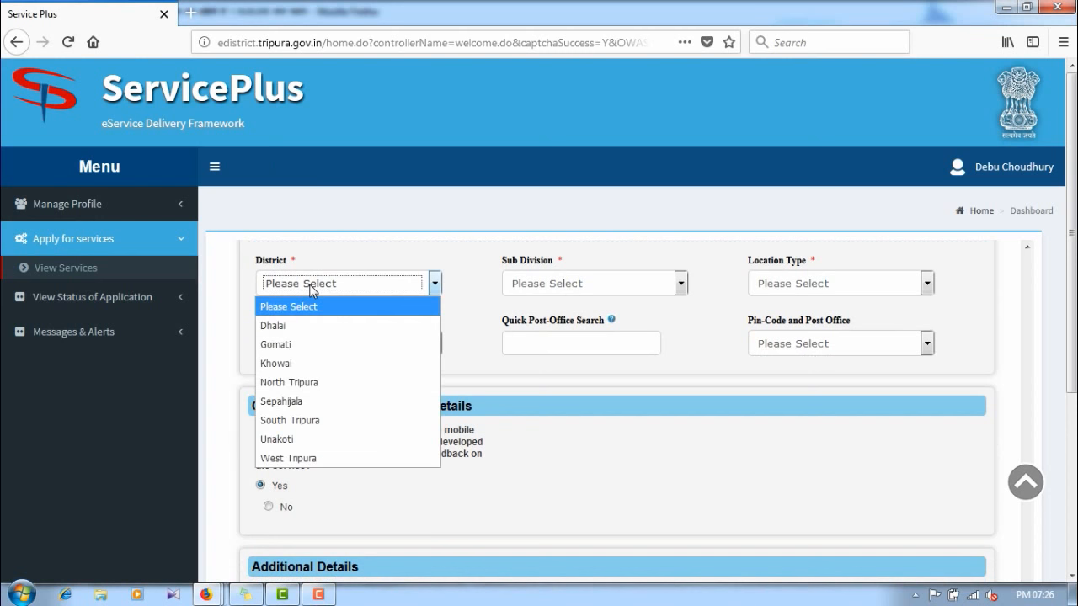
pyautogui.click(329, 327)
pyautogui.scroll(4, 469, 331)
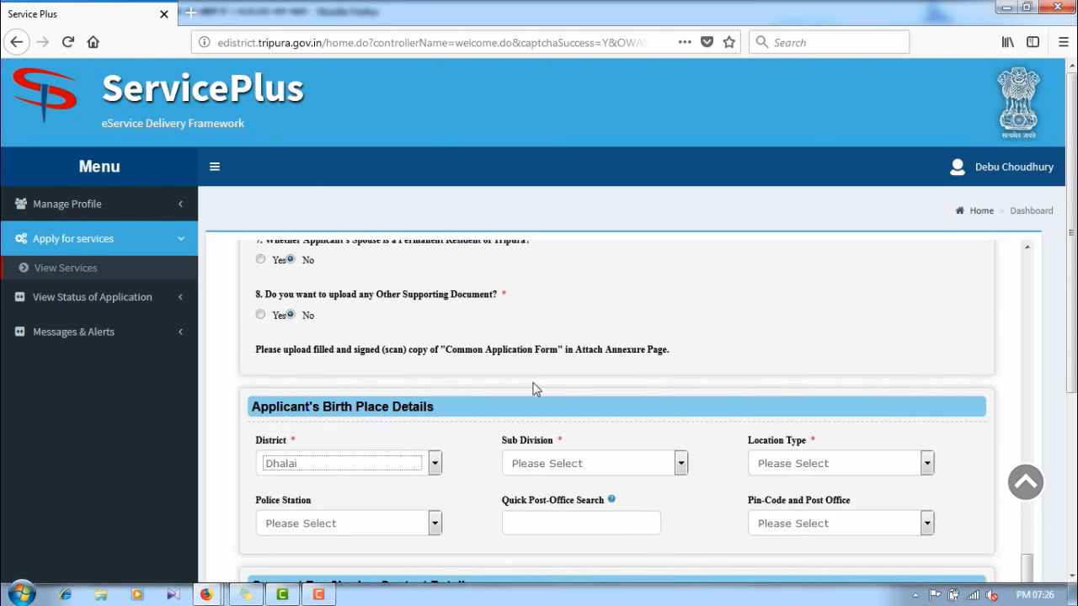
pyautogui.scroll(-2, 539, 380)
pyautogui.click(543, 371)
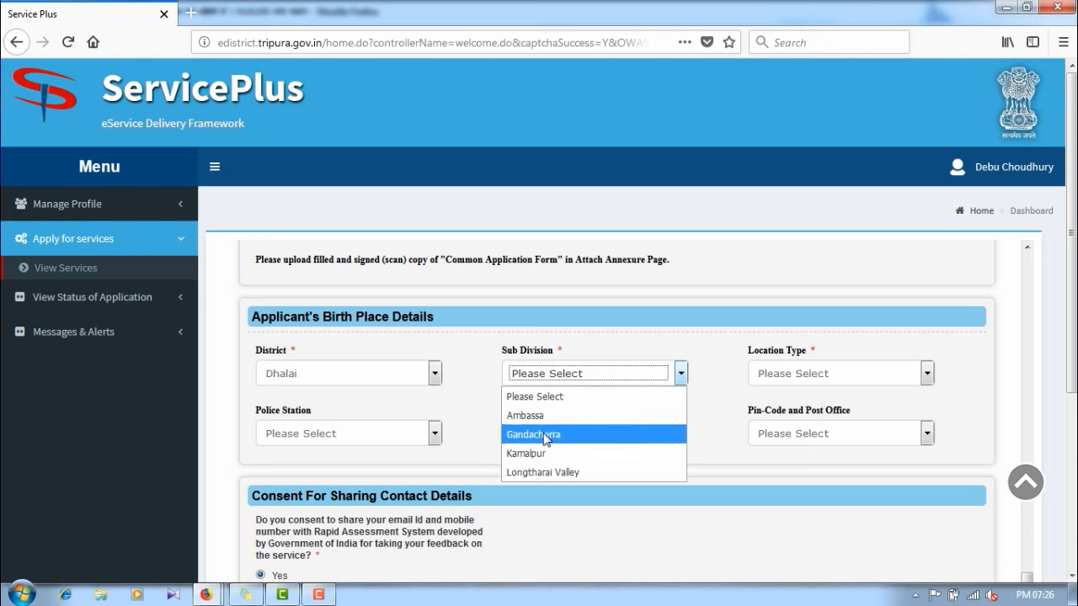
pyautogui.click(544, 471)
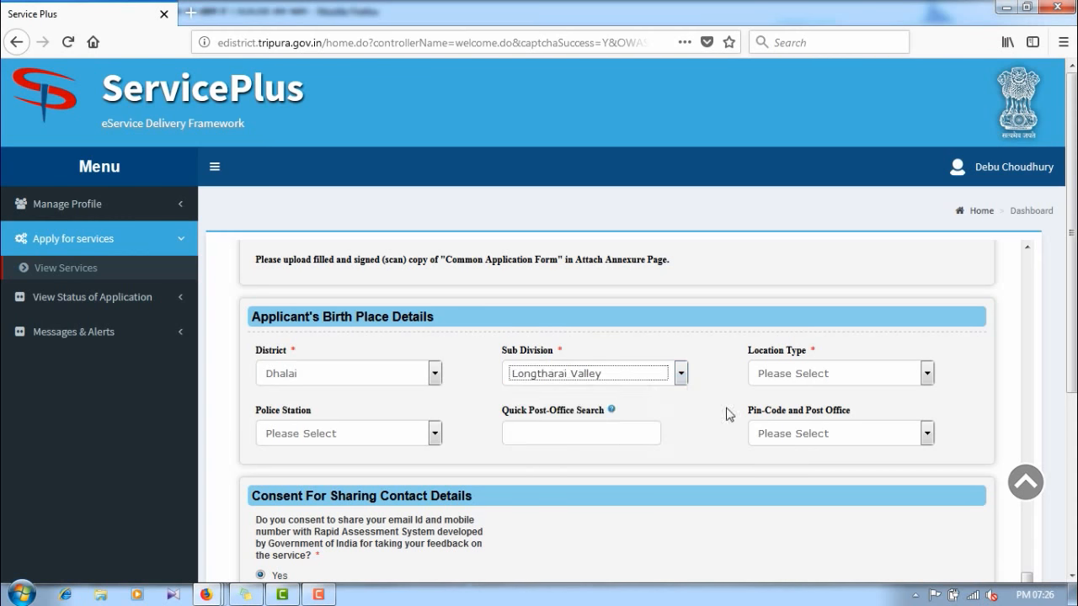
pyautogui.click(770, 373)
pyautogui.click(762, 491)
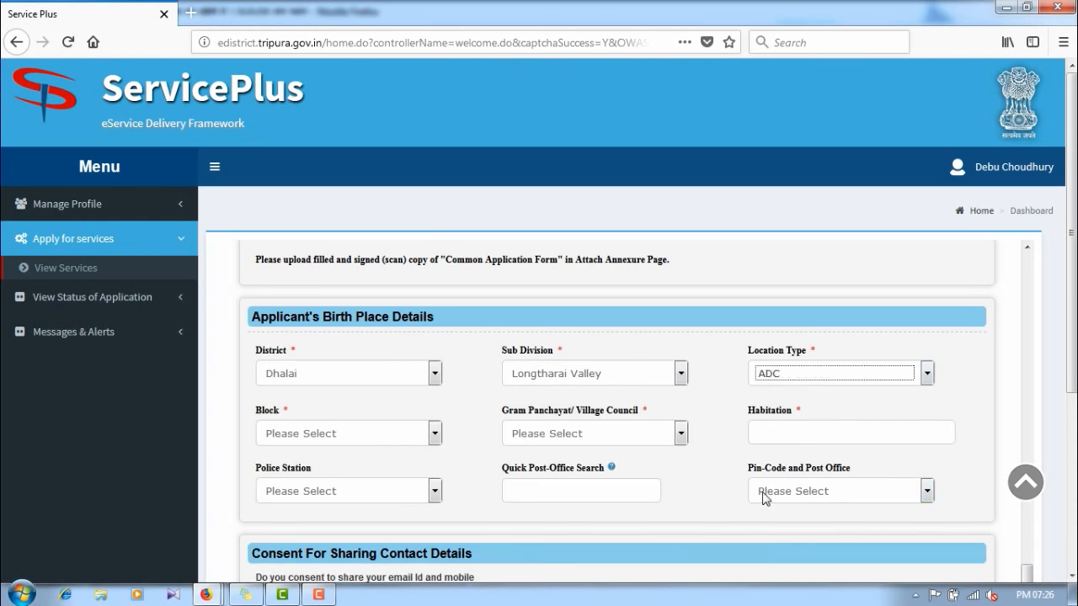
pyautogui.click(278, 436)
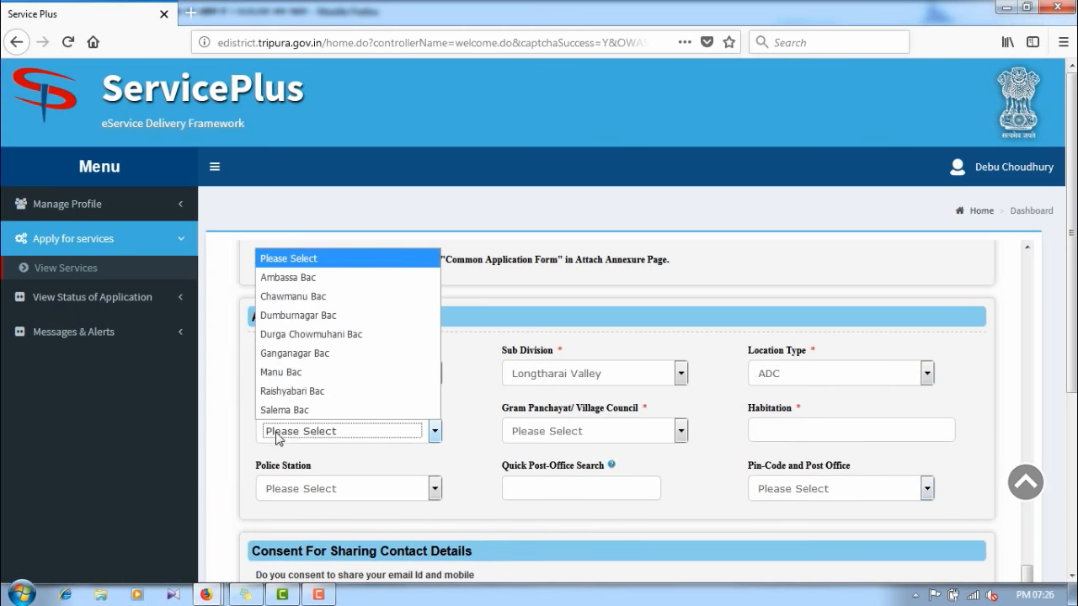
pyautogui.click(293, 376)
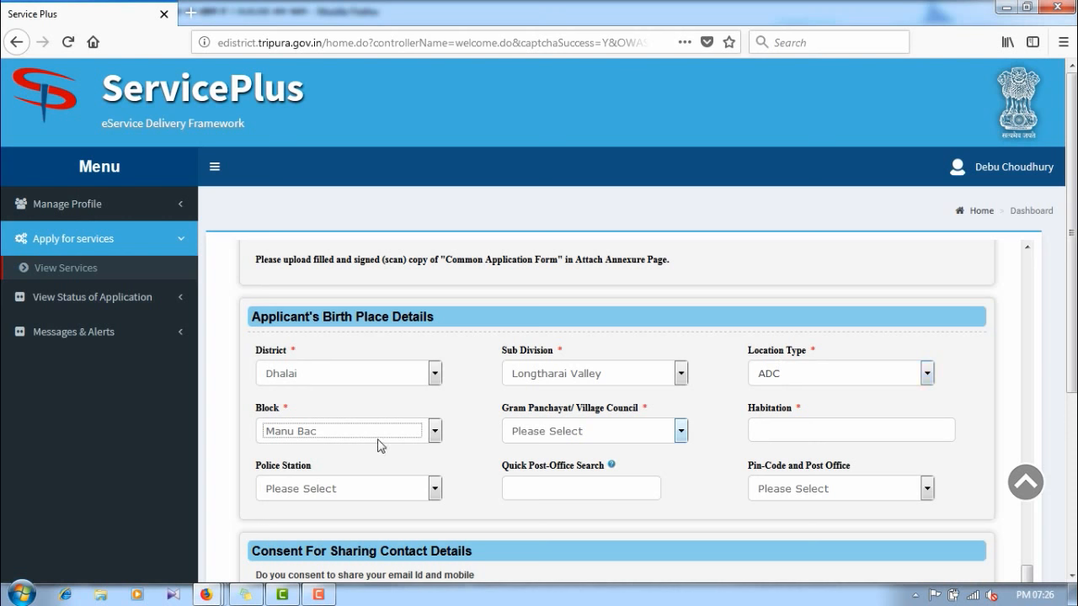
# Step: Choose village council Manu and enter habitation Adarshapali for the birth place
pyautogui.click(611, 434)
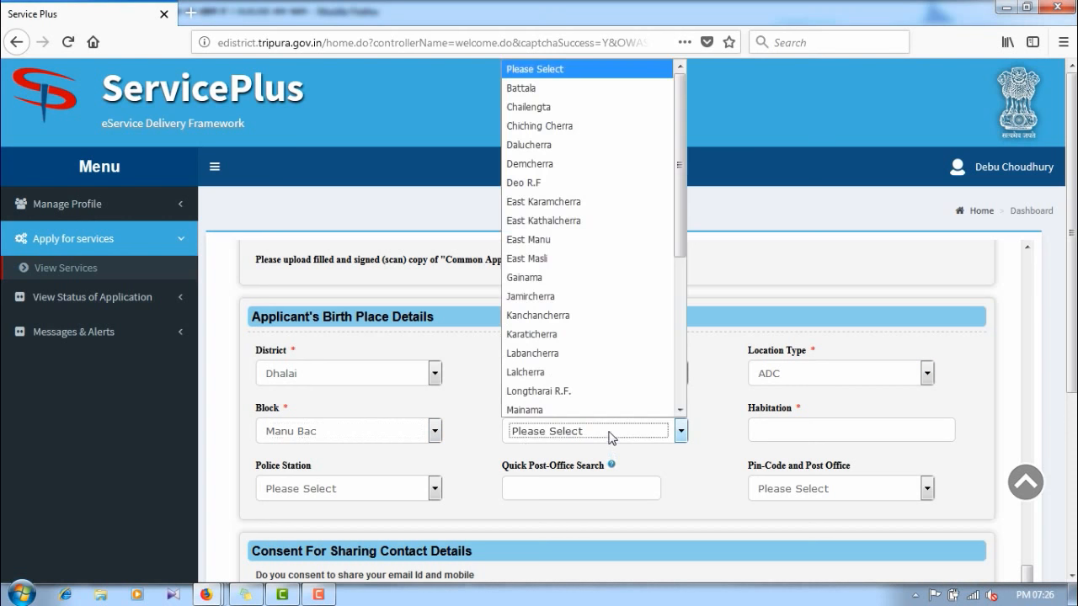
pyautogui.scroll(-4, 579, 401)
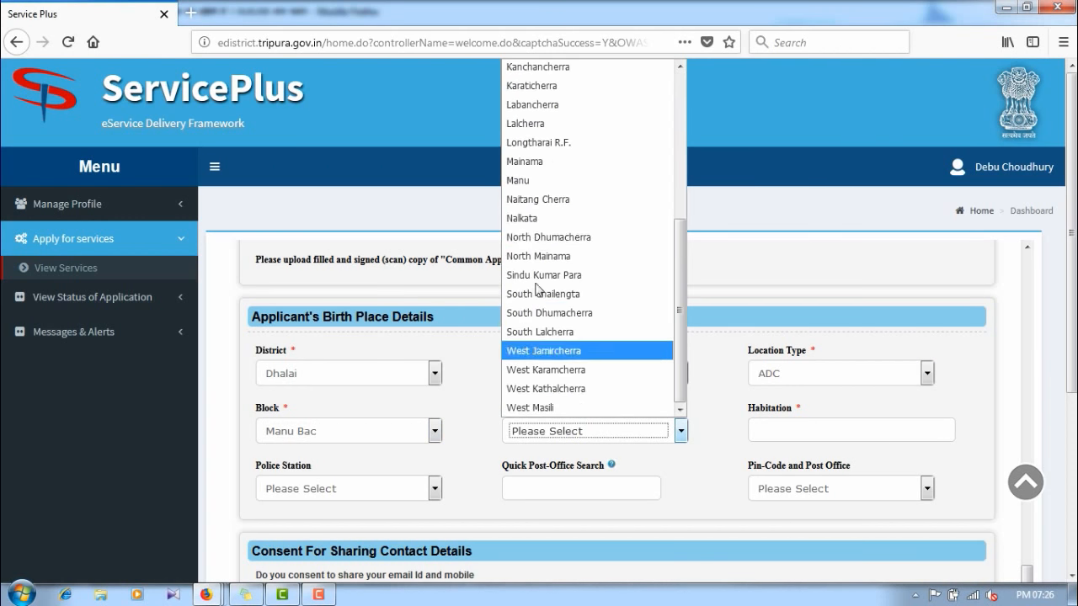
pyautogui.click(531, 176)
pyautogui.click(798, 430)
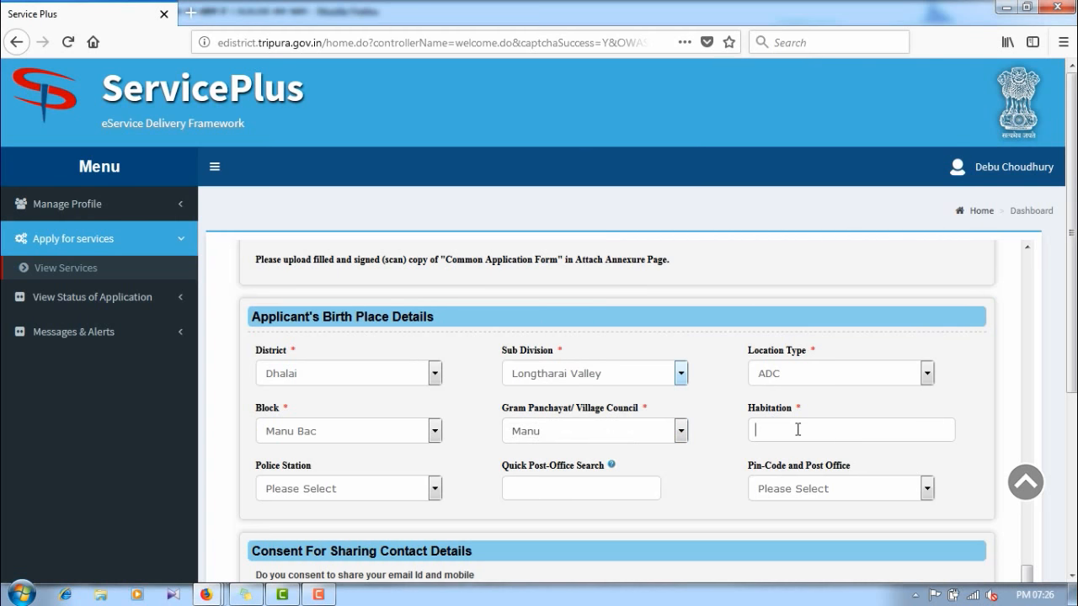
pyautogui.write('Adarsha')
# Step: Set birth place police station Manu and post office Manughat S.O - 799275
pyautogui.scroll(-2, 352, 424)
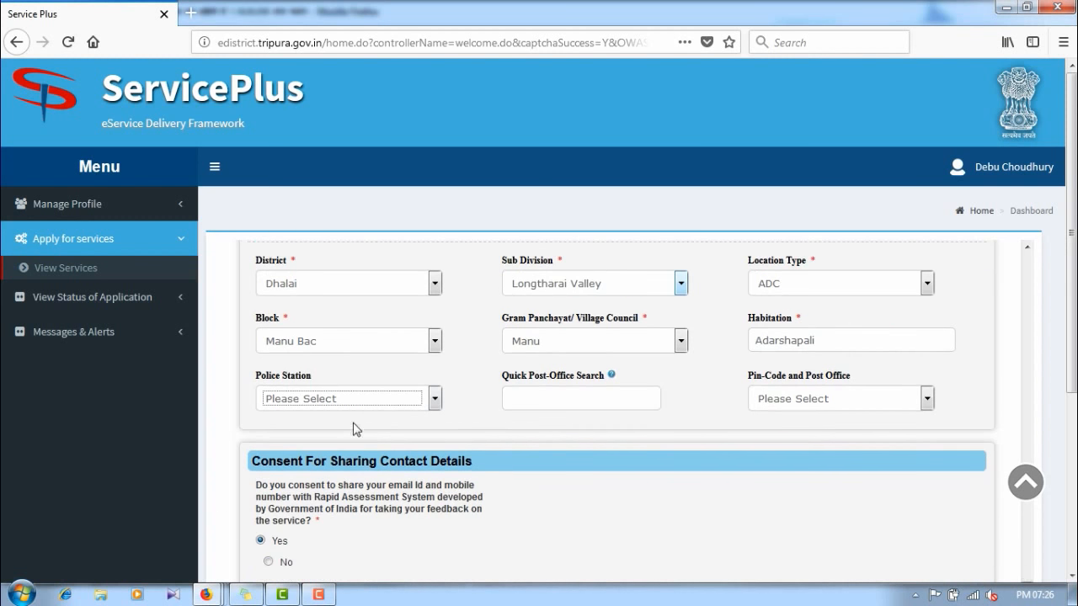
pyautogui.click(340, 402)
pyautogui.click(286, 319)
pyautogui.click(569, 407)
pyautogui.write('Man')
pyautogui.press('Tab')
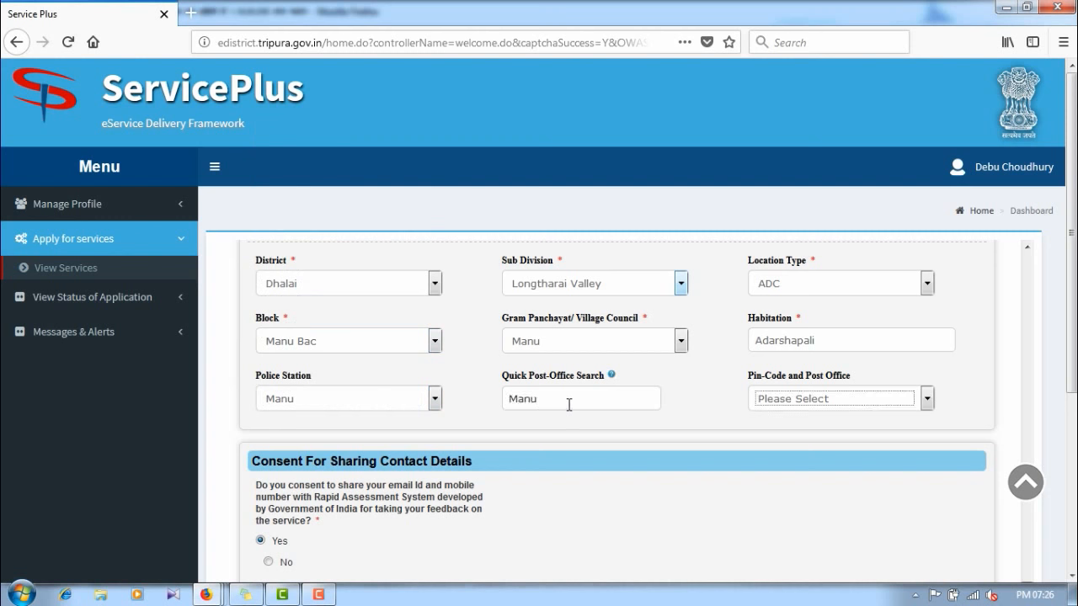
pyautogui.click(783, 405)
pyautogui.click(787, 477)
pyautogui.scroll(-2, 511, 474)
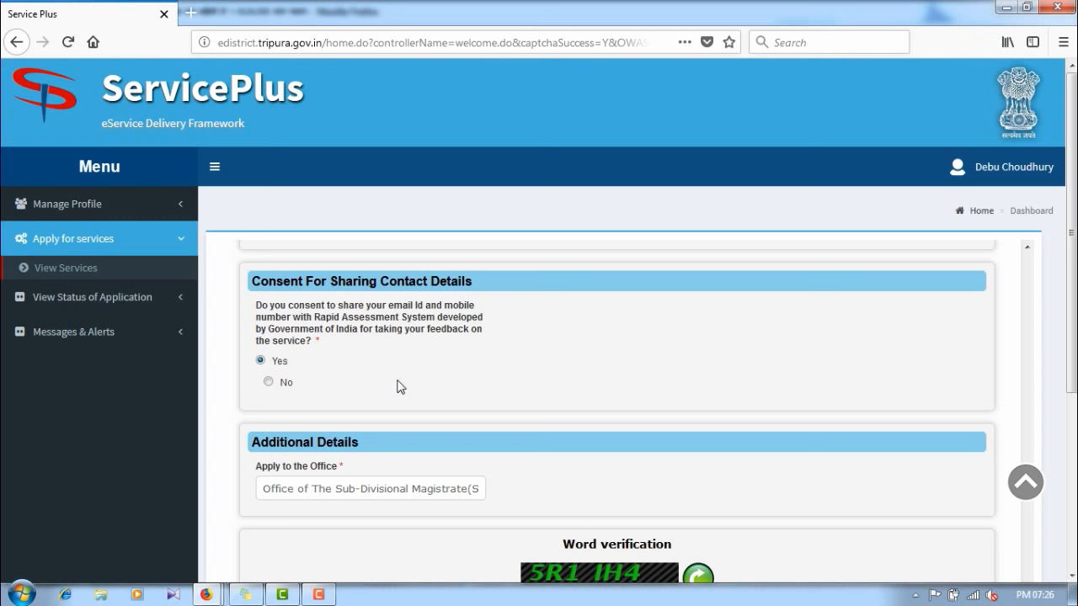
# Step: Enter the captcha characters shown into the Word verification box
pyautogui.scroll(-5, 421, 438)
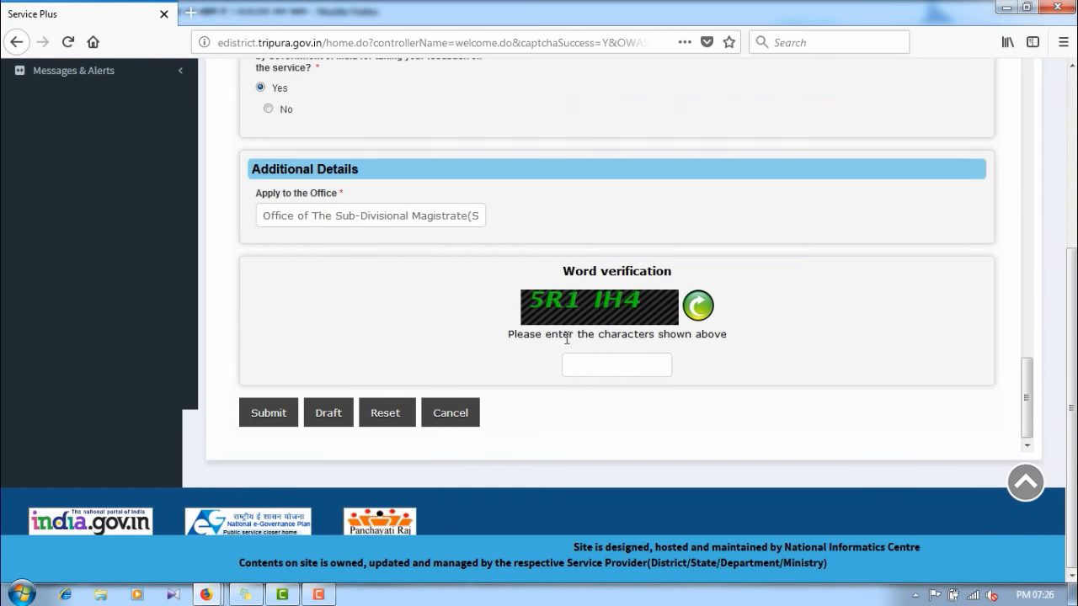
pyautogui.click(583, 358)
pyautogui.write('5R')
pyautogui.write('1IH4')
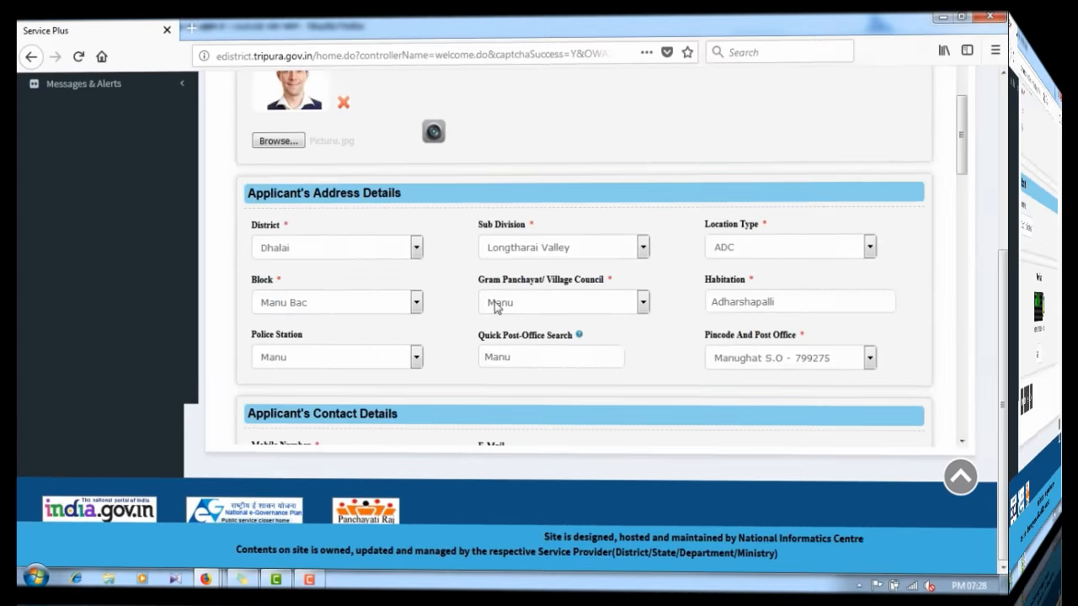
# Step: Review the completed PRTC form and submit it
pyautogui.scroll(5, 494, 302)
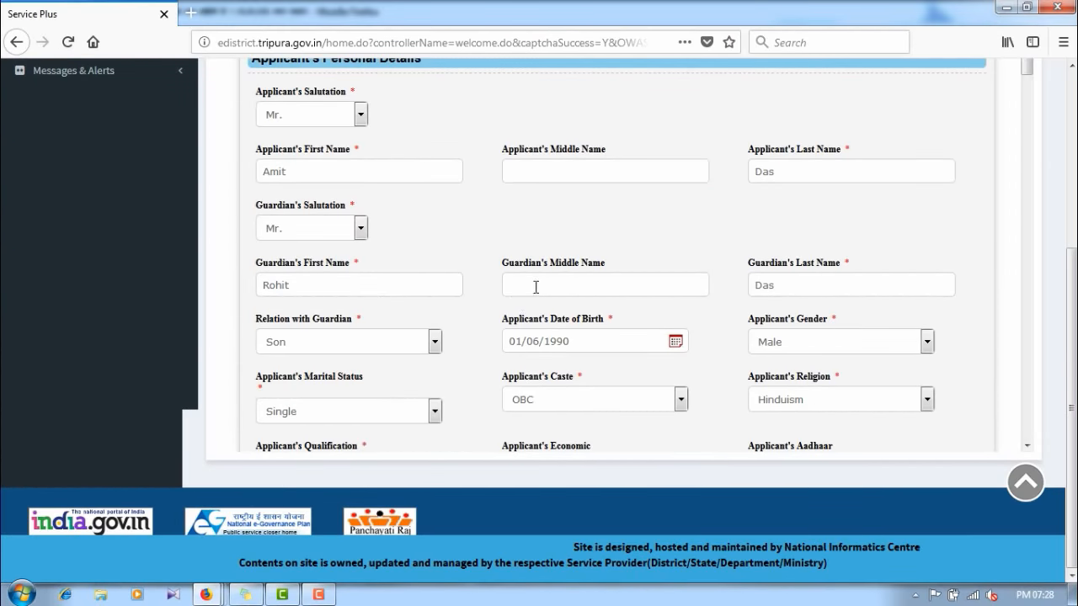
pyautogui.scroll(3, 425, 235)
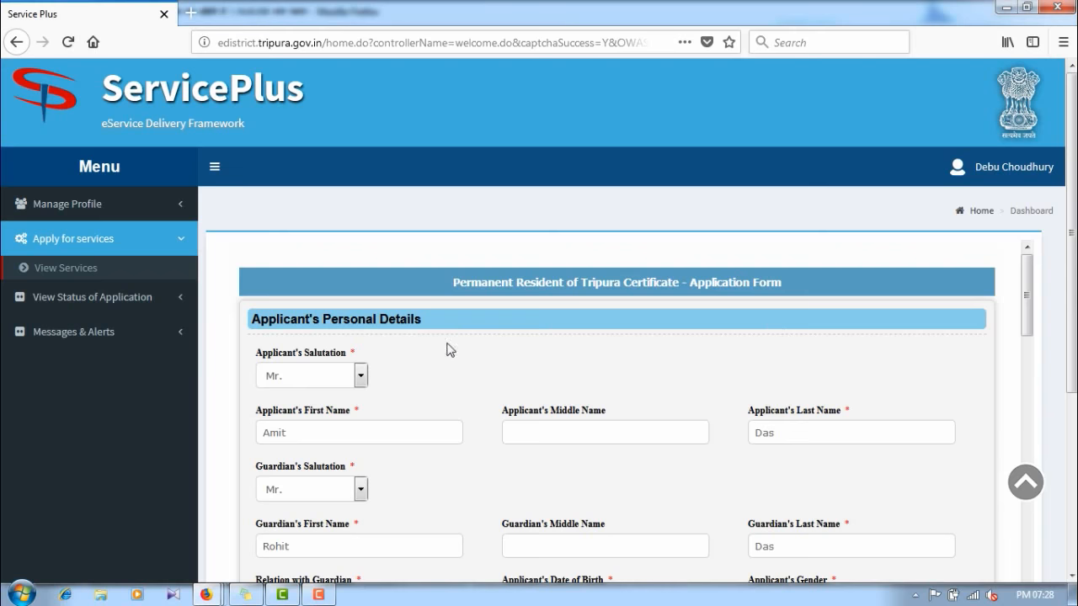
pyautogui.scroll(-3, 494, 341)
pyautogui.scroll(-4, 496, 337)
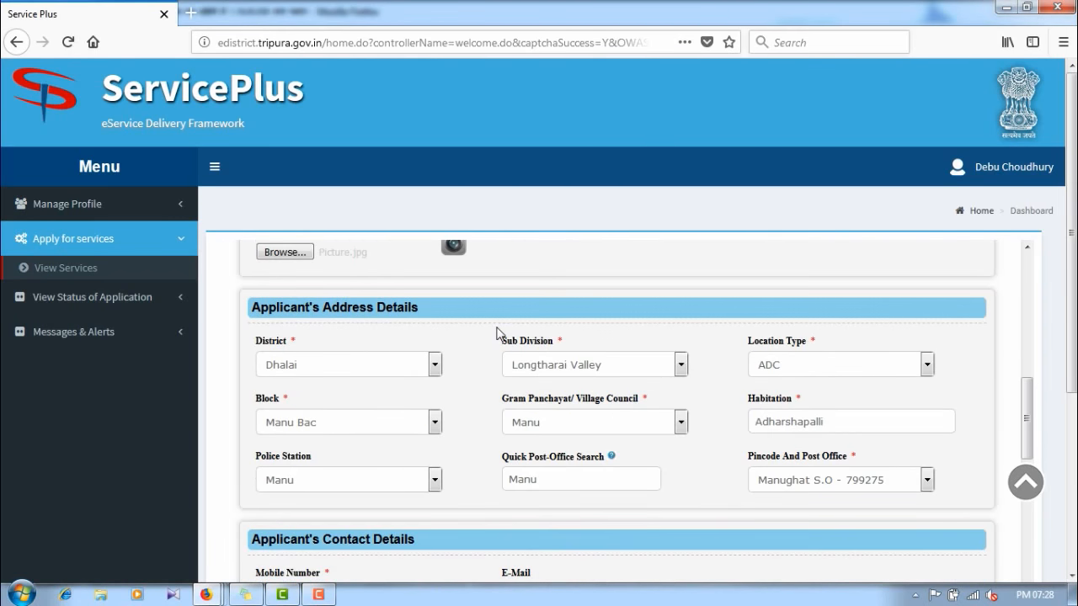
pyautogui.scroll(-3, 497, 333)
pyautogui.scroll(5, 498, 332)
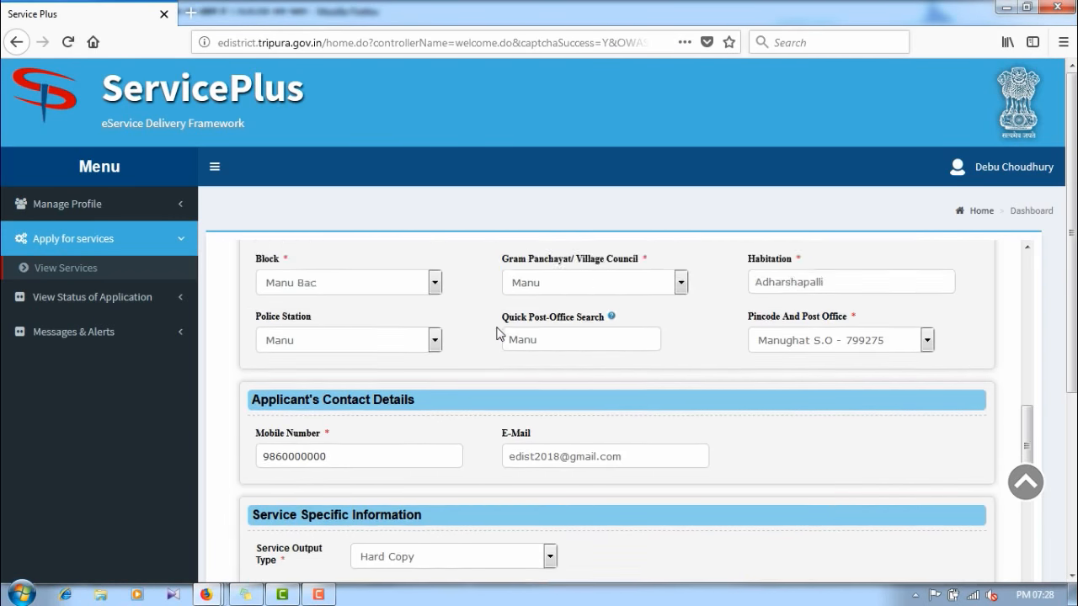
pyautogui.scroll(-6, 497, 334)
pyautogui.scroll(4, 501, 337)
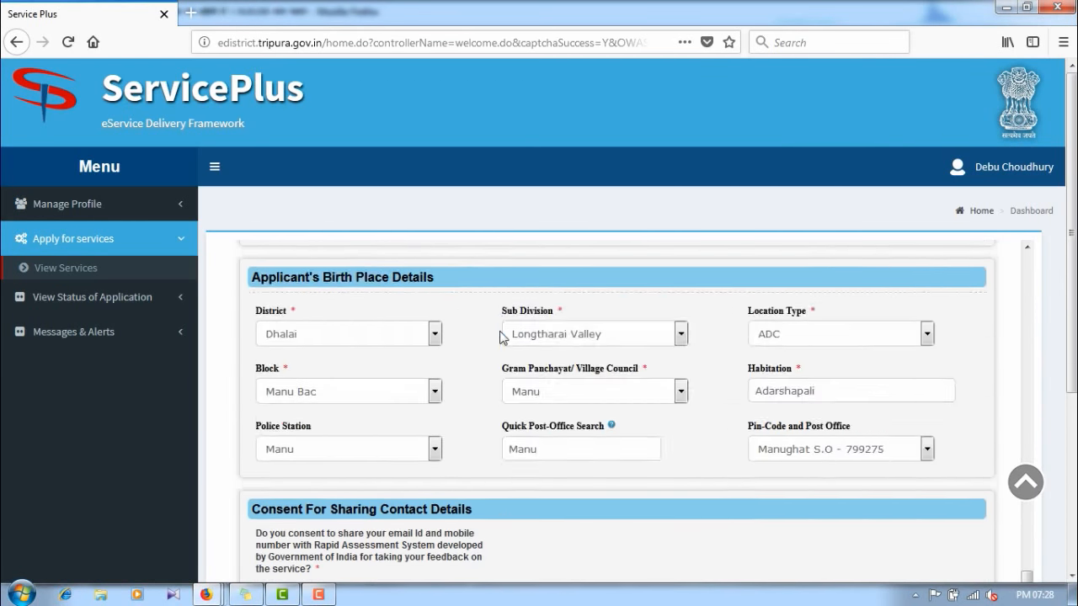
pyautogui.scroll(-2, 505, 341)
pyautogui.scroll(-3, 522, 361)
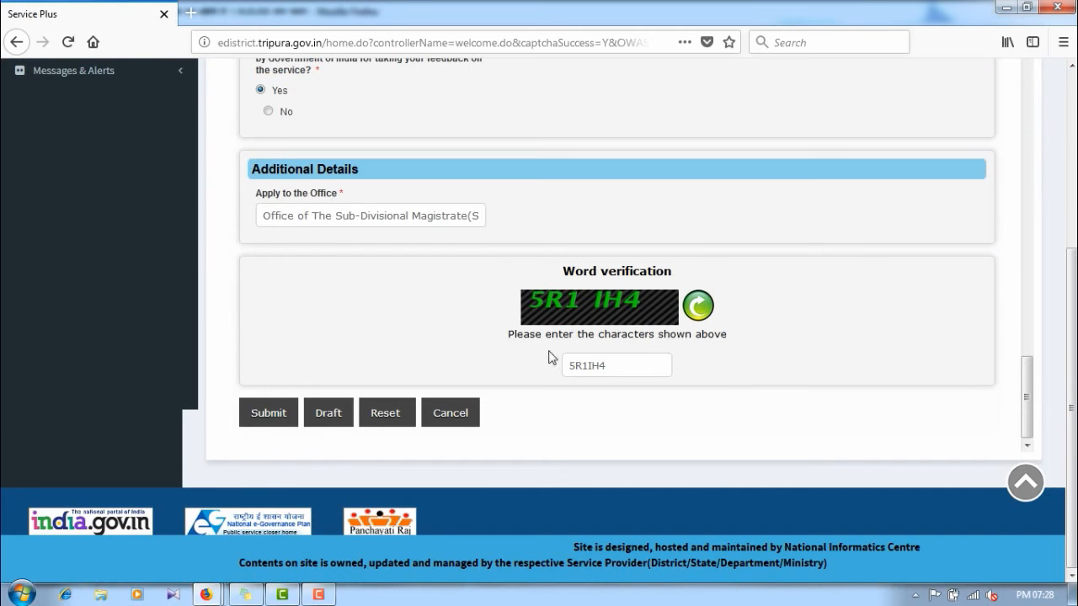
pyautogui.click(271, 415)
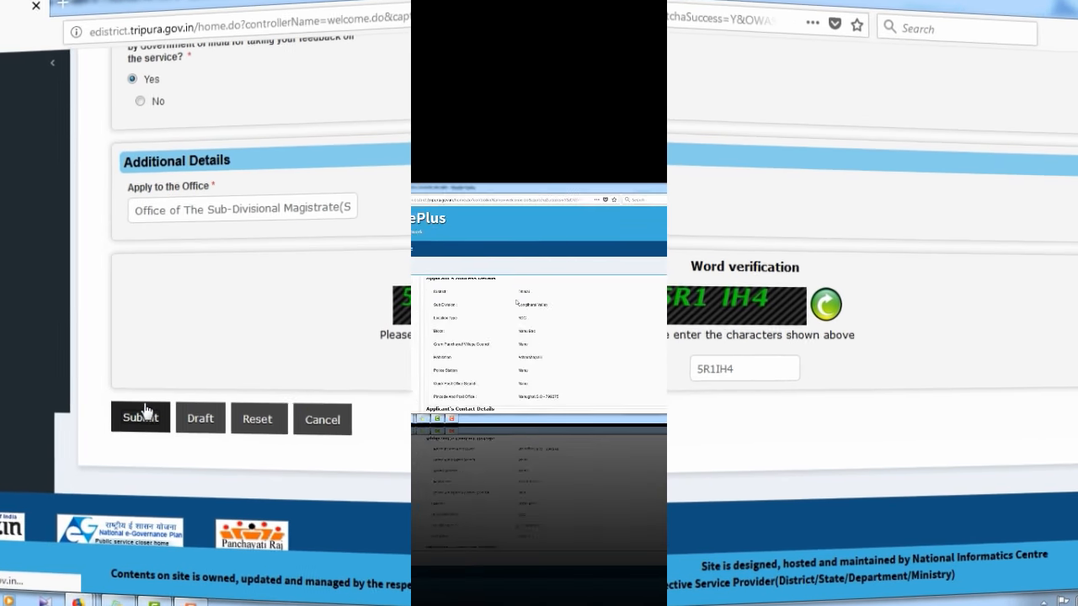
# Step: Scroll through the submitted PRTC preview dated 18/6/2018 down to the Edit / Attach Annexure buttons
pyautogui.scroll(-10, 500, 300)
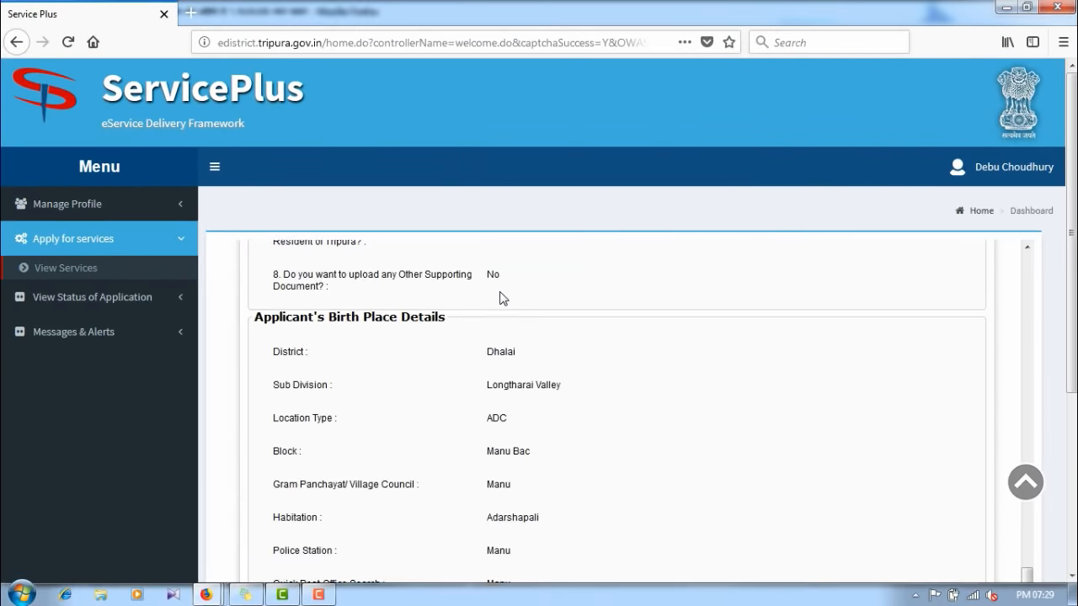
pyautogui.scroll(-5, 505, 299)
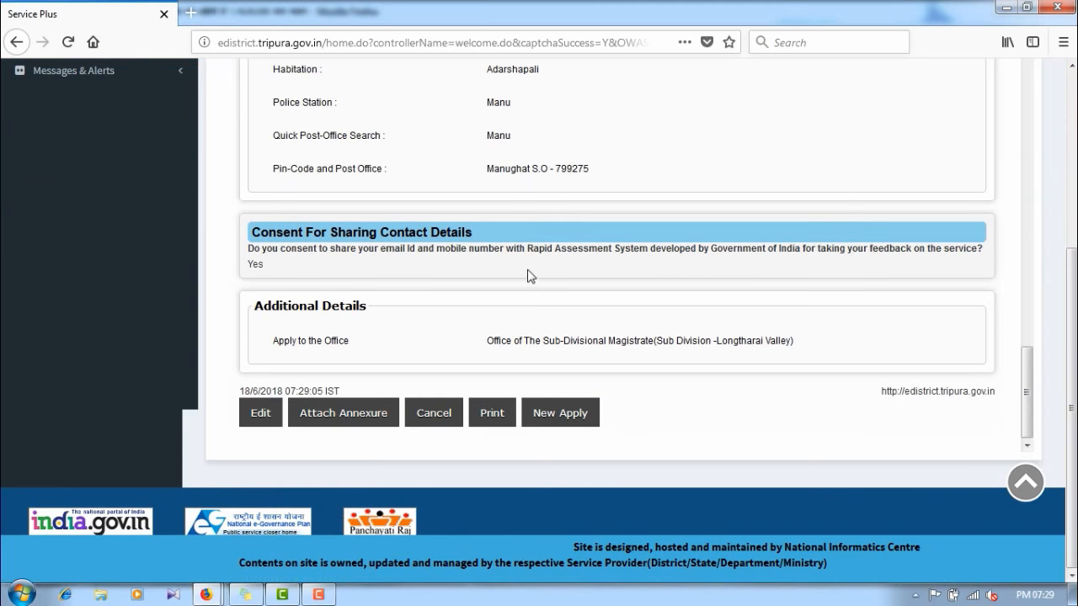
pyautogui.scroll(15, 531, 274)
pyautogui.scroll(12, 537, 260)
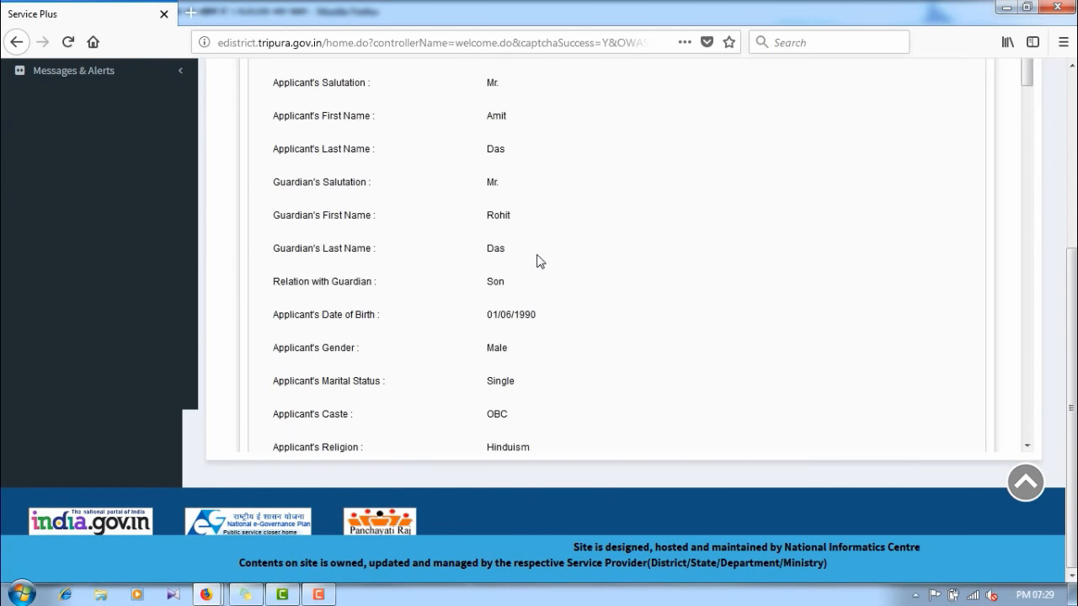
pyautogui.scroll(-4, 535, 265)
pyautogui.scroll(-15, 534, 269)
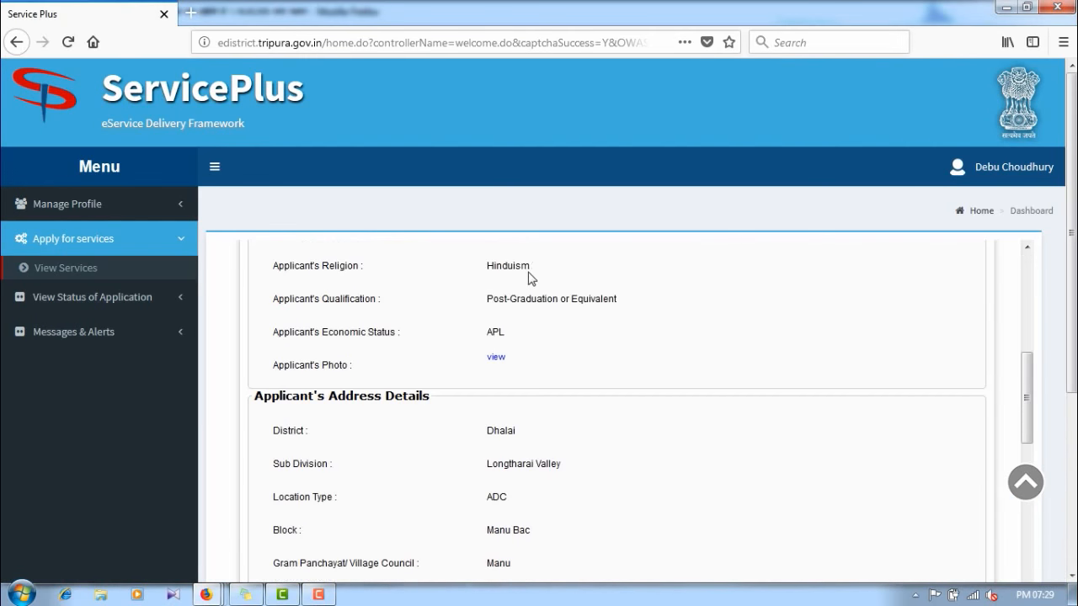
pyautogui.scroll(-1, 535, 270)
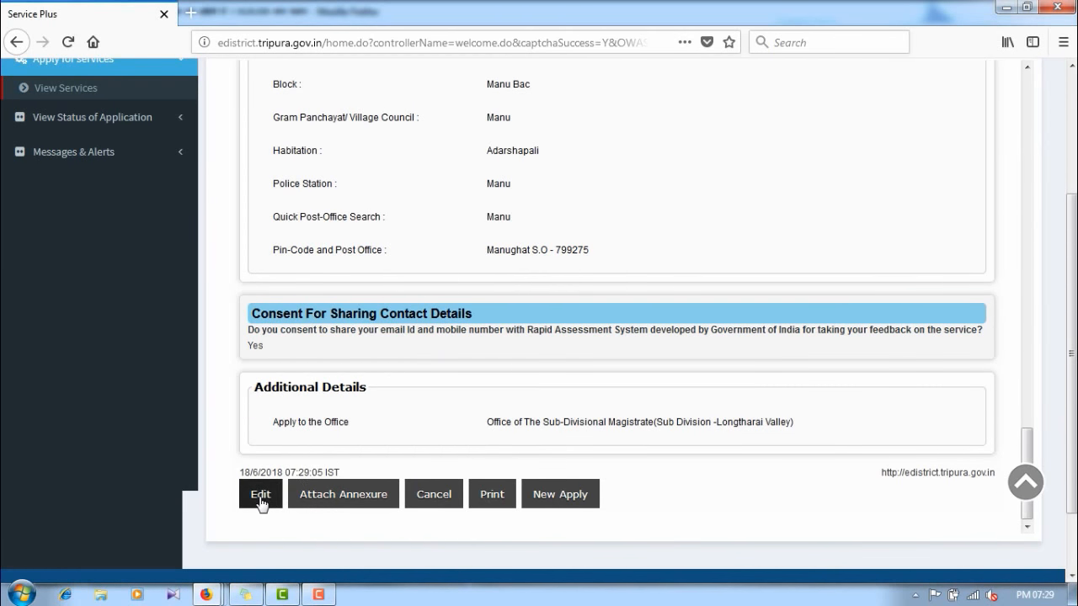
# Step: Go to the annexure page and select Common Application Form as the first enclosure
pyautogui.click(341, 495)
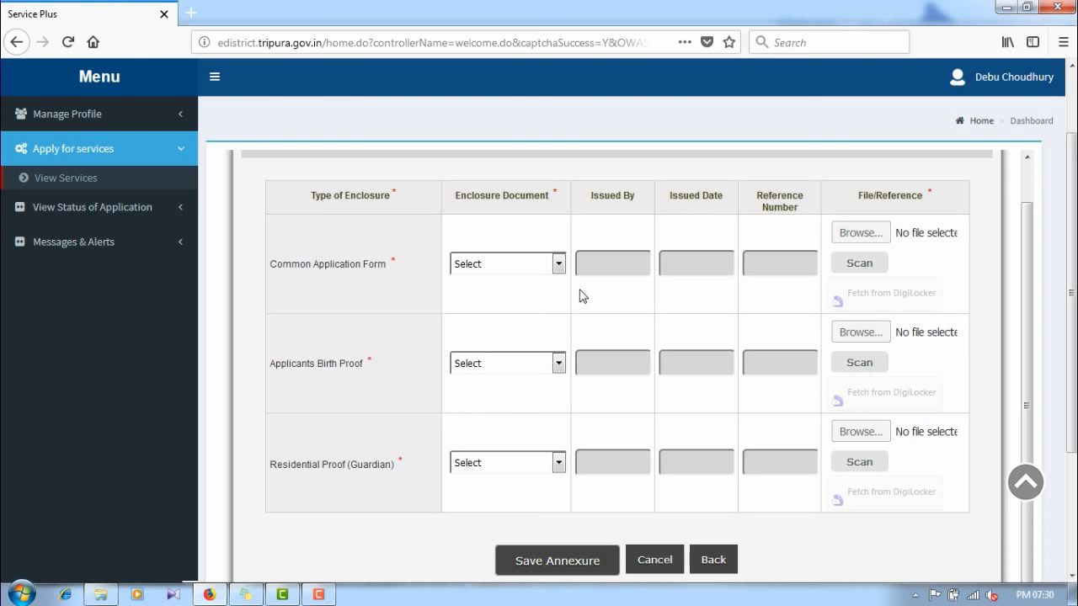
pyautogui.click(543, 266)
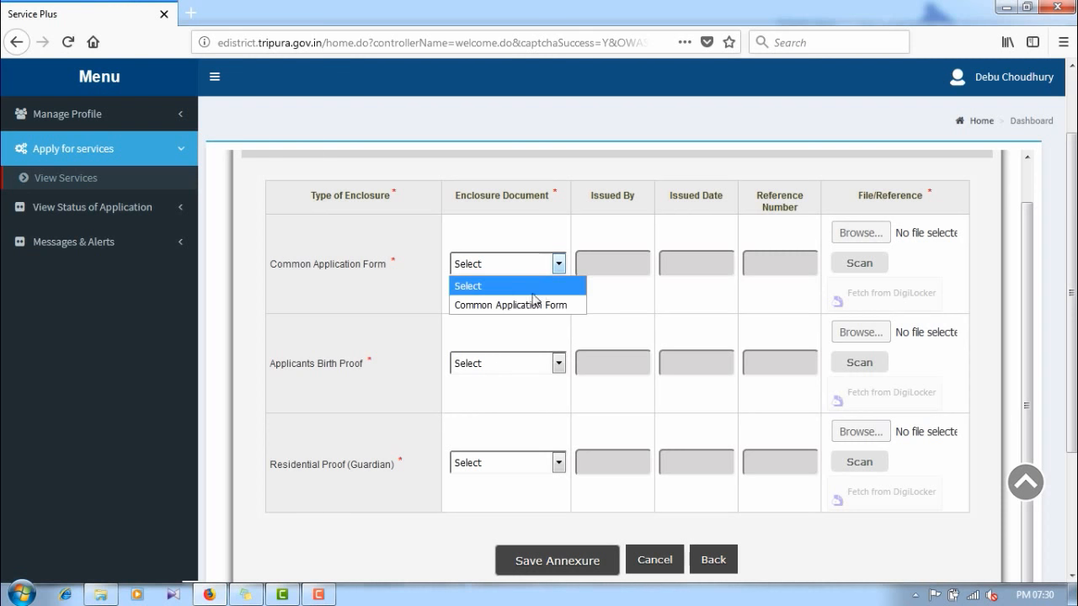
pyautogui.click(527, 304)
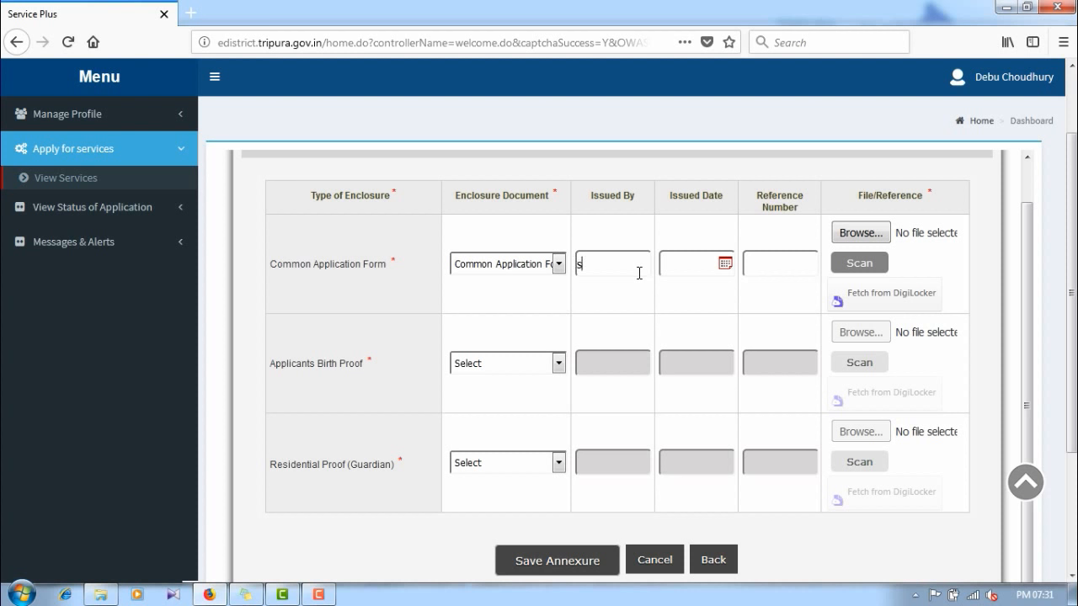
# Step: Fill the Common Application Form row: issued 'by self', dated 18/06/2018, reference 01
pyautogui.press('BackSpace')
pyautogui.write('by self')
pyautogui.click(724, 264)
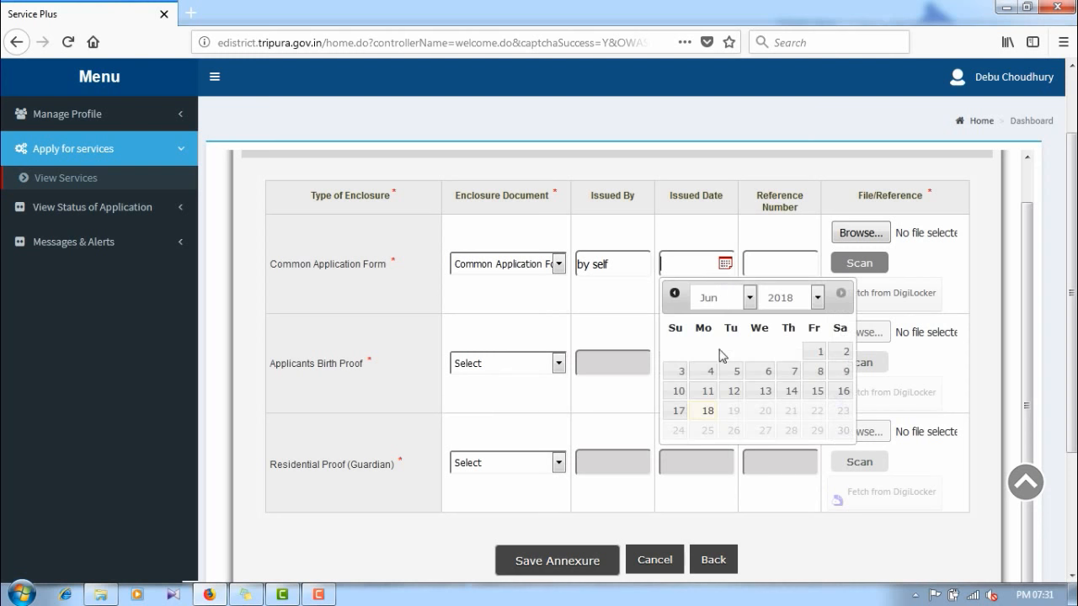
pyautogui.click(707, 411)
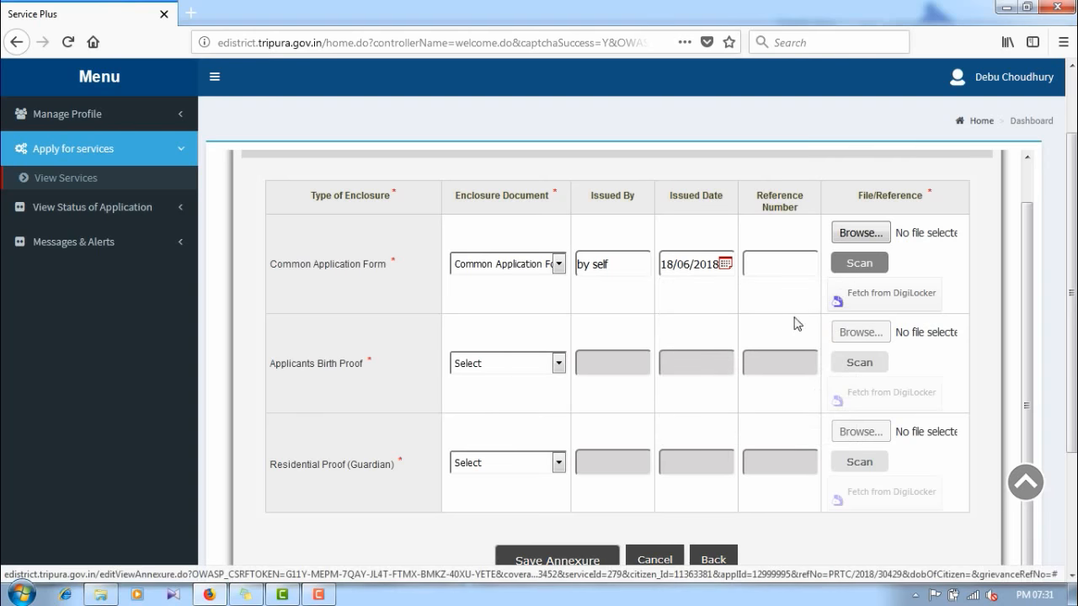
pyautogui.click(792, 255)
pyautogui.write('01')
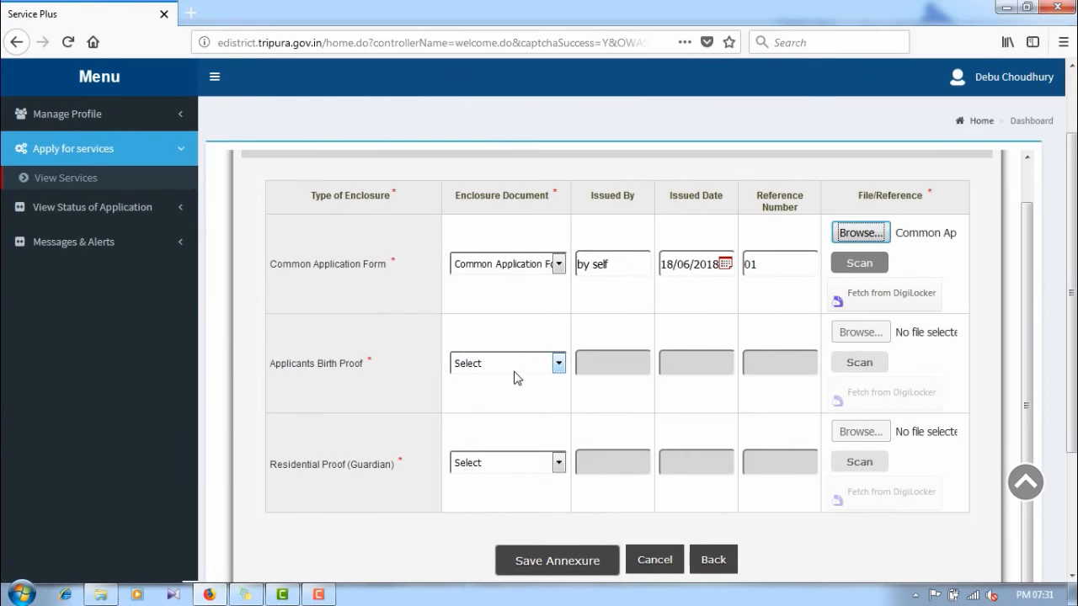
pyautogui.click(482, 362)
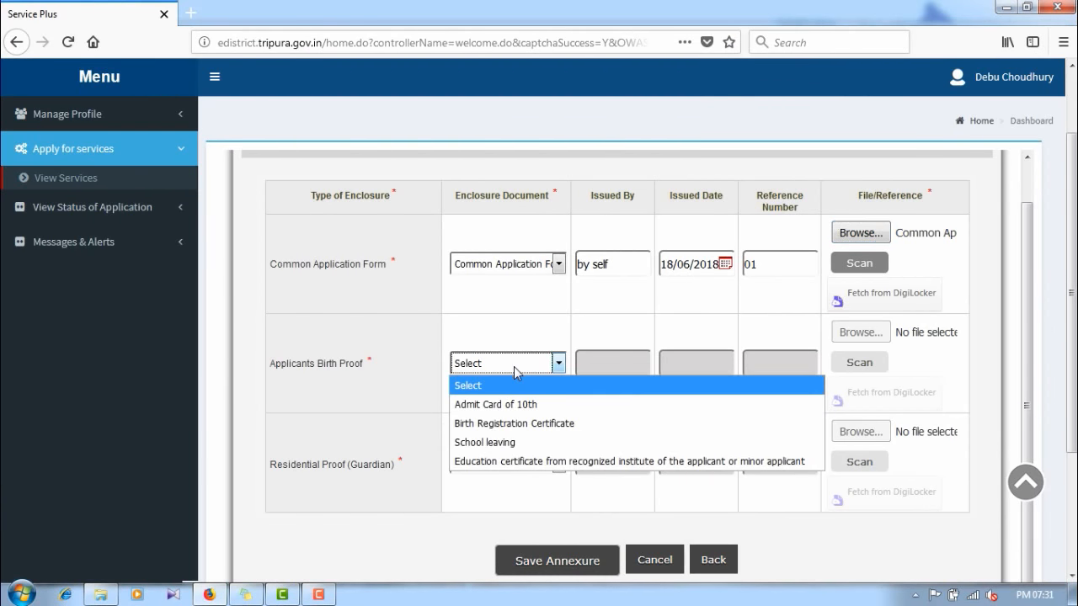
# Step: Set the birth proof to Birth Registration Certificate, issued by SDMO on 03/06/1996
pyautogui.click(553, 431)
pyautogui.click(620, 357)
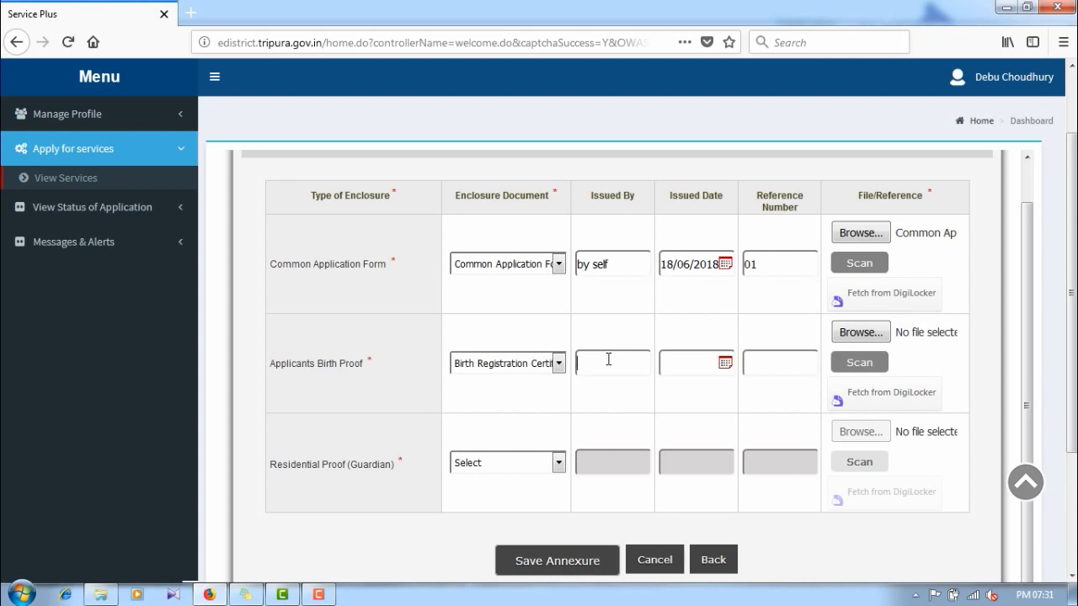
pyautogui.write('SDMO')
pyautogui.click(725, 363)
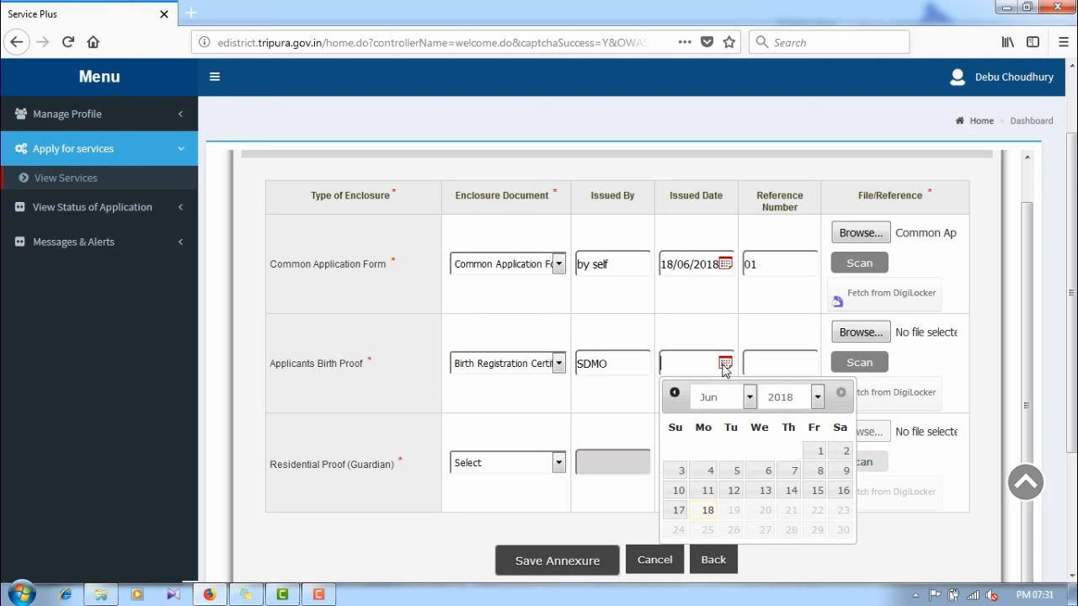
pyautogui.click(800, 404)
pyautogui.scroll(2, 823, 208)
pyautogui.click(779, 115)
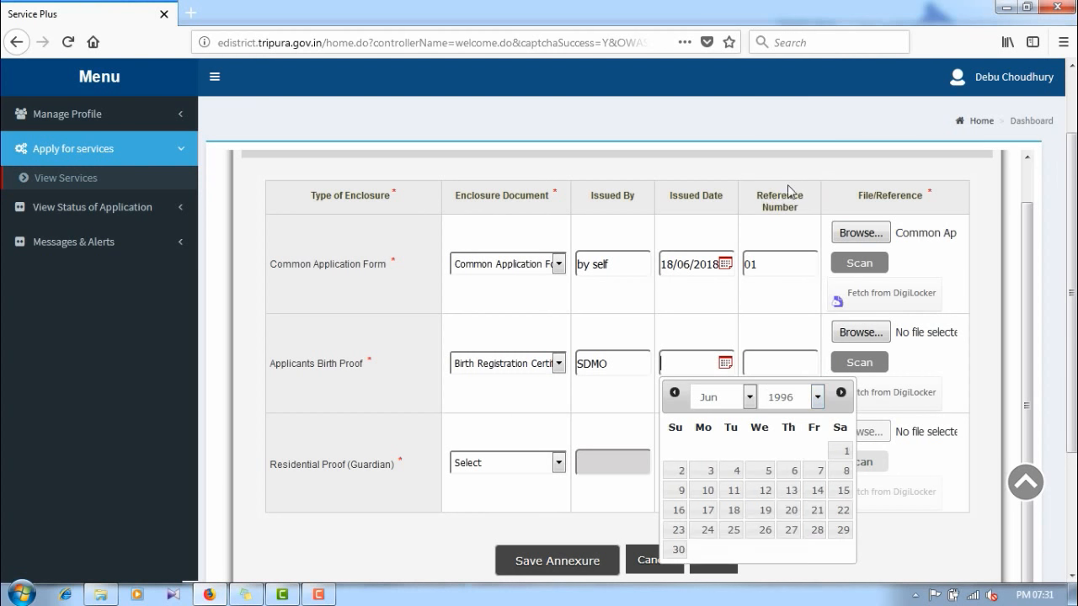
pyautogui.click(711, 471)
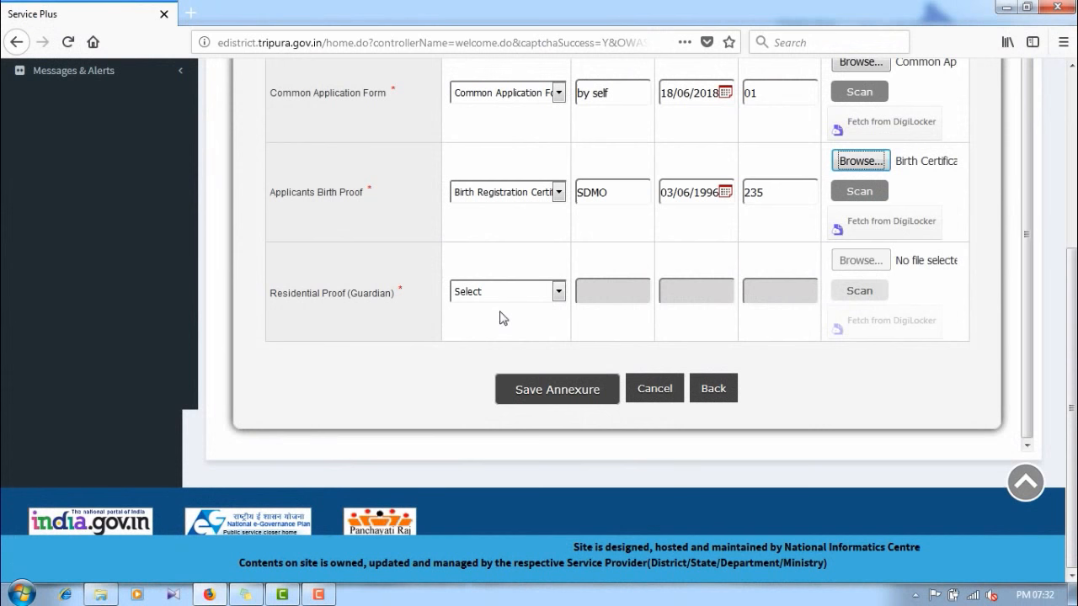
pyautogui.click(498, 291)
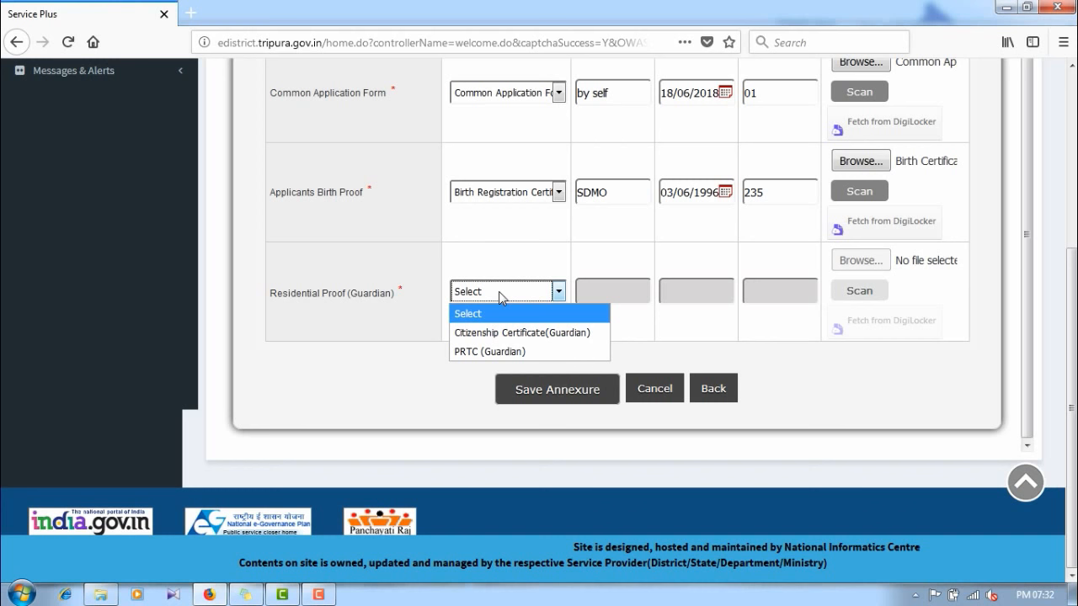
# Step: Set the guardian residential proof to PRTC (Guardian), issued by SDM on 03/06/2007
pyautogui.click(522, 350)
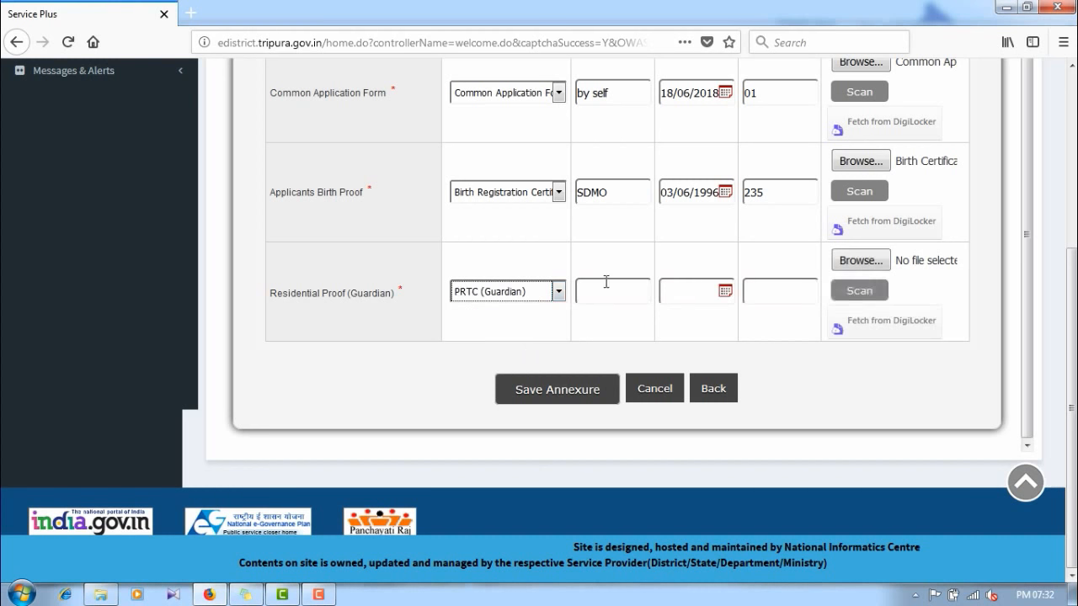
pyautogui.scroll(1, 621, 282)
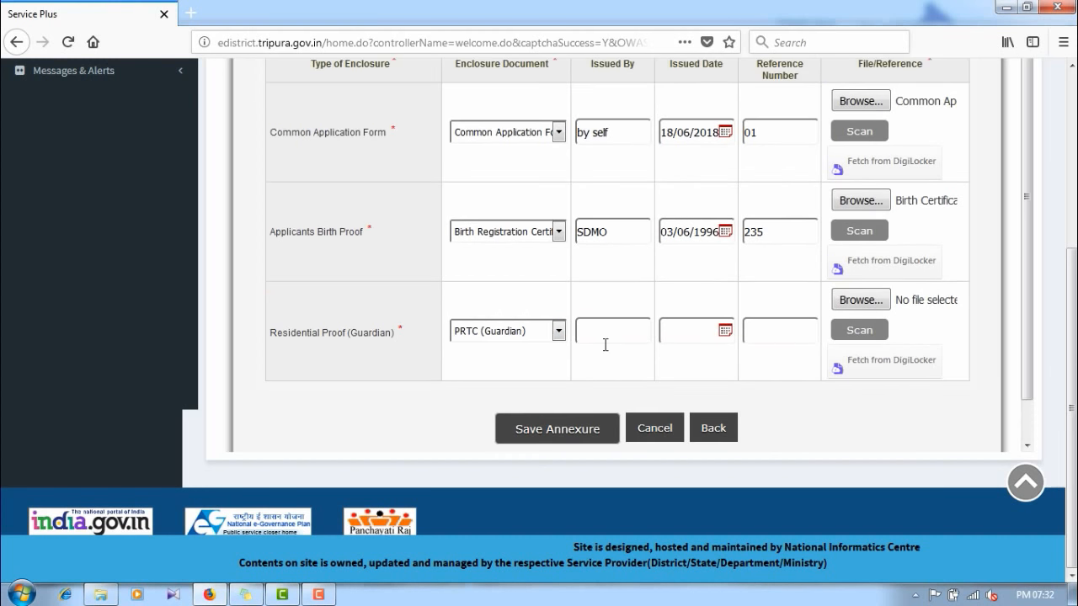
pyautogui.write('SDM')
pyautogui.click(612, 375)
pyautogui.click(725, 331)
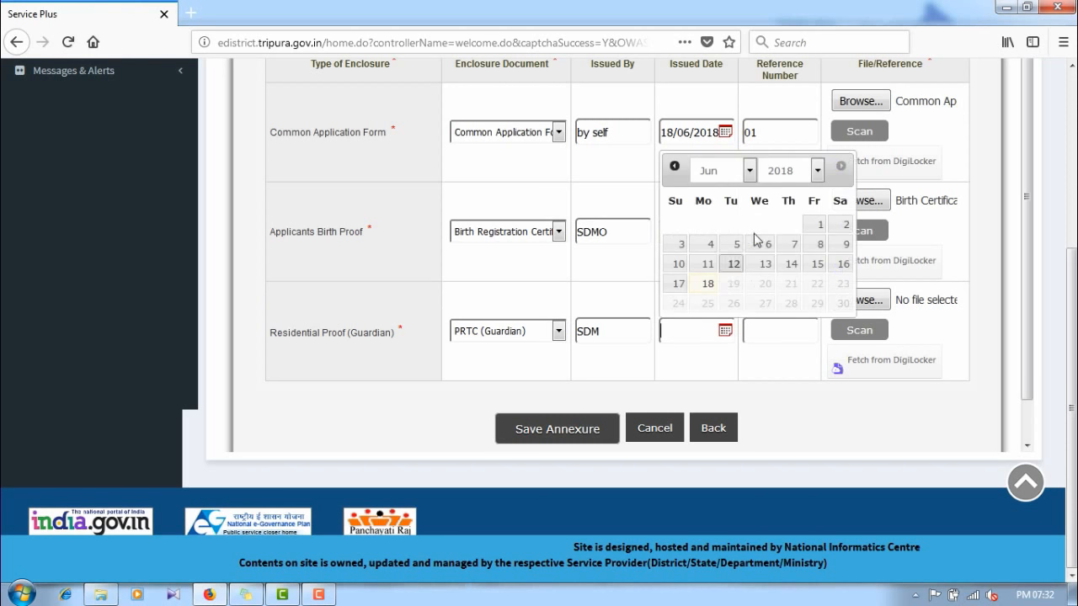
pyautogui.click(788, 170)
pyautogui.click(783, 346)
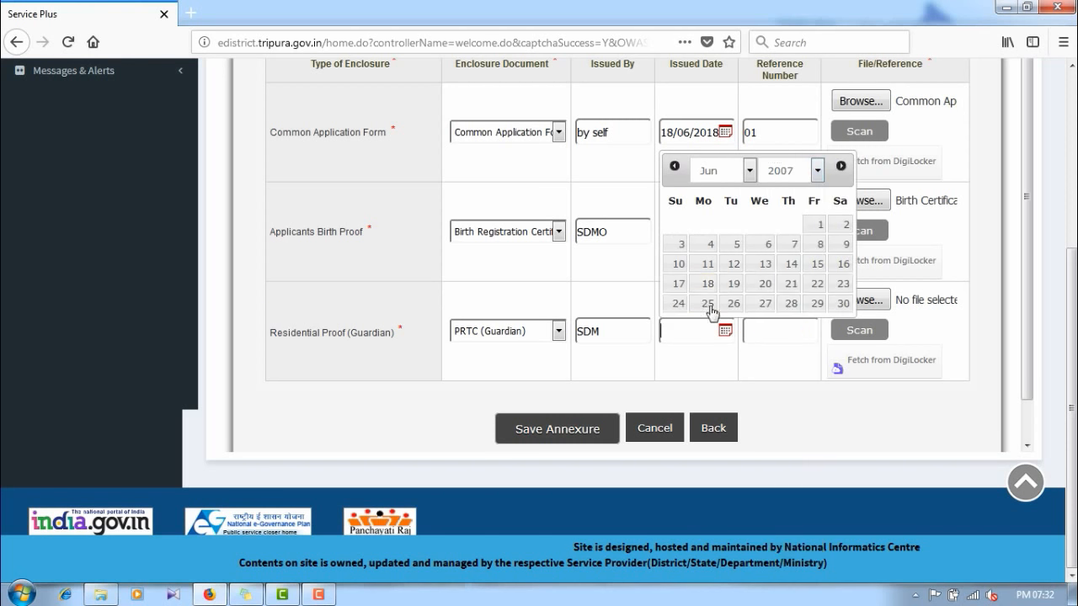
pyautogui.click(683, 246)
# Step: Attach the Parents Addressprof file and save all three annexures
pyautogui.click(841, 305)
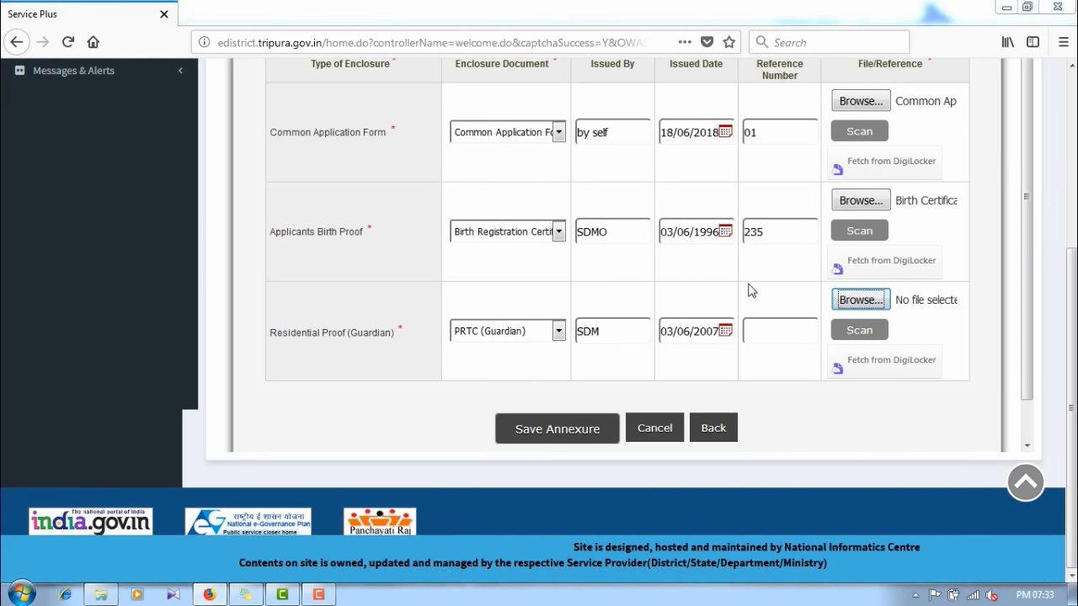
pyautogui.click(364, 148)
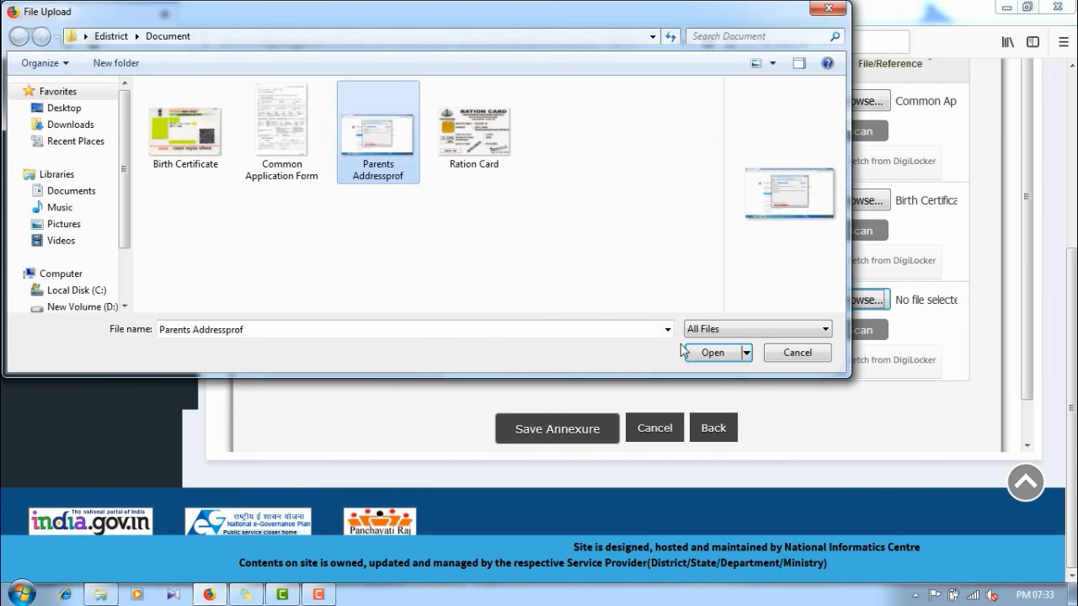
pyautogui.click(706, 354)
pyautogui.scroll(5, 709, 358)
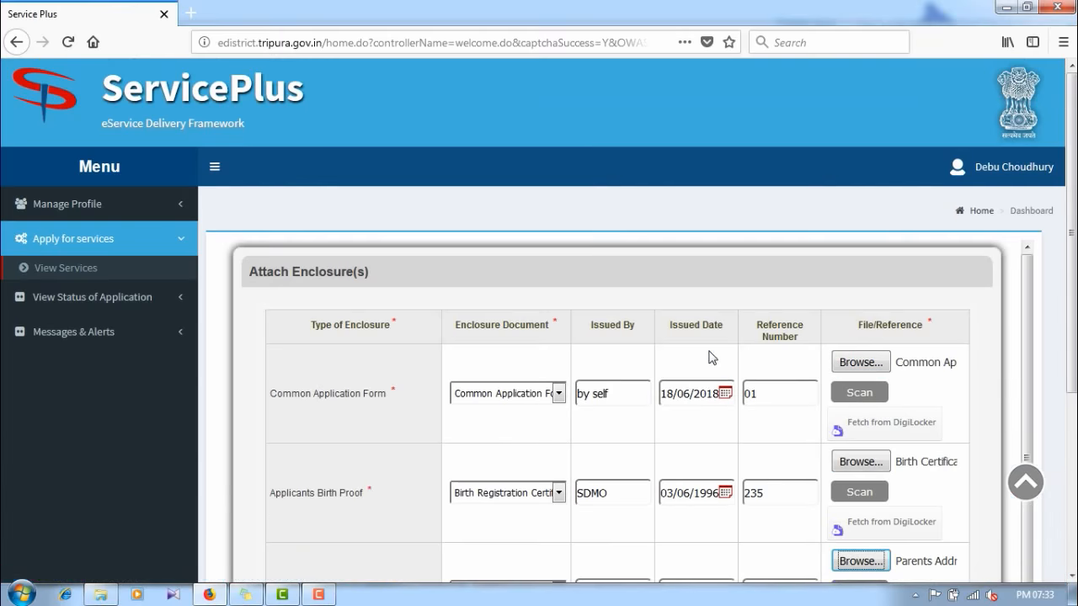
pyautogui.scroll(-1, 783, 346)
pyautogui.scroll(-4, 607, 337)
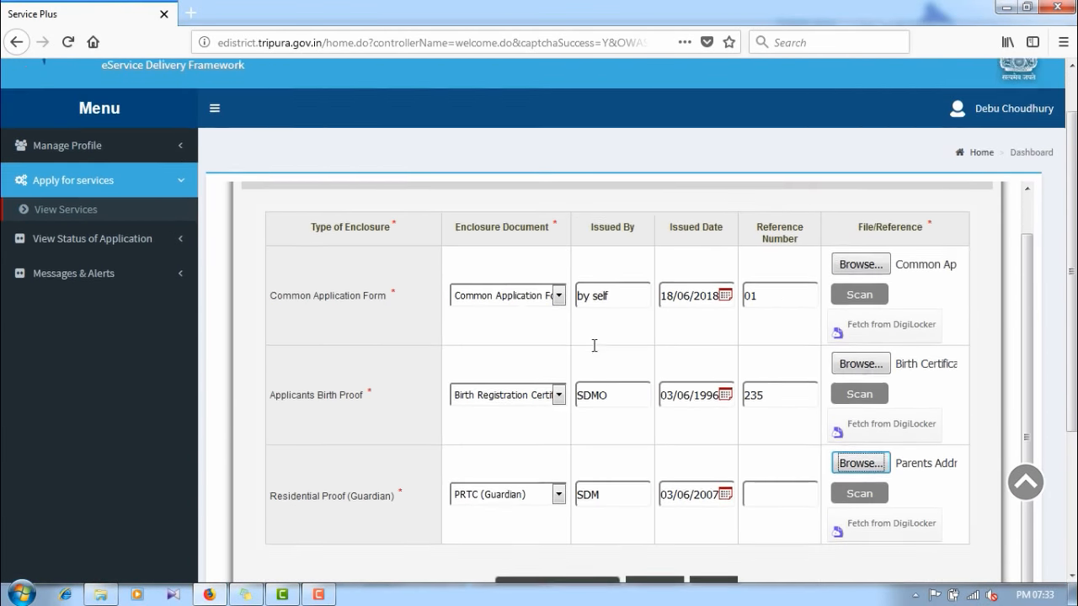
pyautogui.scroll(-2, 488, 387)
pyautogui.scroll(-2, 497, 370)
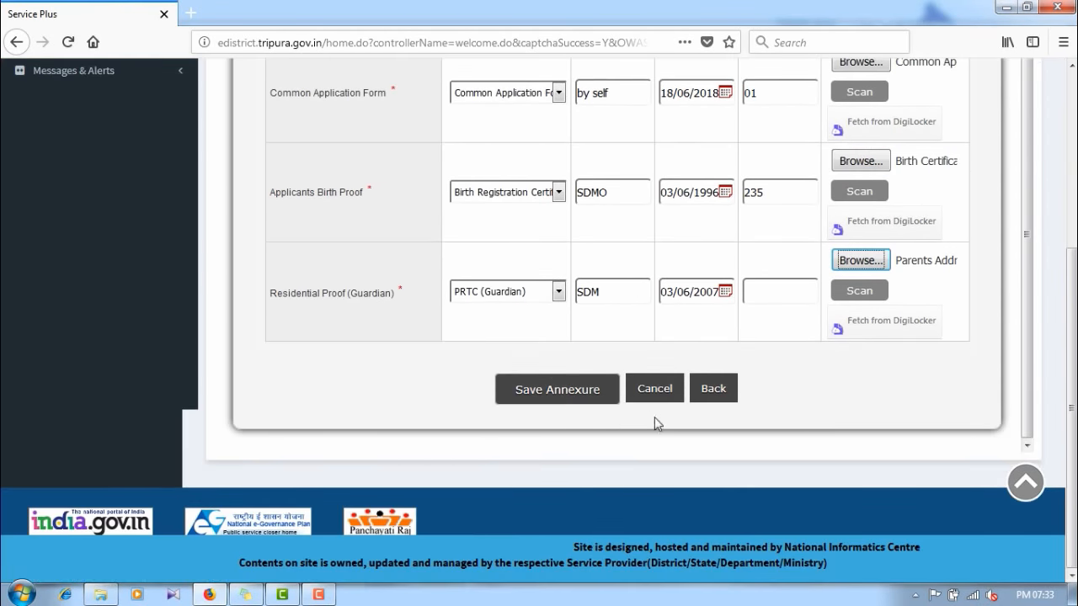
pyautogui.click(566, 394)
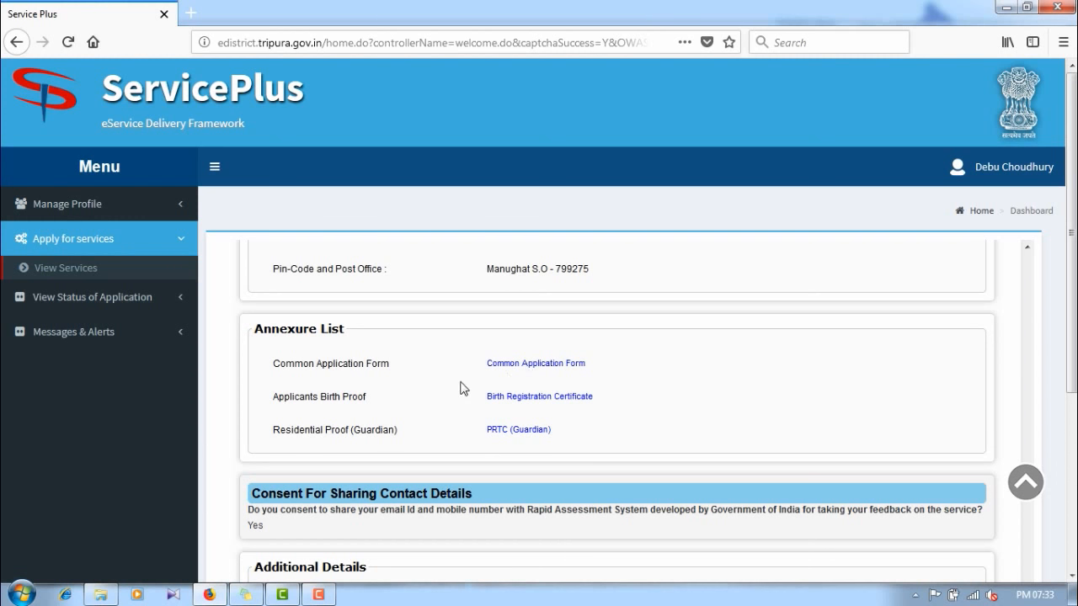
# Step: Proceed from the application preview to pay the Rs 5.0 fee through eGRAS
pyautogui.scroll(-3, 463, 383)
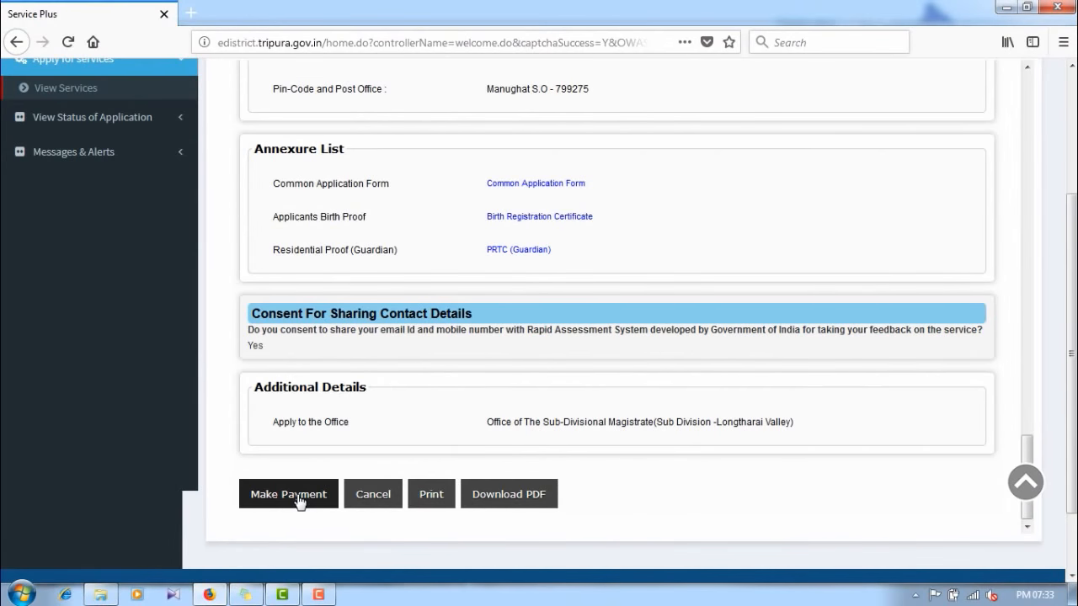
pyautogui.click(299, 499)
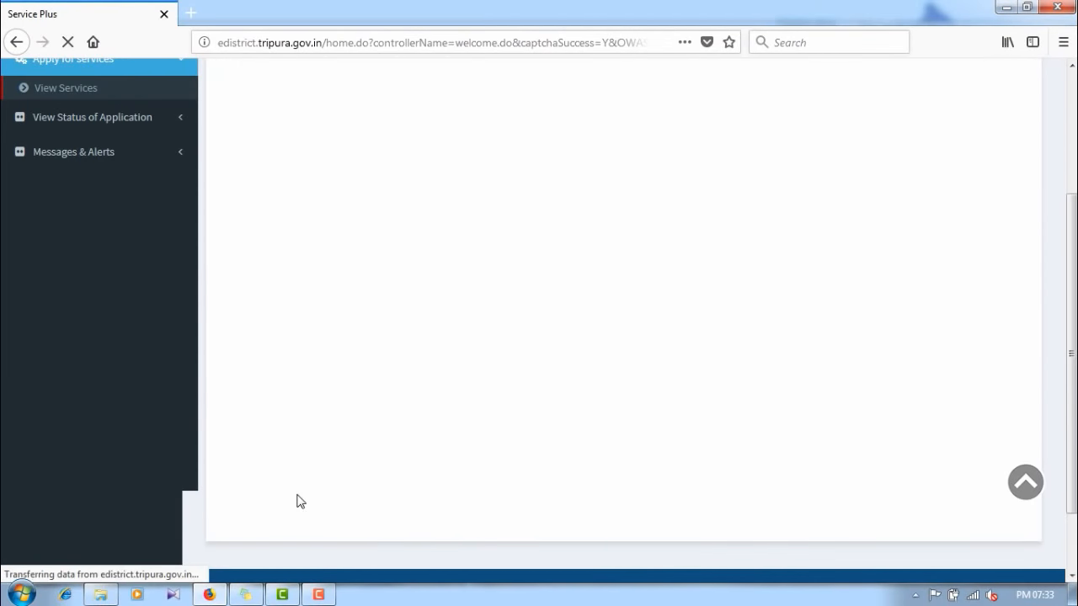
pyautogui.scroll(2, 445, 392)
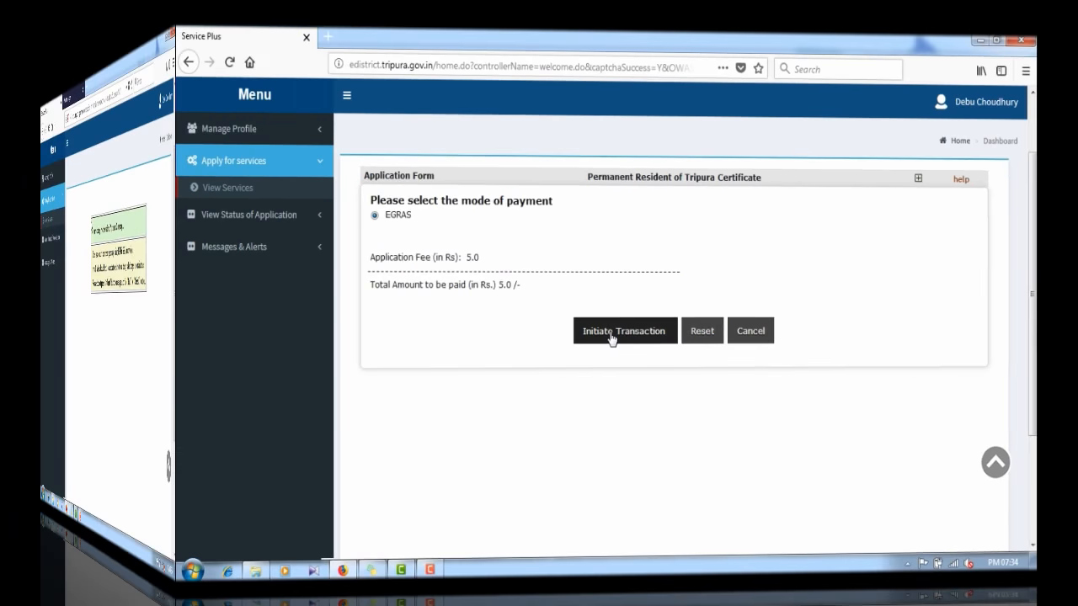
pyautogui.click(611, 332)
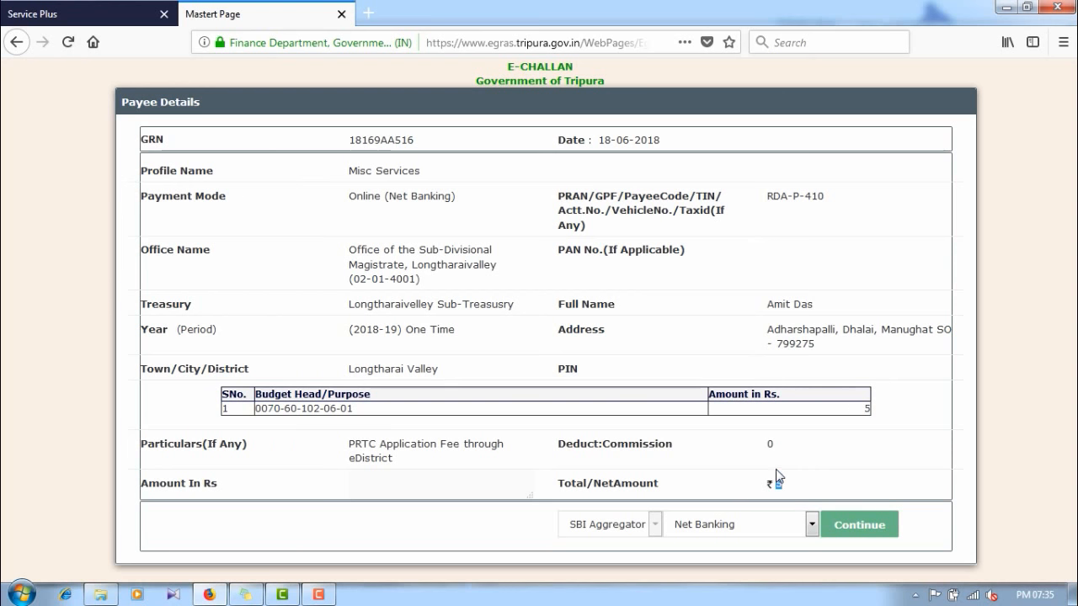
# Step: Confirm the ₹5 net banking challan and acknowledge its GRN reference
pyautogui.click(870, 519)
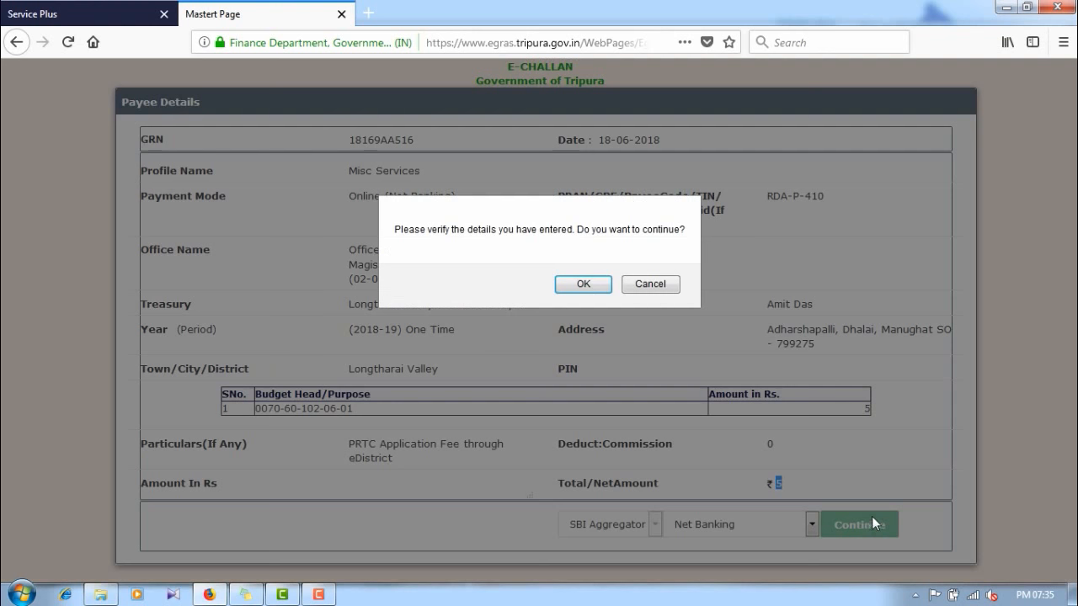
pyautogui.click(595, 289)
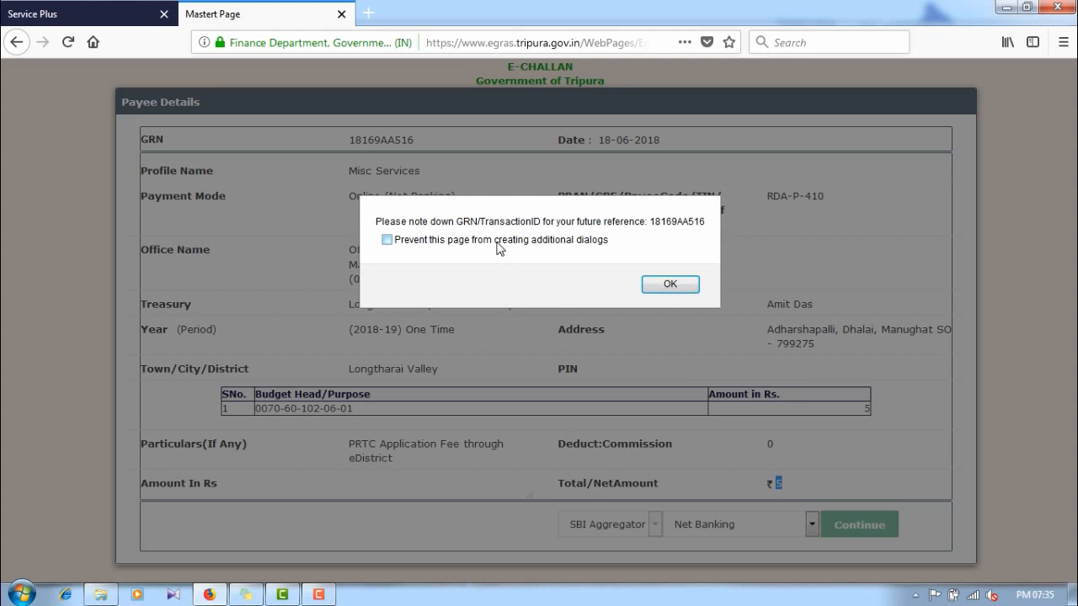
pyautogui.click(665, 285)
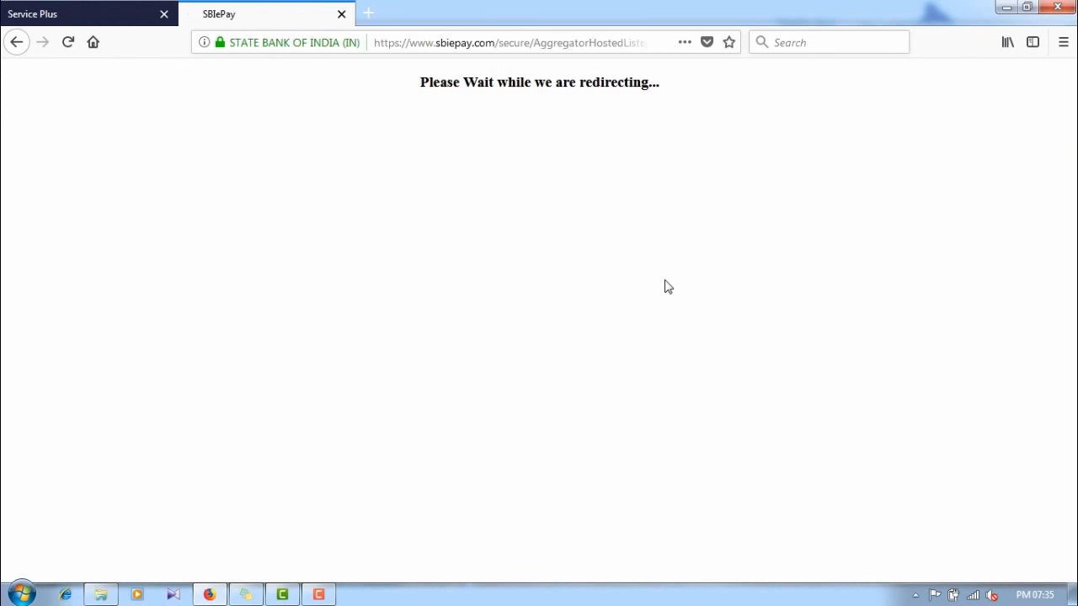
# Step: Pay the 10.90 INR total via State Bank of India internet banking
pyautogui.scroll(-3, 246, 397)
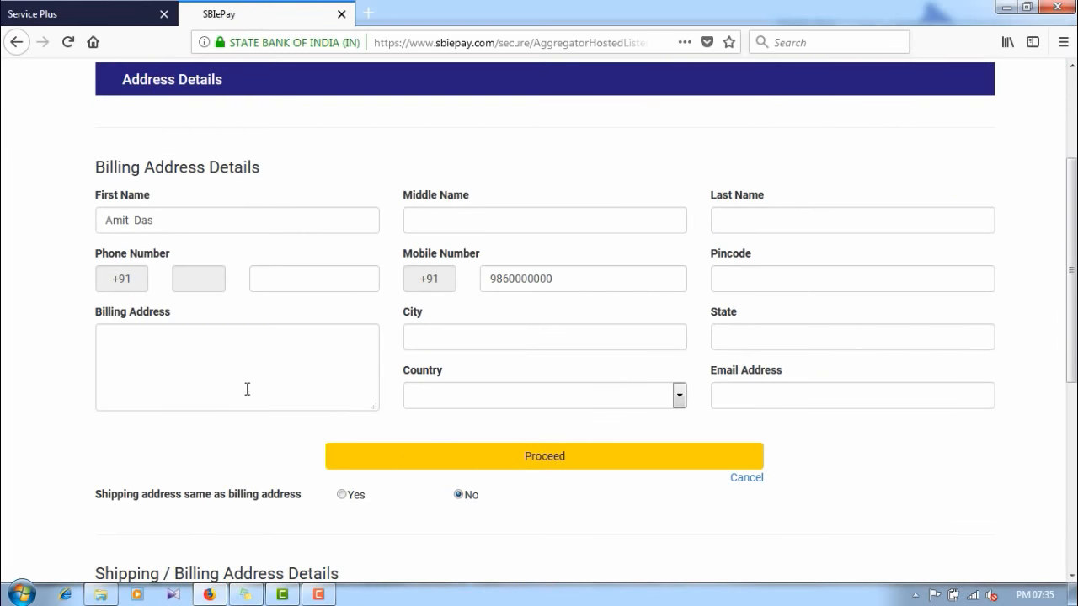
pyautogui.scroll(-3, 297, 360)
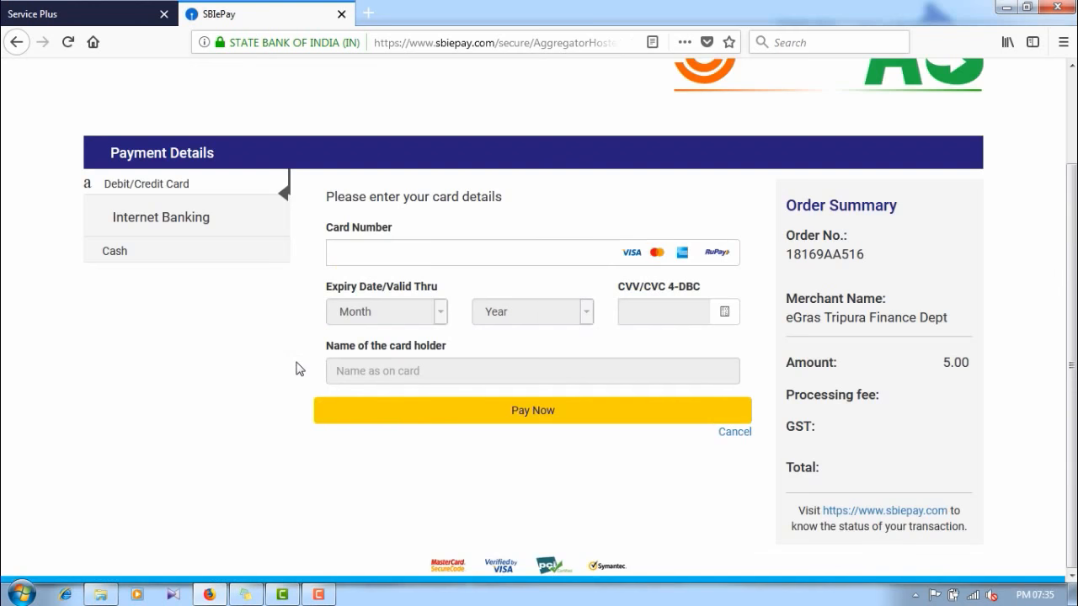
pyautogui.click(163, 220)
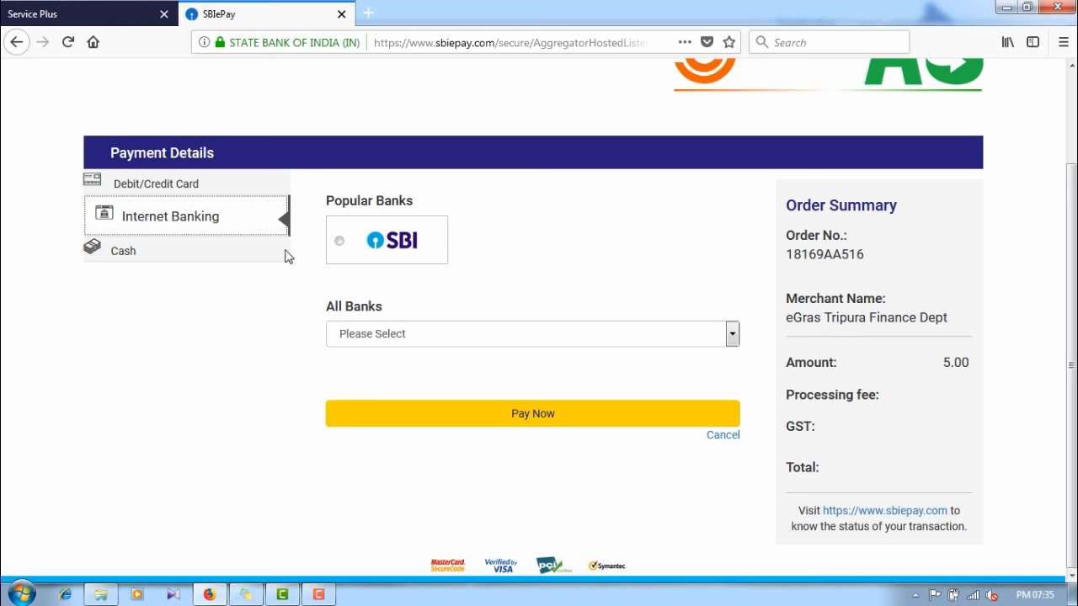
pyautogui.click(339, 241)
pyautogui.click(525, 406)
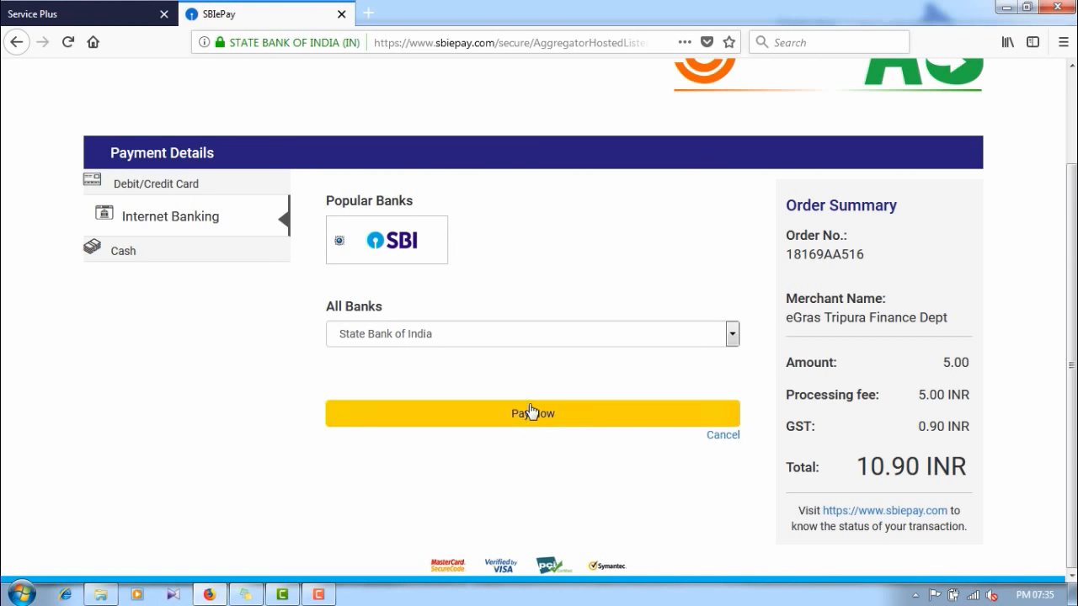
pyautogui.click(530, 411)
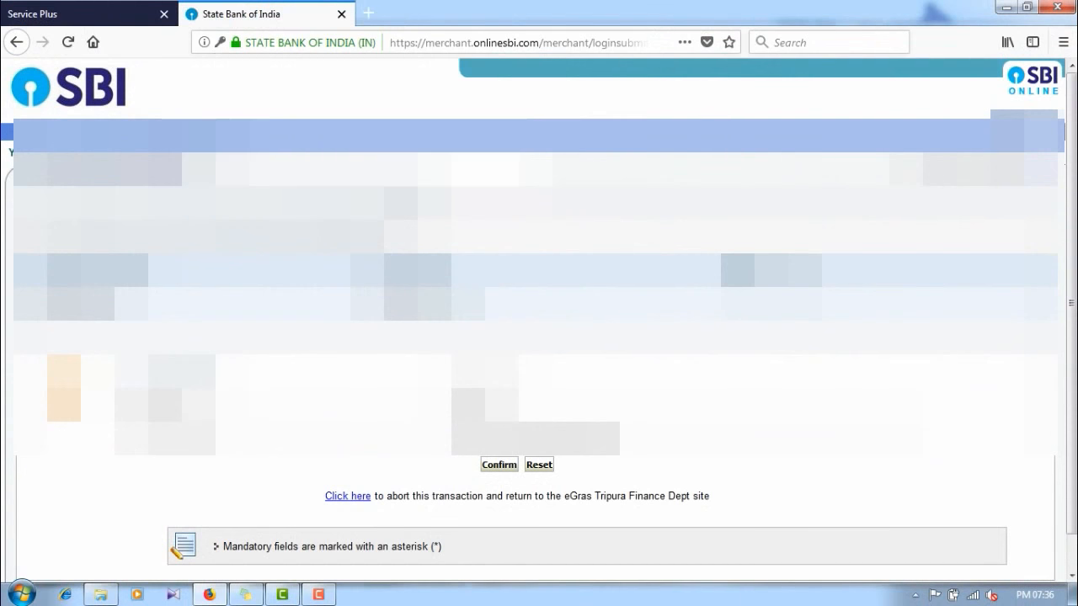
# Step: Confirm the SBI payment to eGras Tripura Finance Dept and authorise it with the SMS OTP
pyautogui.click(489, 468)
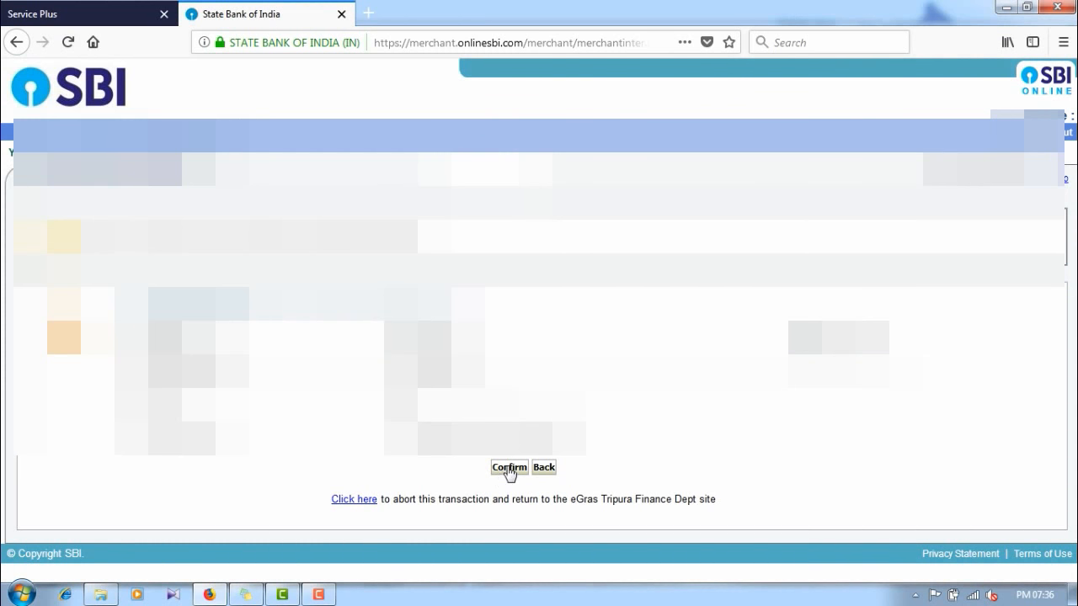
pyautogui.click(509, 469)
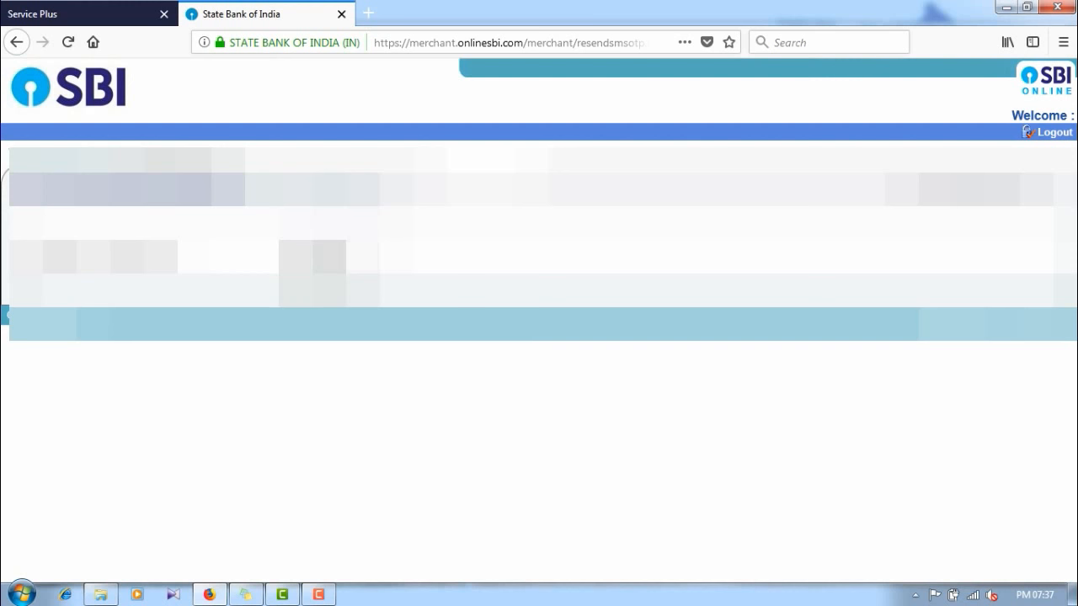
pyautogui.press('Return')
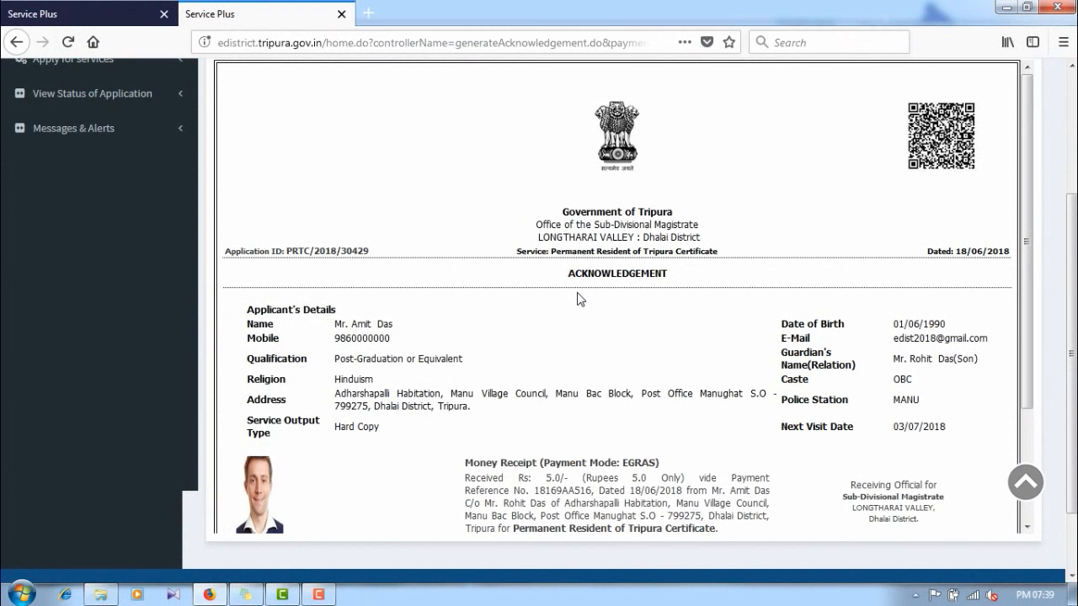
# Step: Scroll the acknowledgement to check the Rs 5.0 receipt and the three listed annexures
pyautogui.scroll(-5, 571, 273)
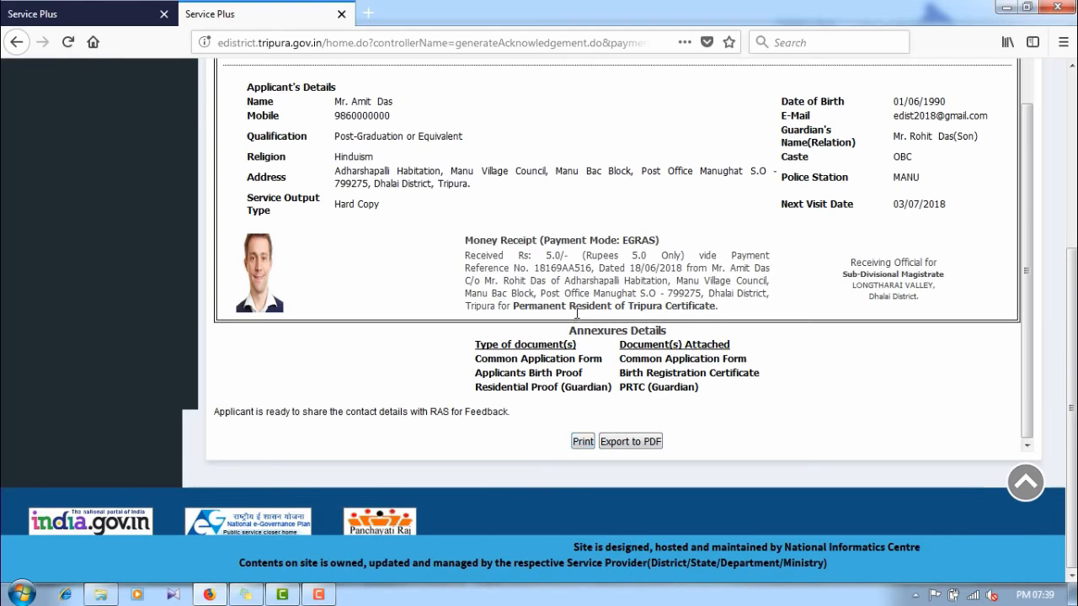
pyautogui.scroll(3, 577, 313)
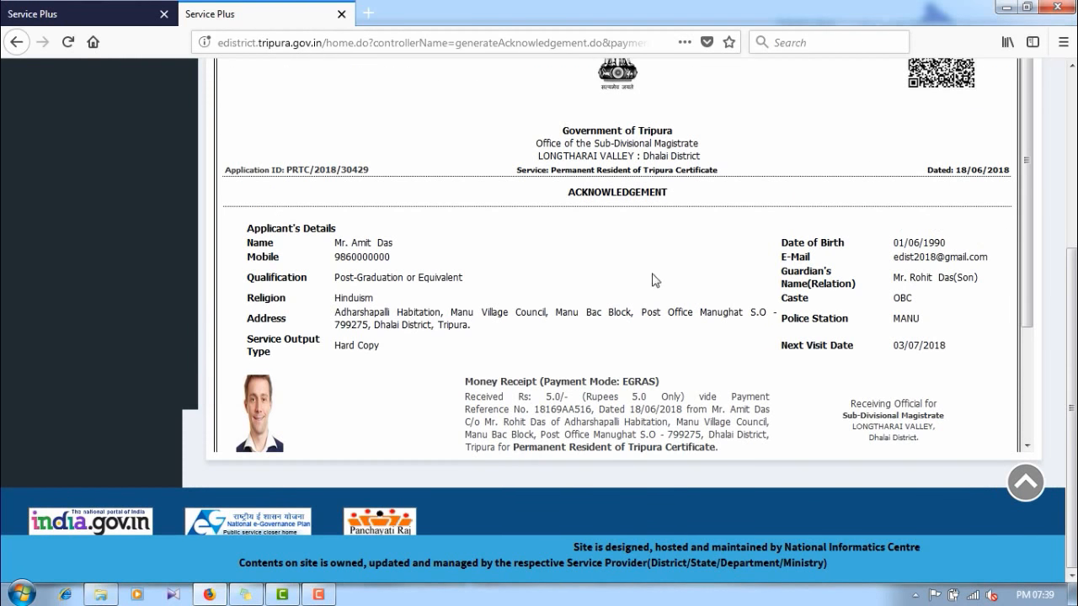